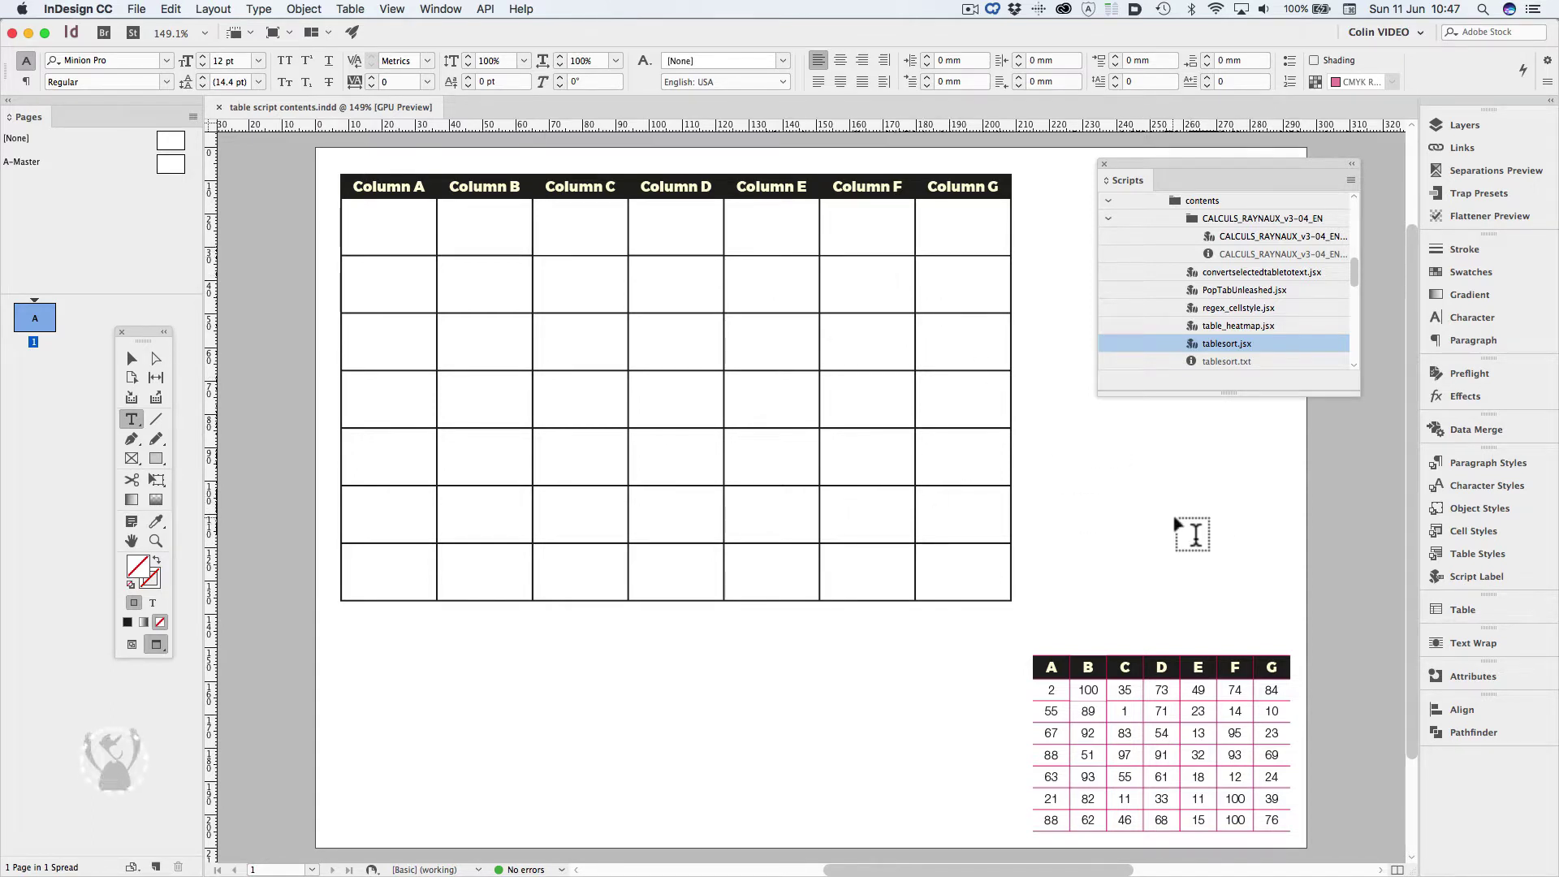
Draw an empty text frame on the page area to the right of the Column A–G table
{"action": "left_click_drag", "start_coordinate": [1145, 406], "coordinate": [1295, 633]}
Fill the new frame with placeholder text, then delete the frame
{"action": "right_click", "coordinate": [1137, 487]}
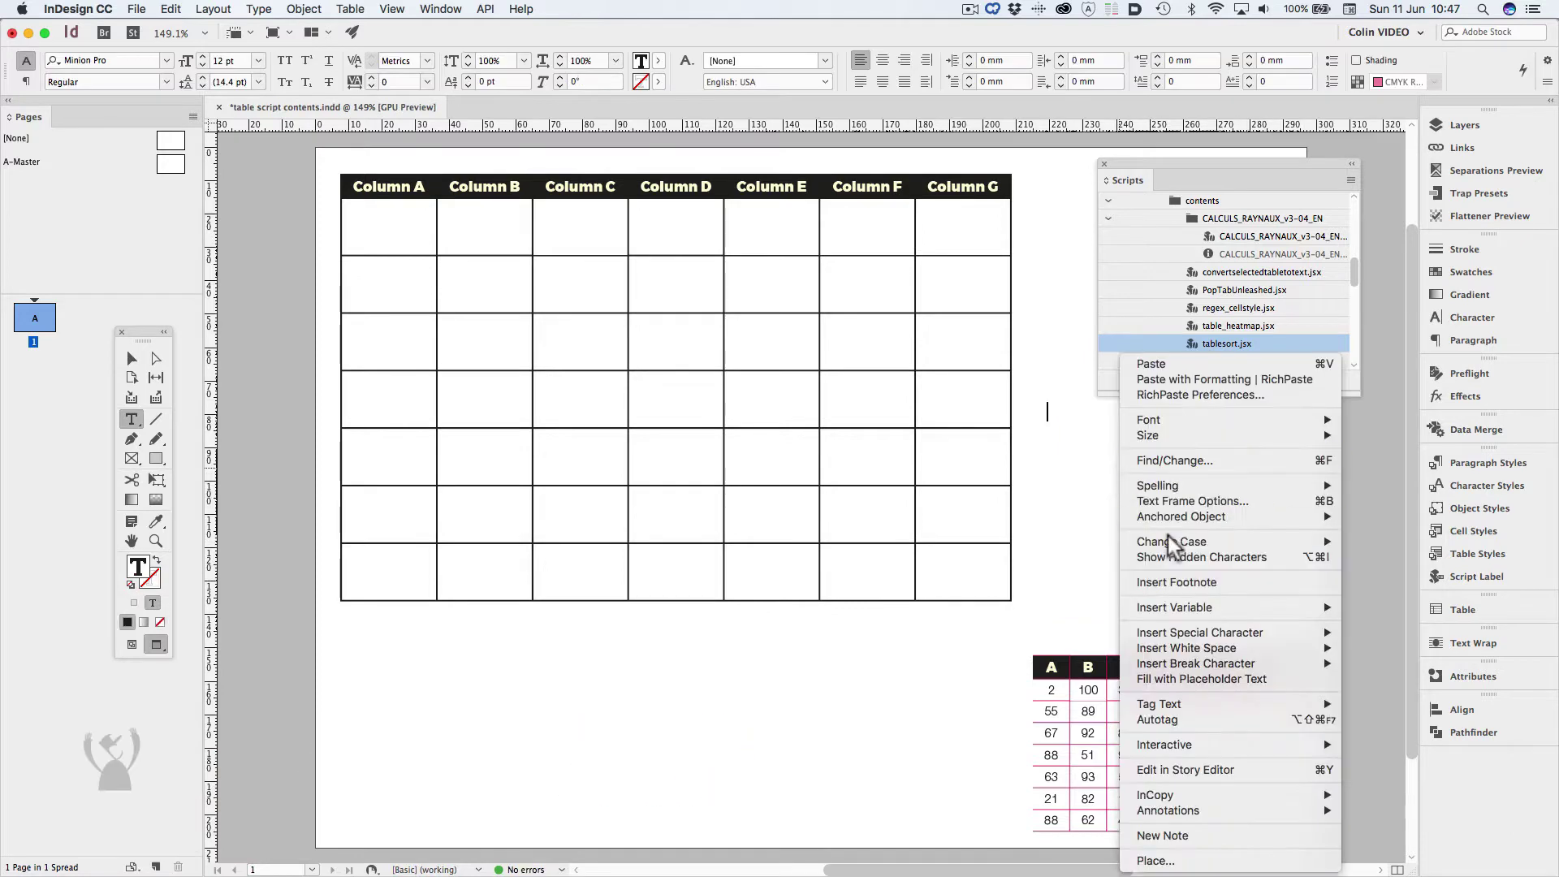
{"action": "left_click", "coordinate": [1216, 680]}
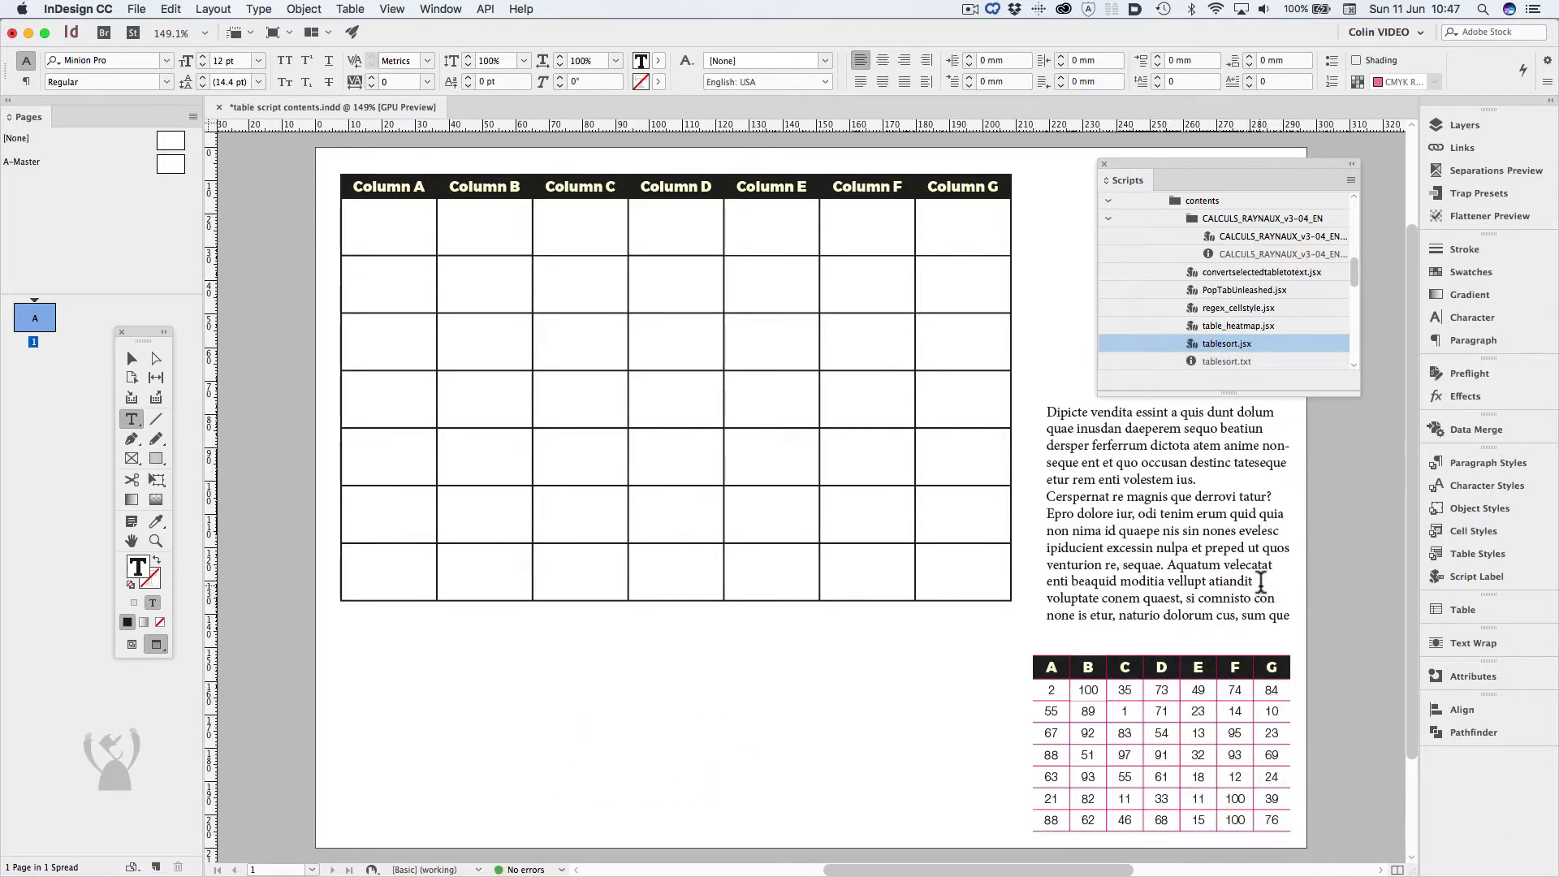
{"action": "key", "text": "Escape"}
{"action": "key", "text": "Delete"}
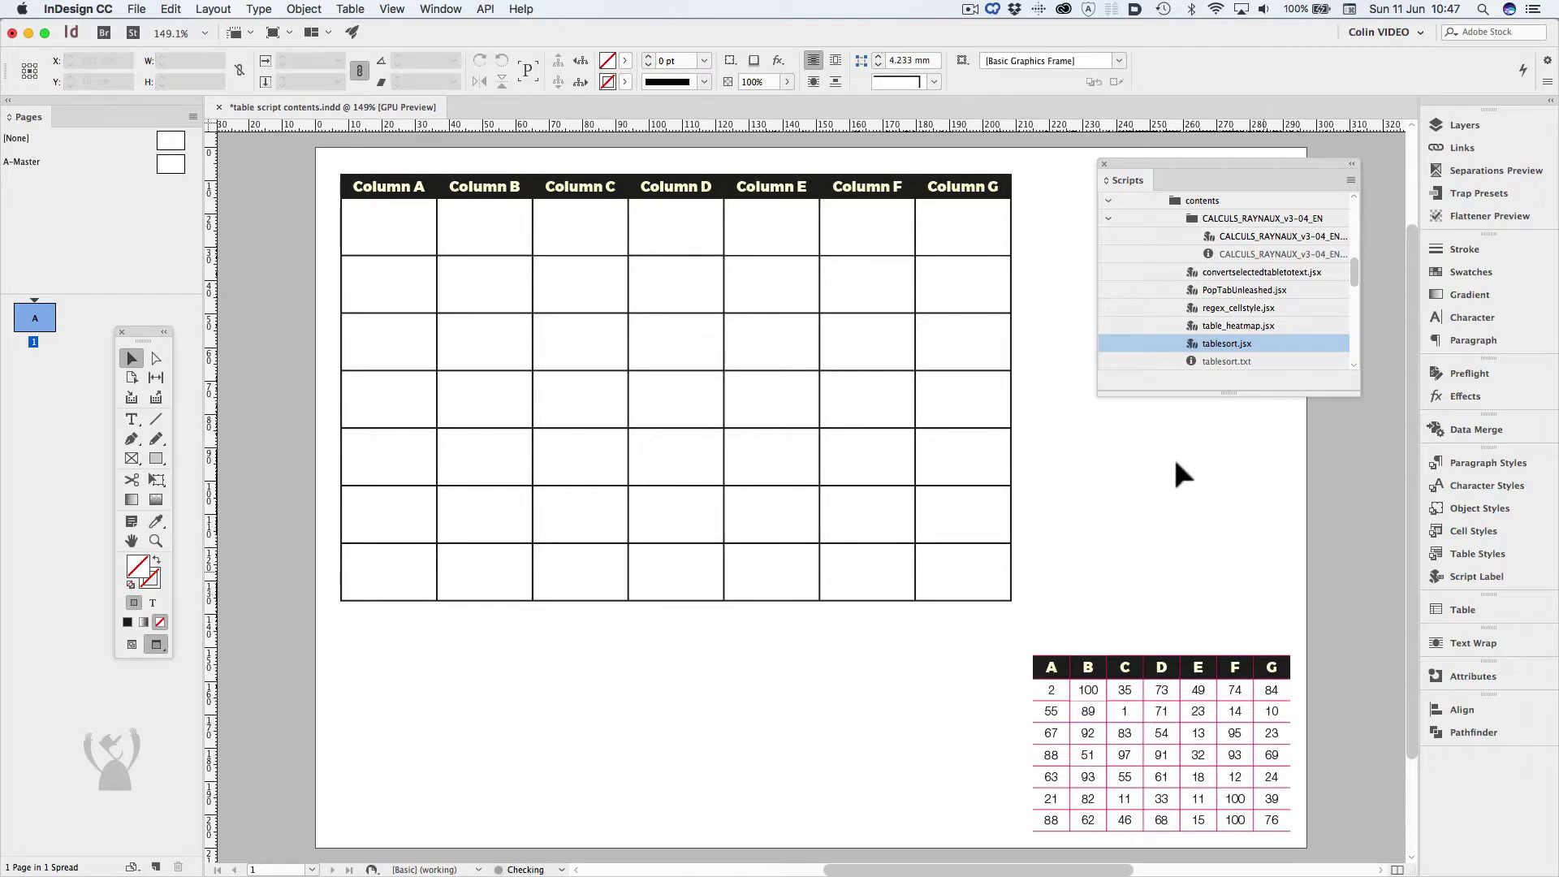
Return to the Type tool and select all 49 body cells of the big table
{"action": "key", "text": "t"}
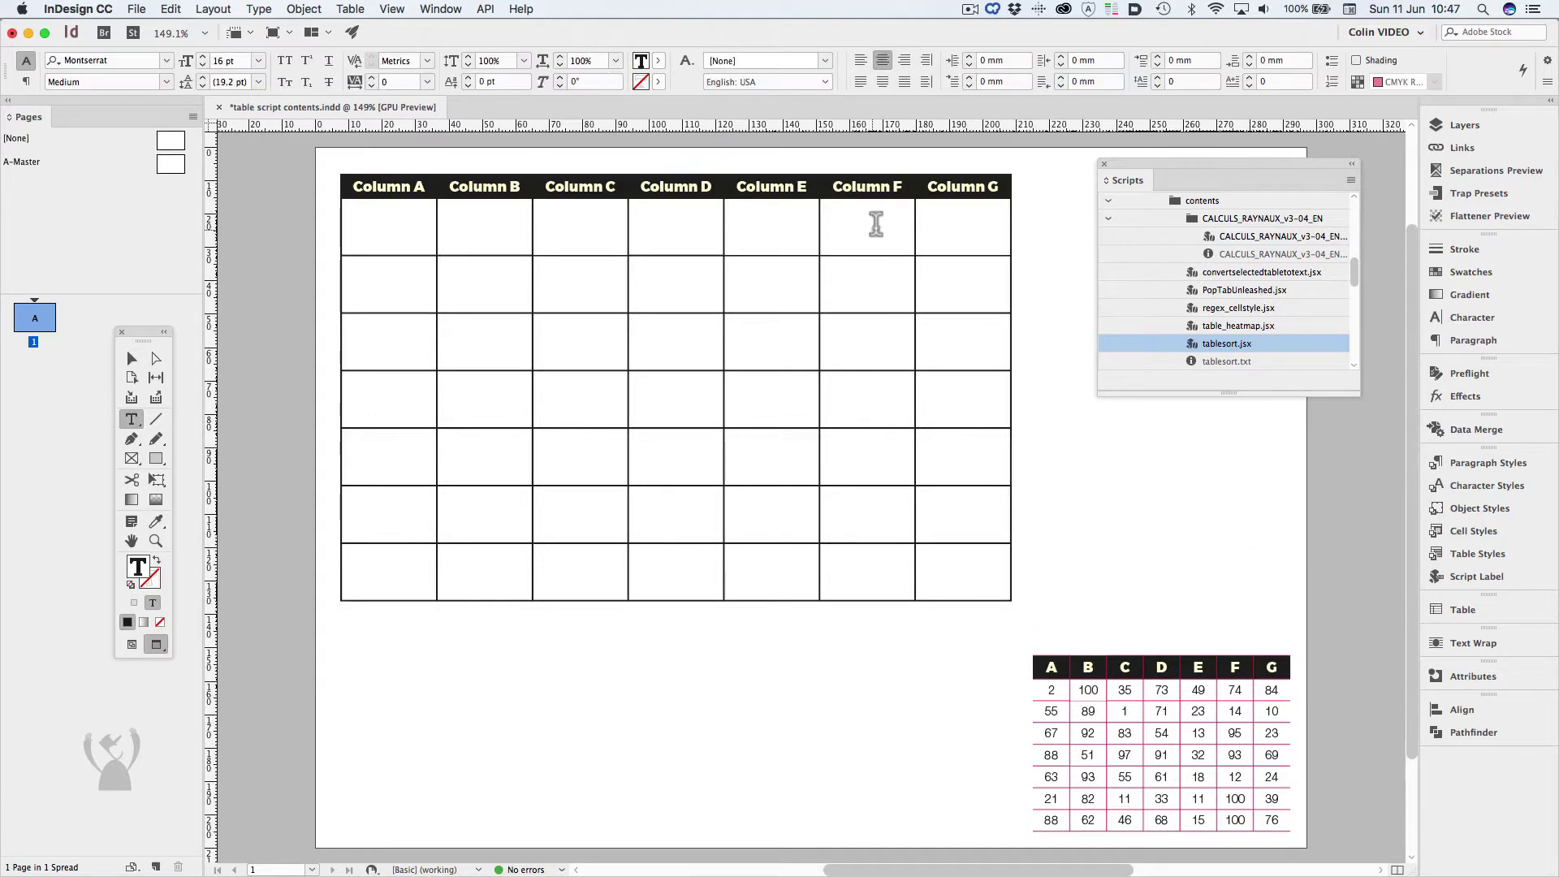
{"action": "right_click", "coordinate": [876, 225]}
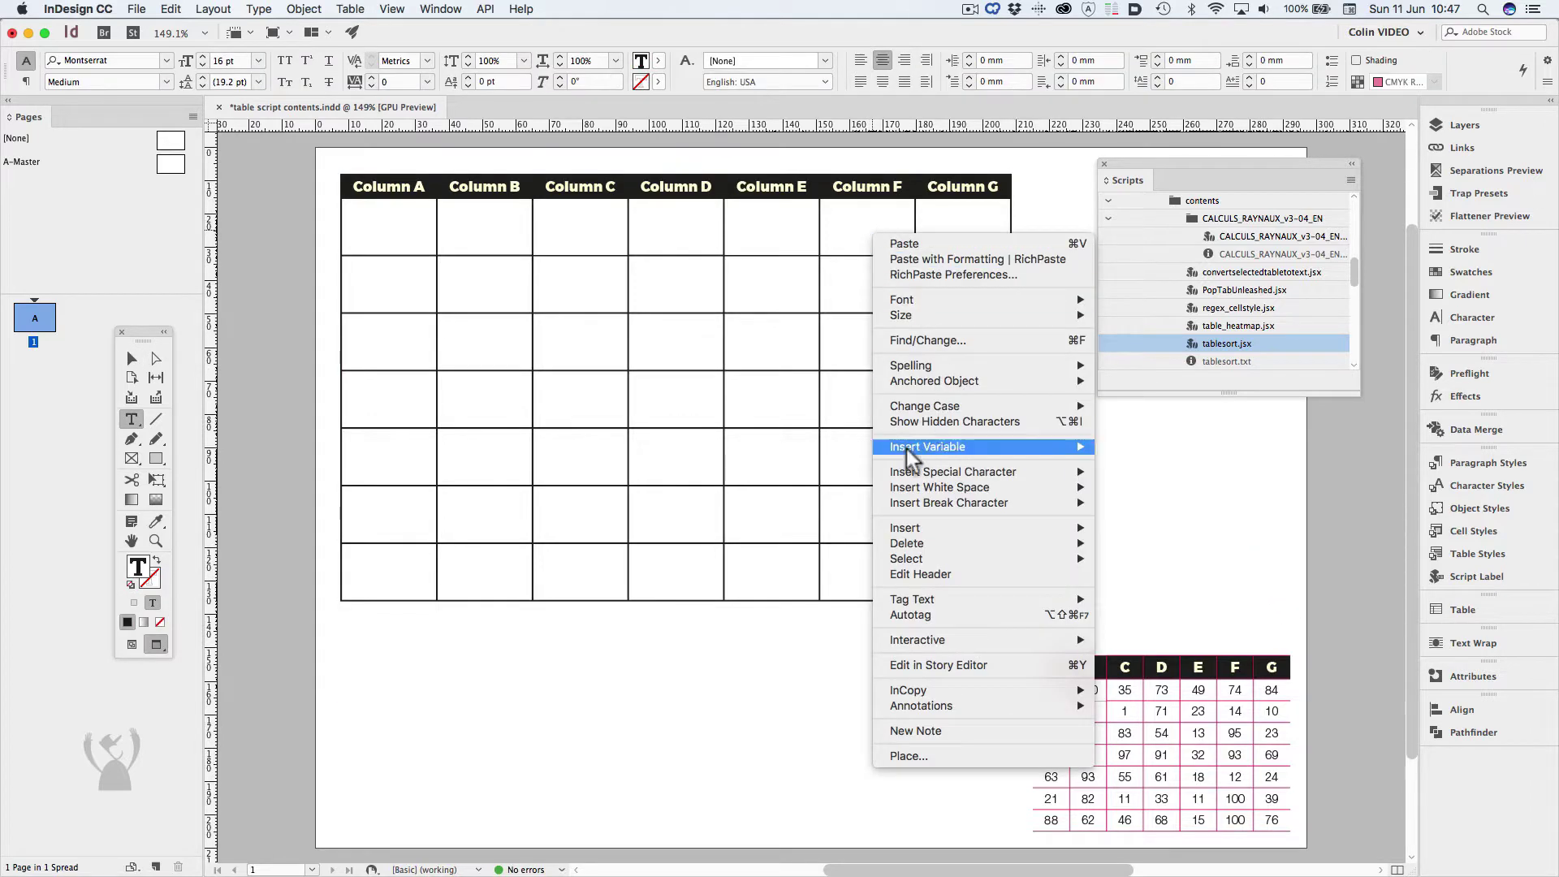
{"action": "left_click", "coordinate": [828, 485]}
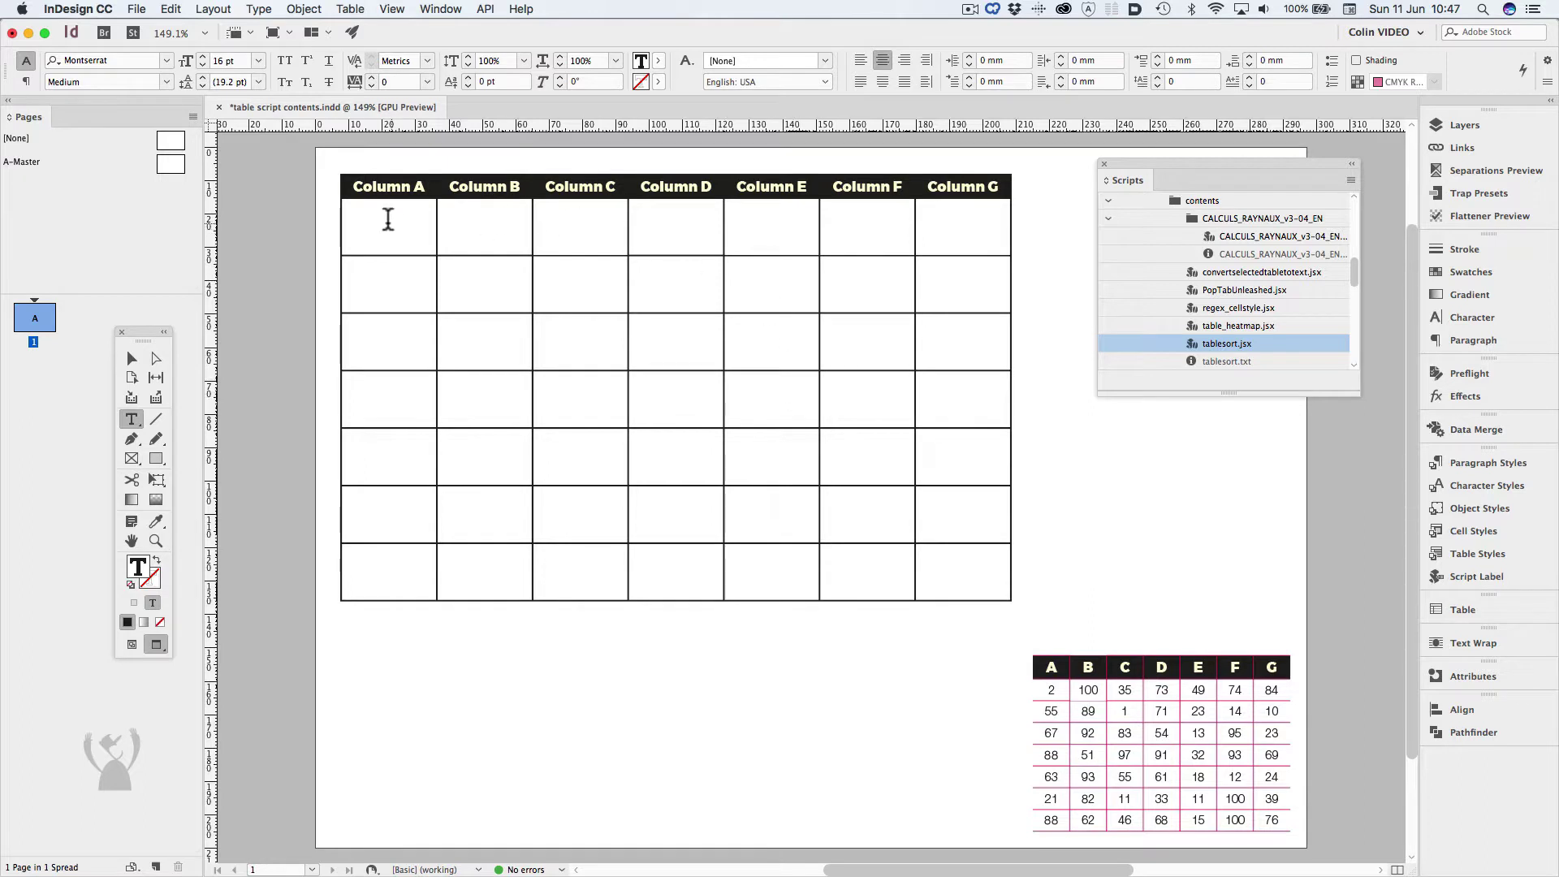
{"action": "left_click_drag", "start_coordinate": [388, 220], "coordinate": [953, 574]}
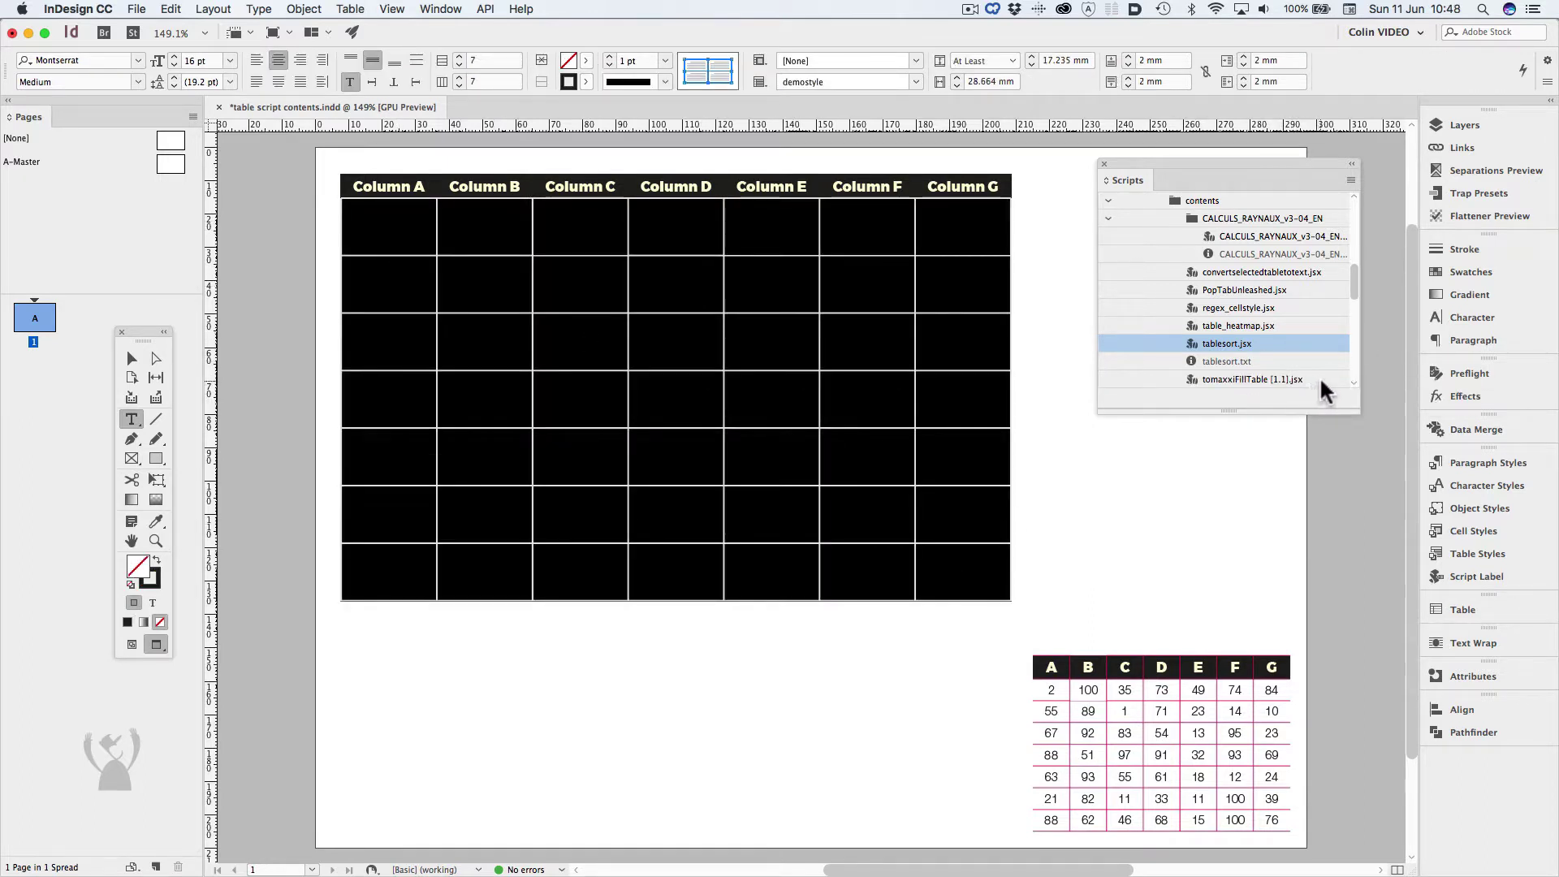
Fill the body cells with random numbers from 1 to 100 via tomaxxiFillTable, then select the small table's data cells
{"action": "right_click", "coordinate": [1318, 380]}
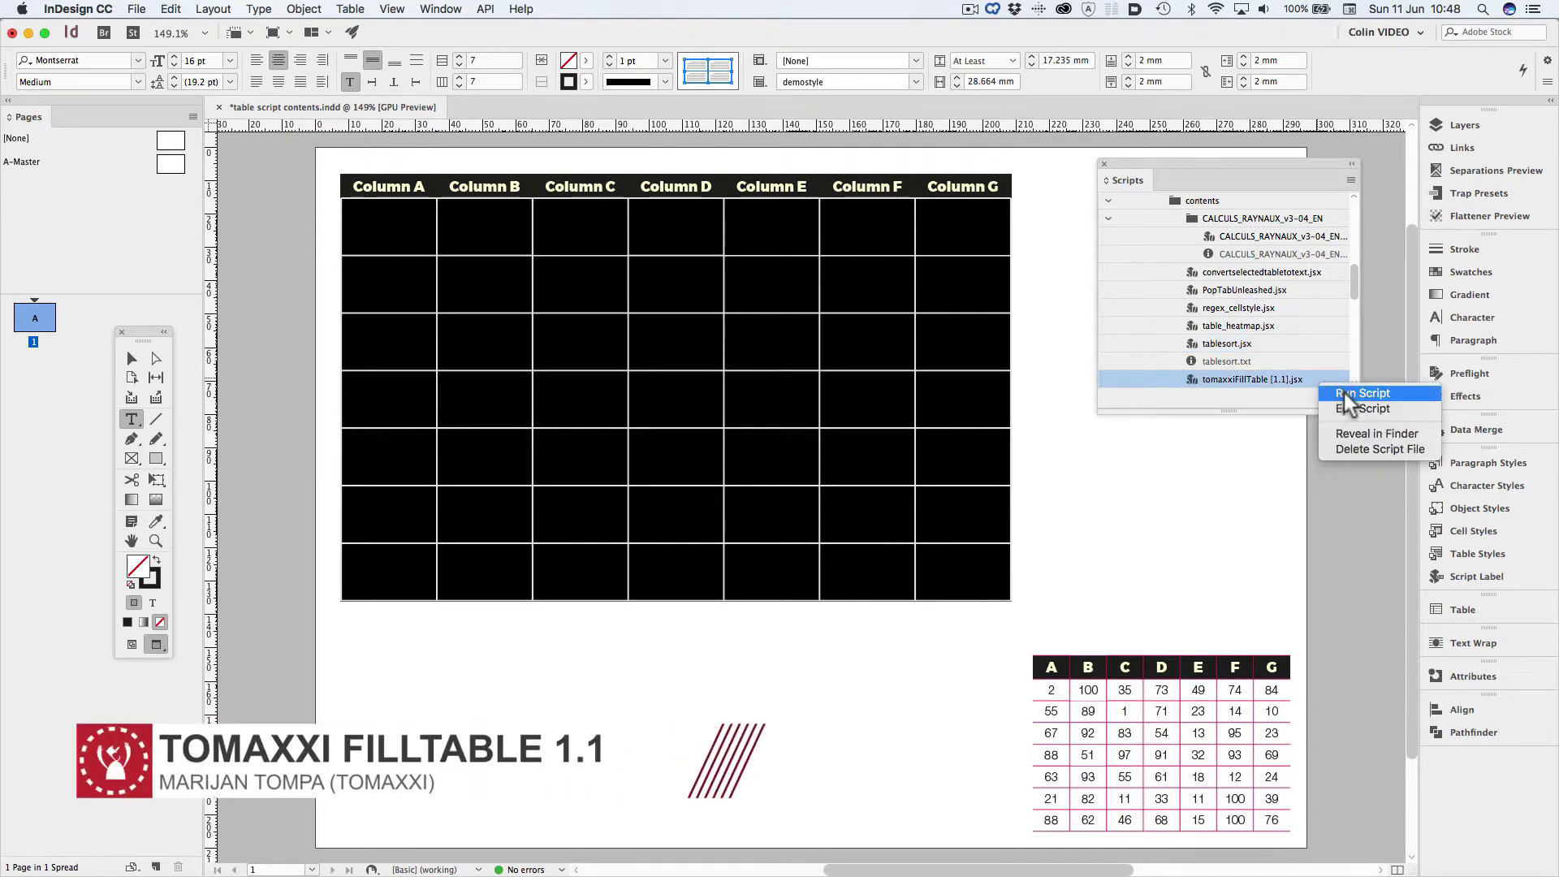
{"action": "left_click", "coordinate": [1354, 393]}
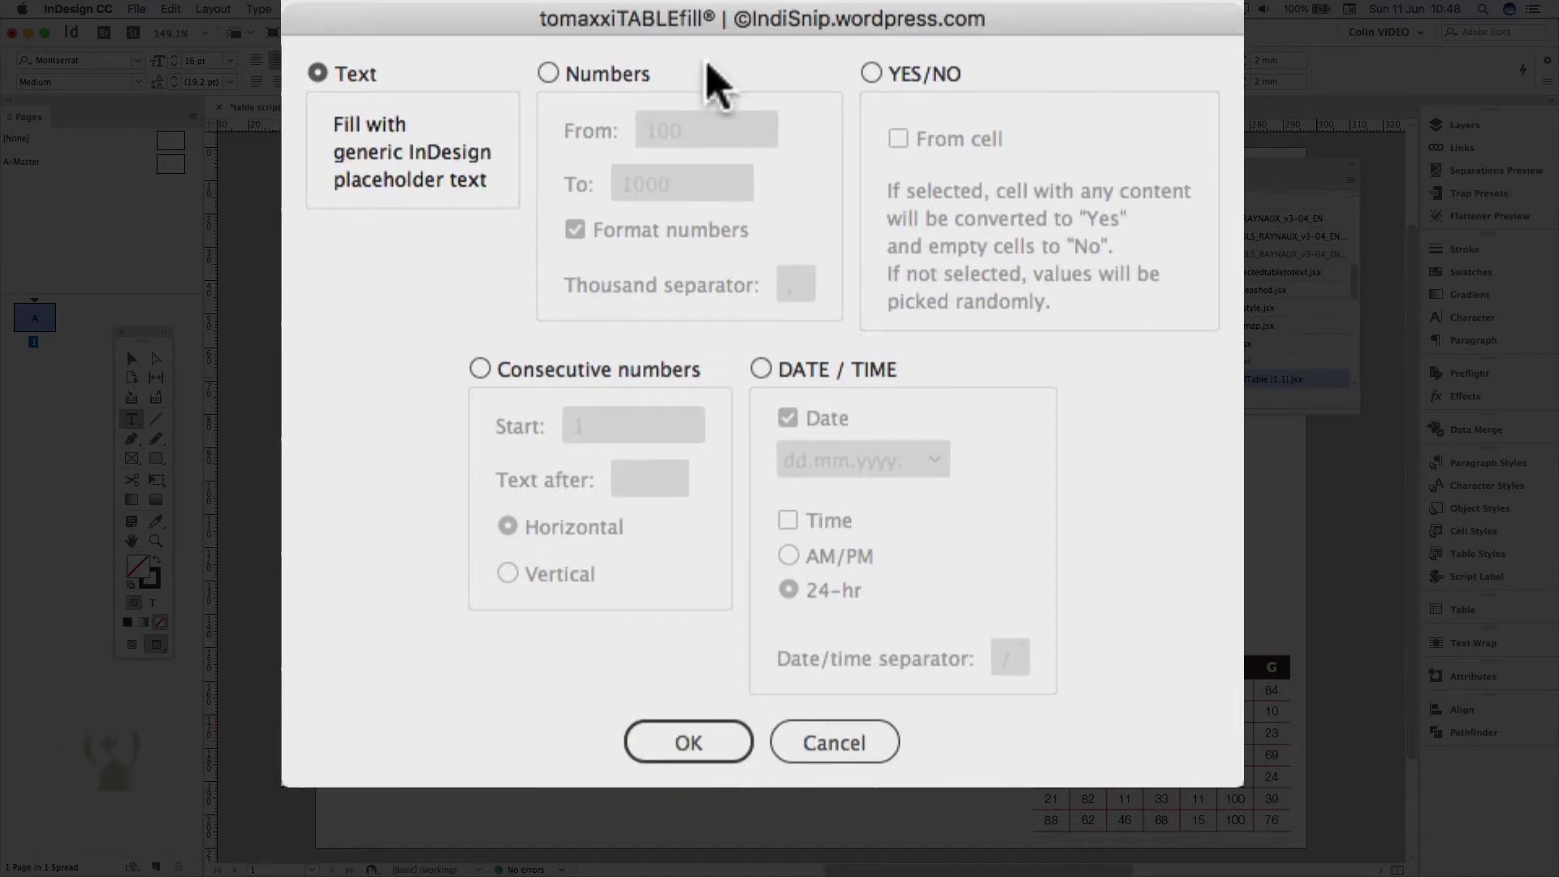
{"action": "left_click", "coordinate": [613, 75]}
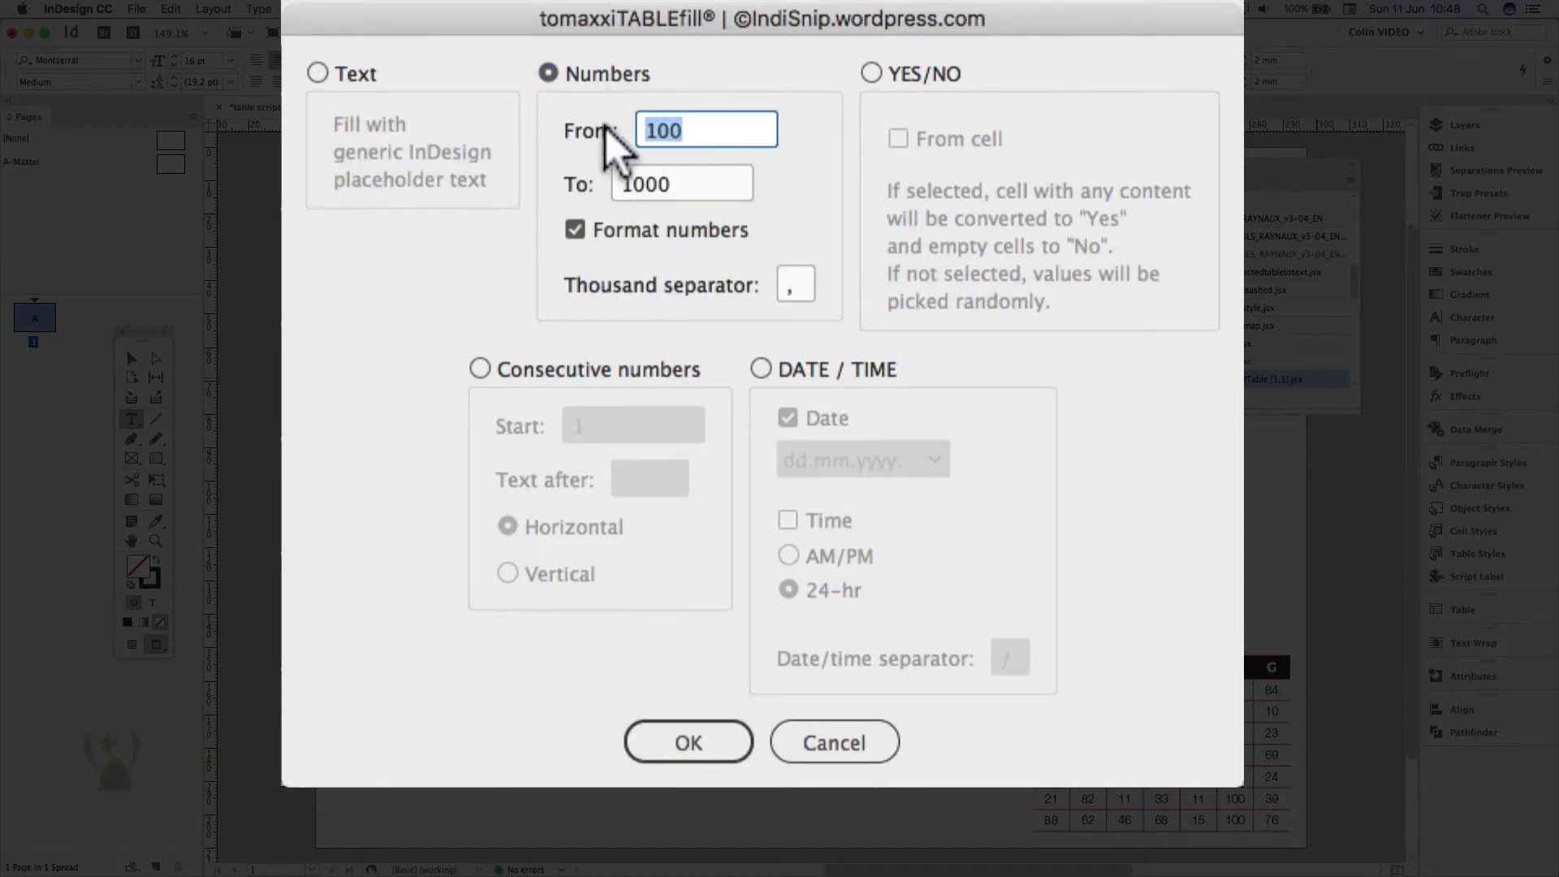
{"action": "type", "text": "1"}
{"action": "left_click", "coordinate": [686, 186]}
{"action": "key", "text": "BackSpace"}
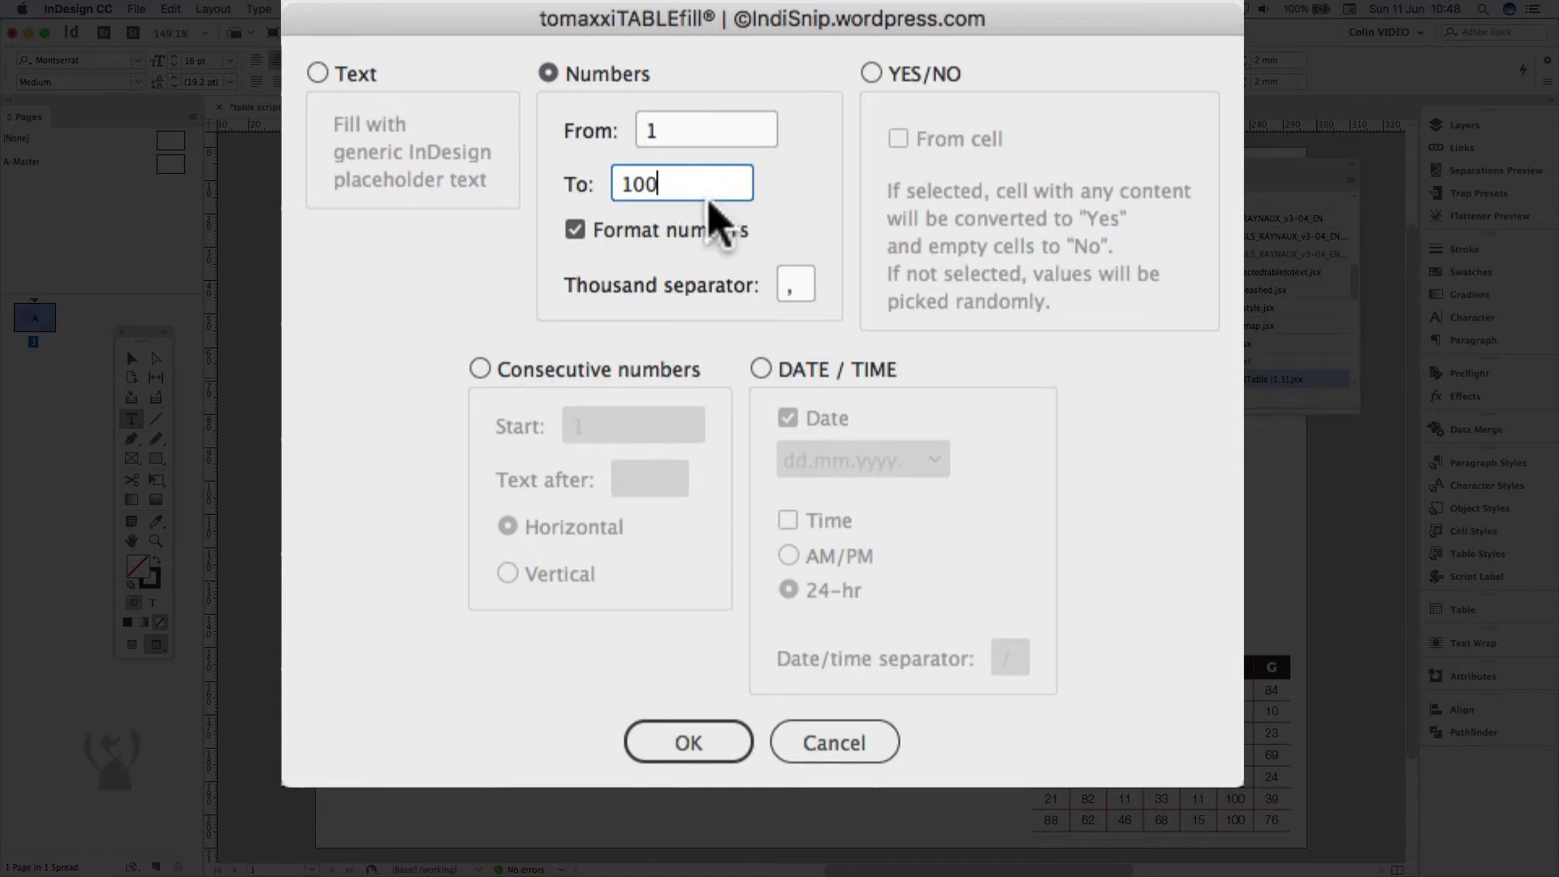
{"action": "left_click", "coordinate": [715, 745]}
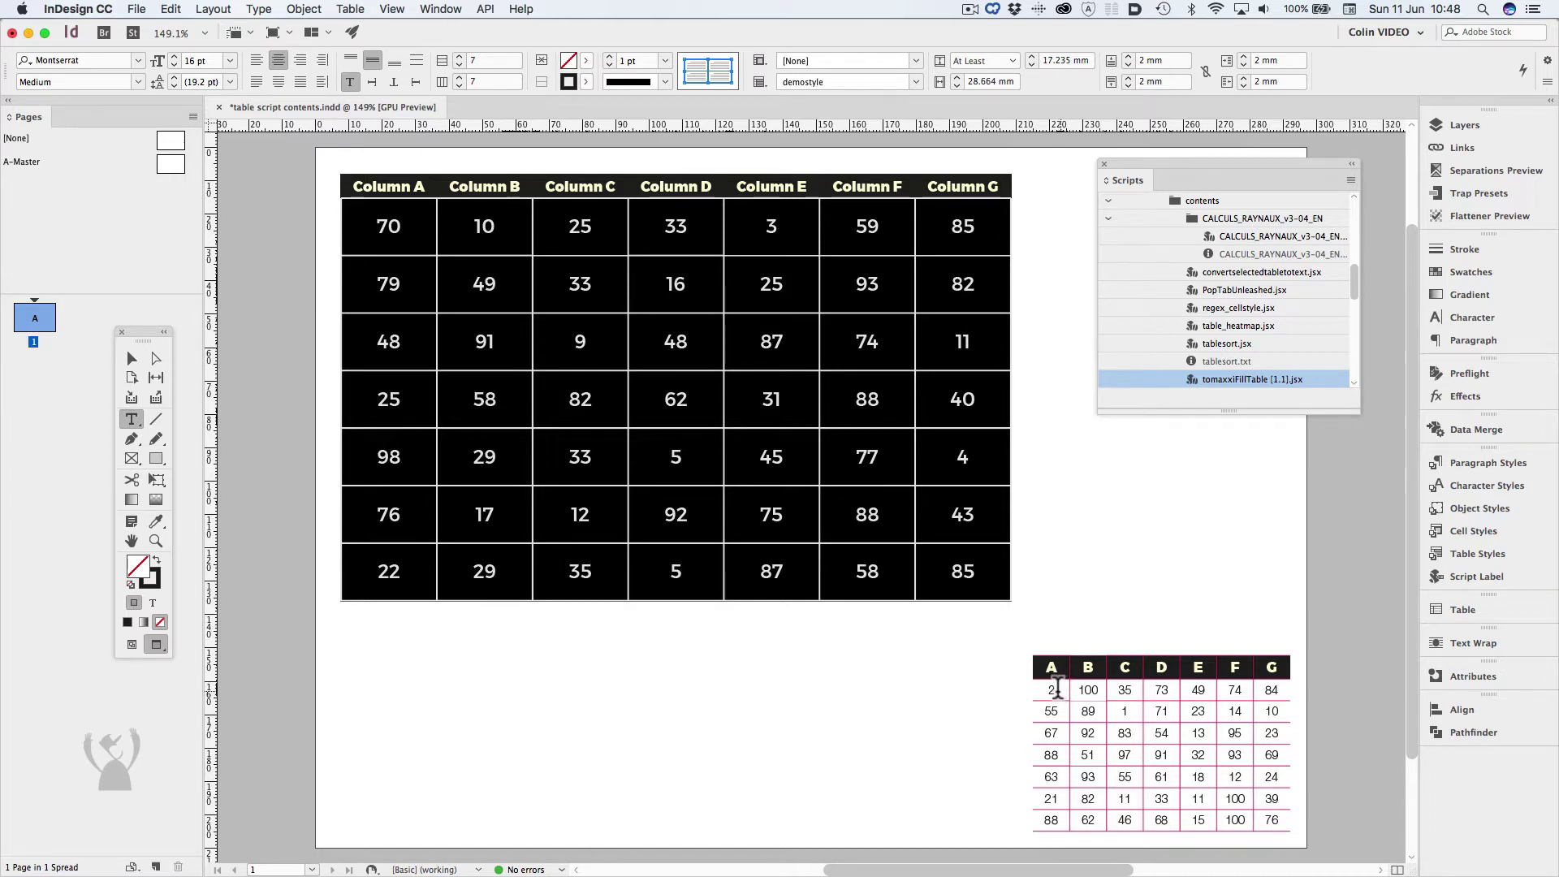
{"action": "left_click_drag", "start_coordinate": [1058, 689], "coordinate": [1358, 819]}
{"action": "key", "text": "super+c"}
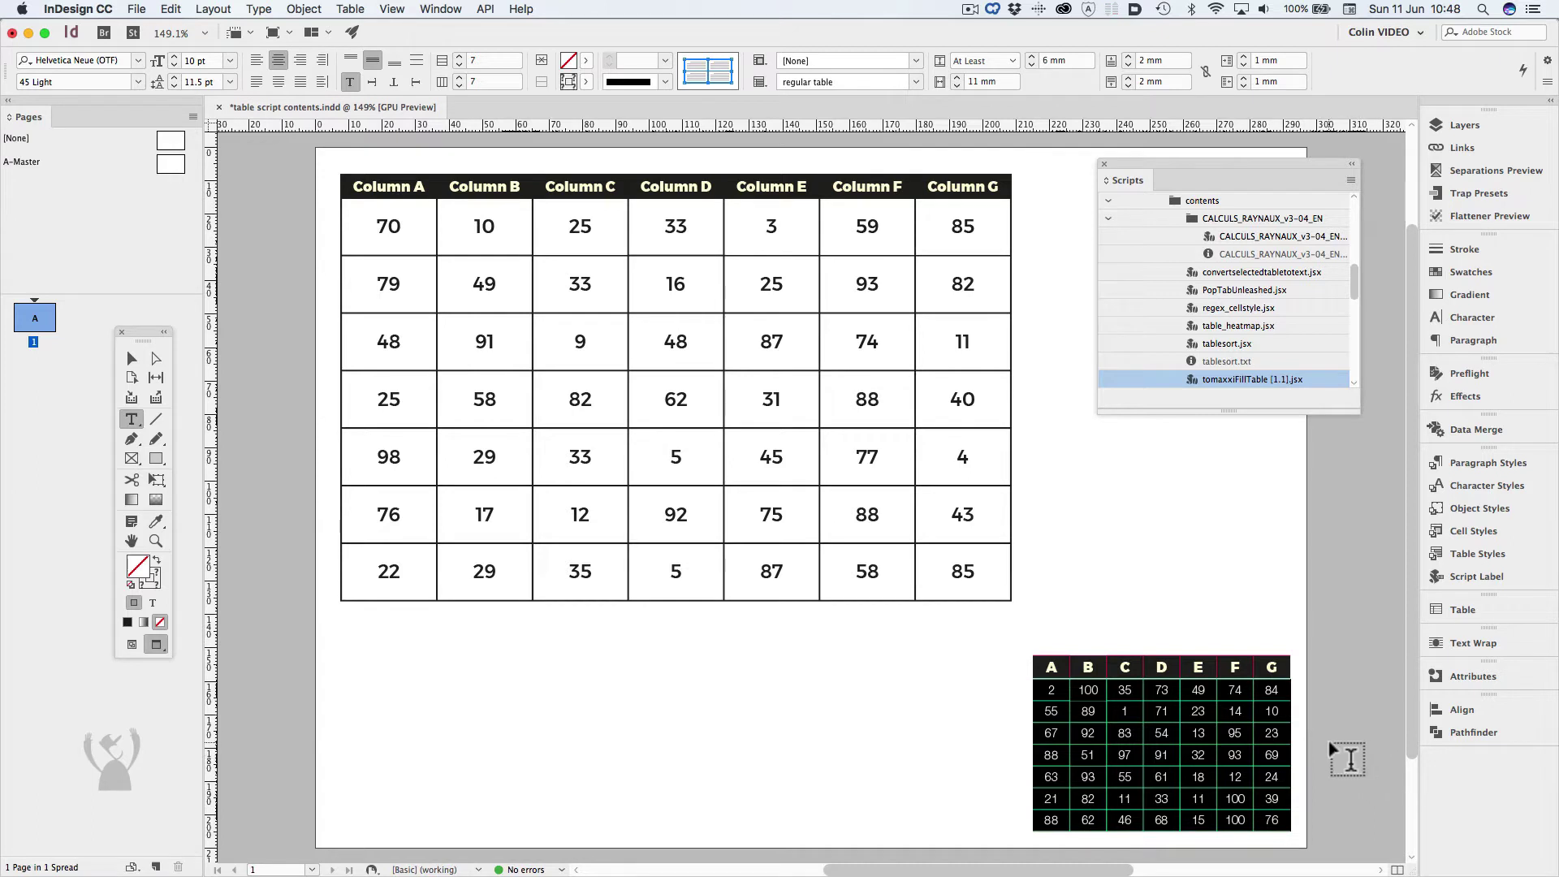
{"action": "left_click_drag", "start_coordinate": [397, 227], "coordinate": [992, 569]}
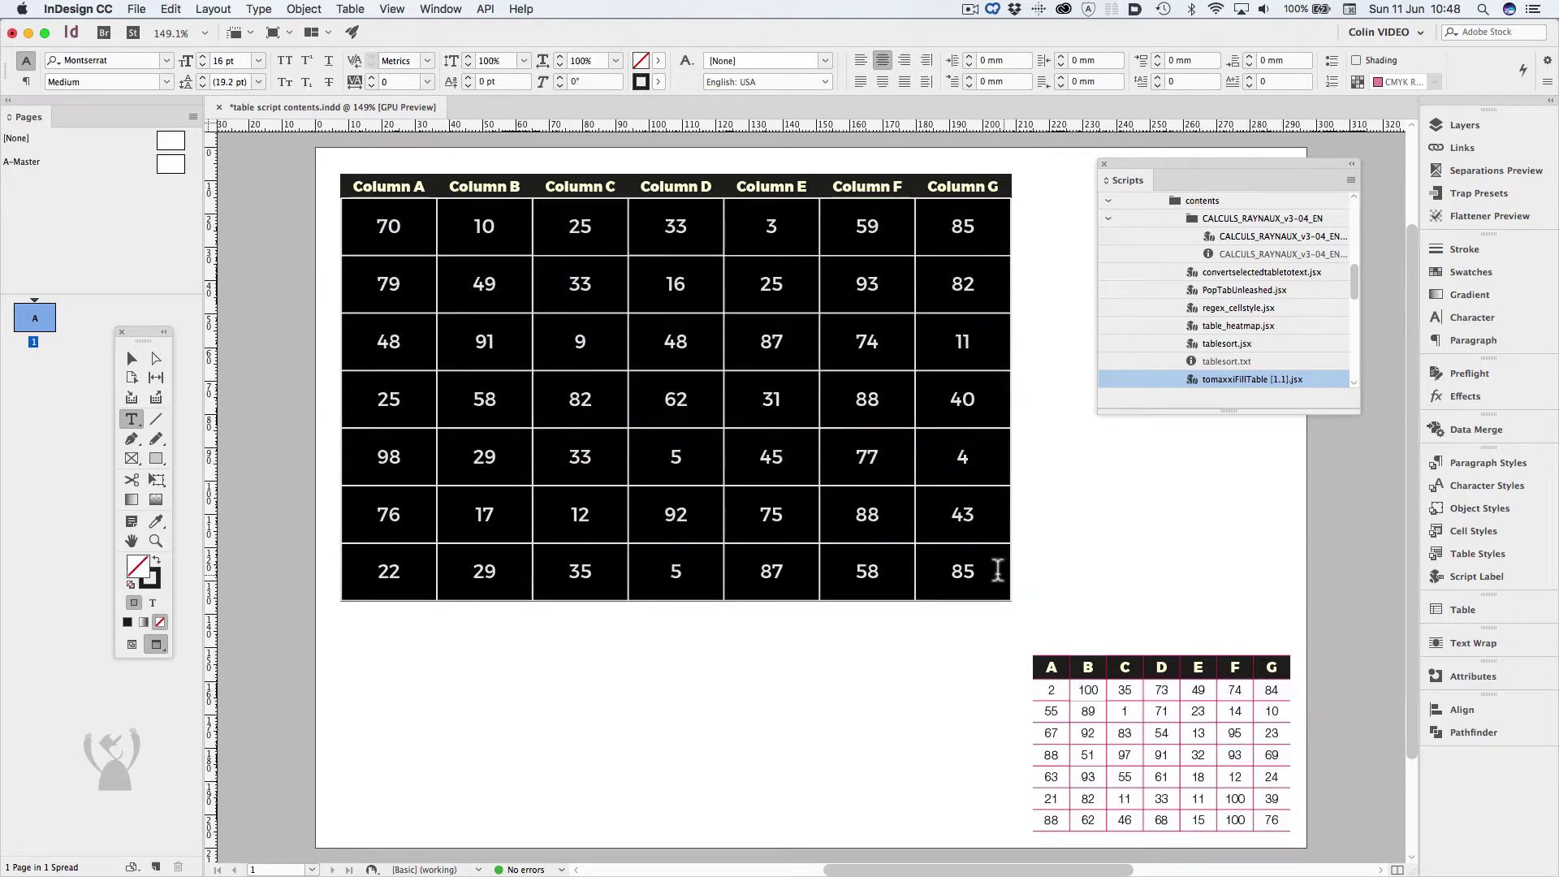
{"action": "key", "text": "super+v"}
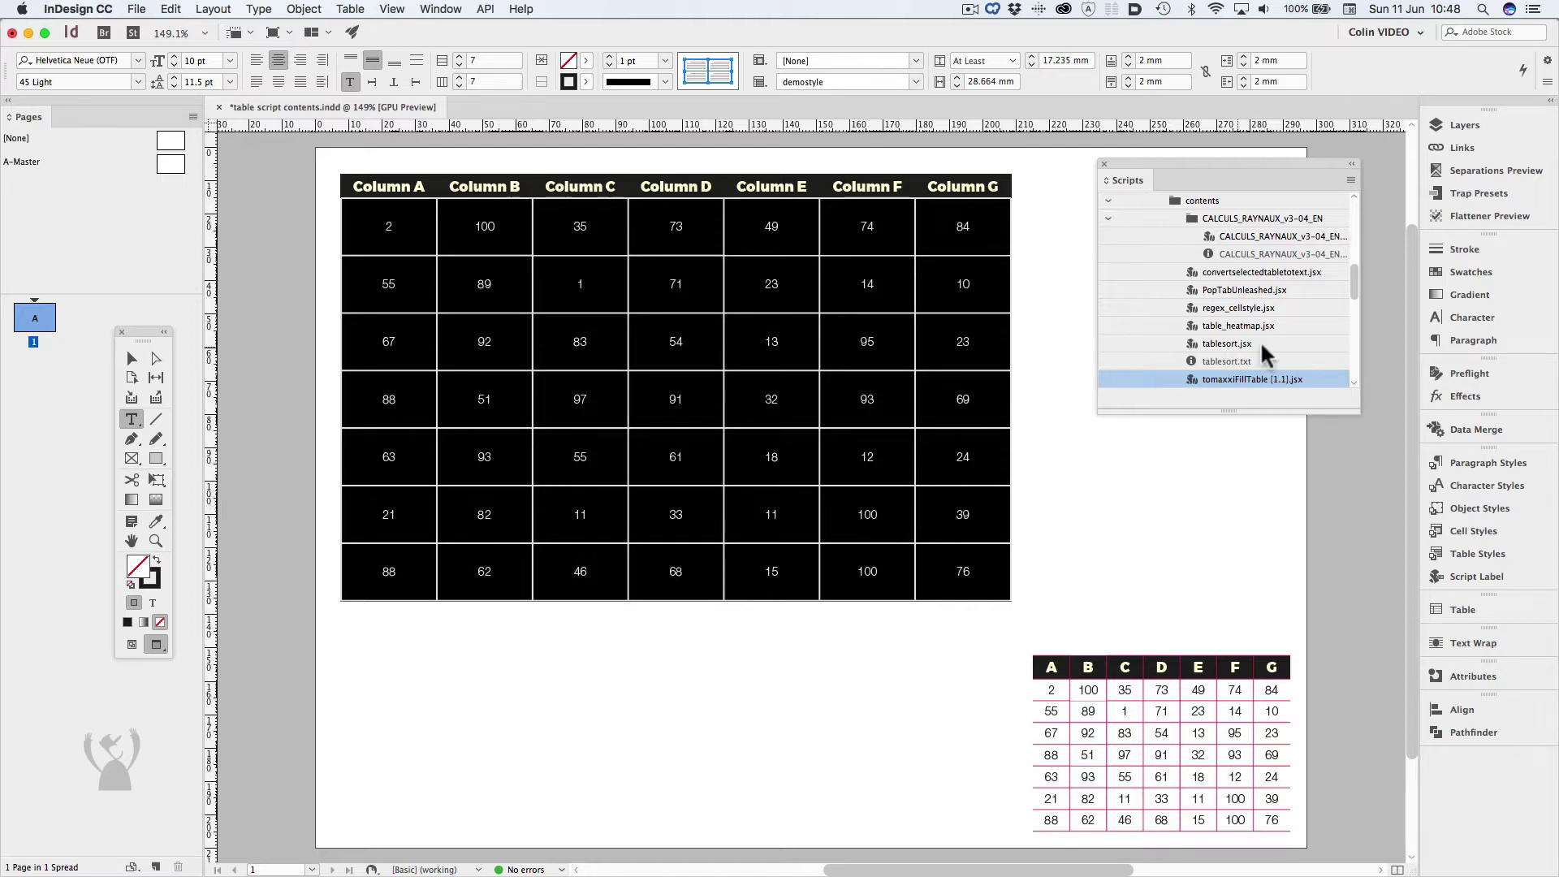
{"action": "double_click", "coordinate": [1252, 379]}
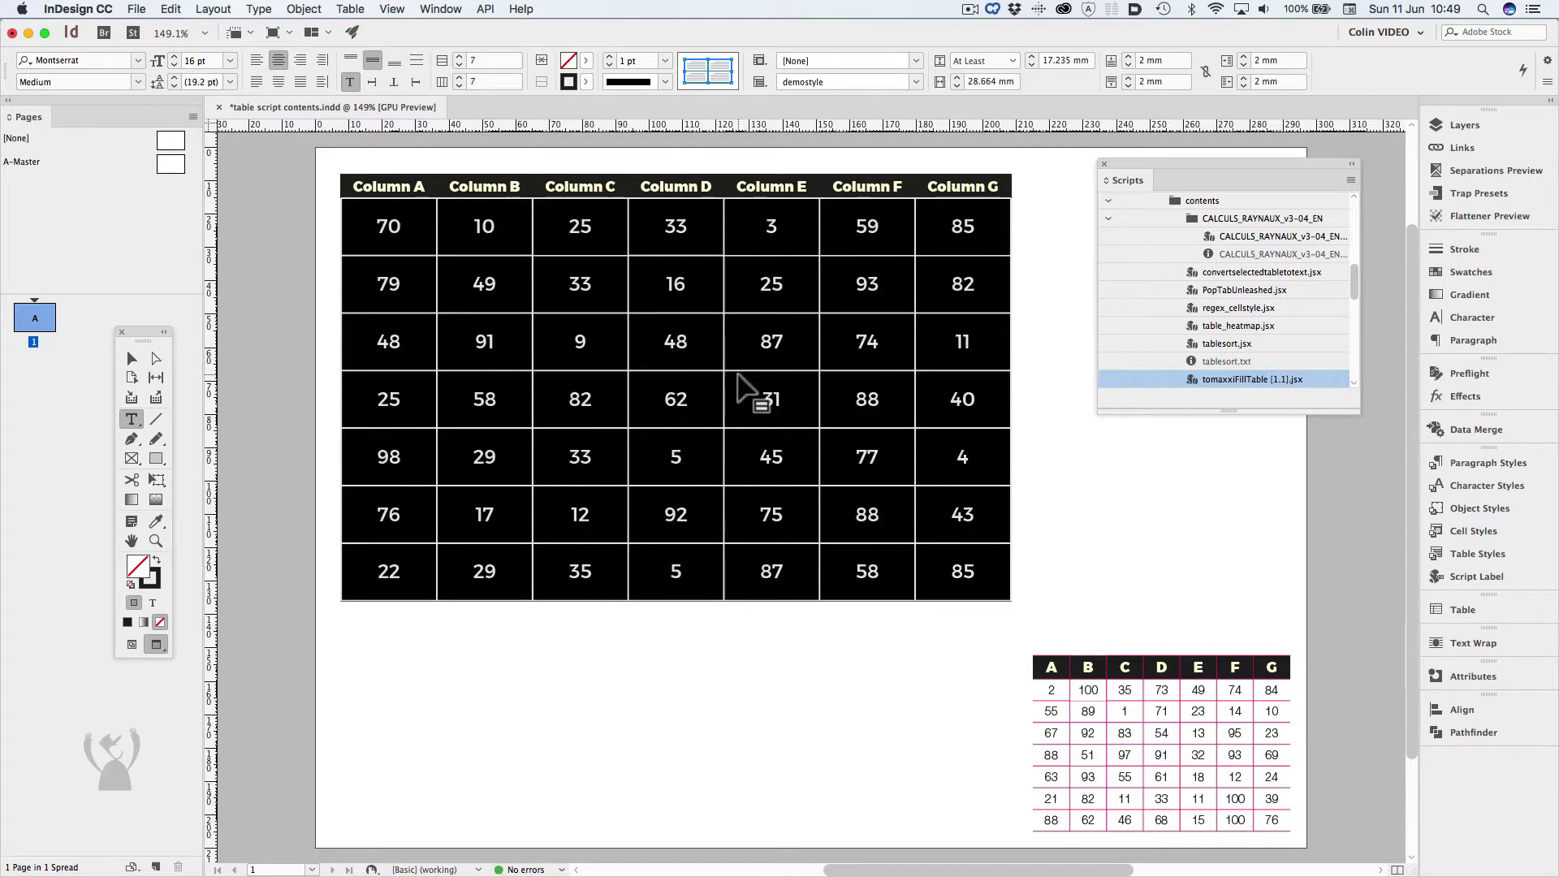
{"action": "left_click_drag", "start_coordinate": [1051, 690], "coordinate": [1279, 827]}
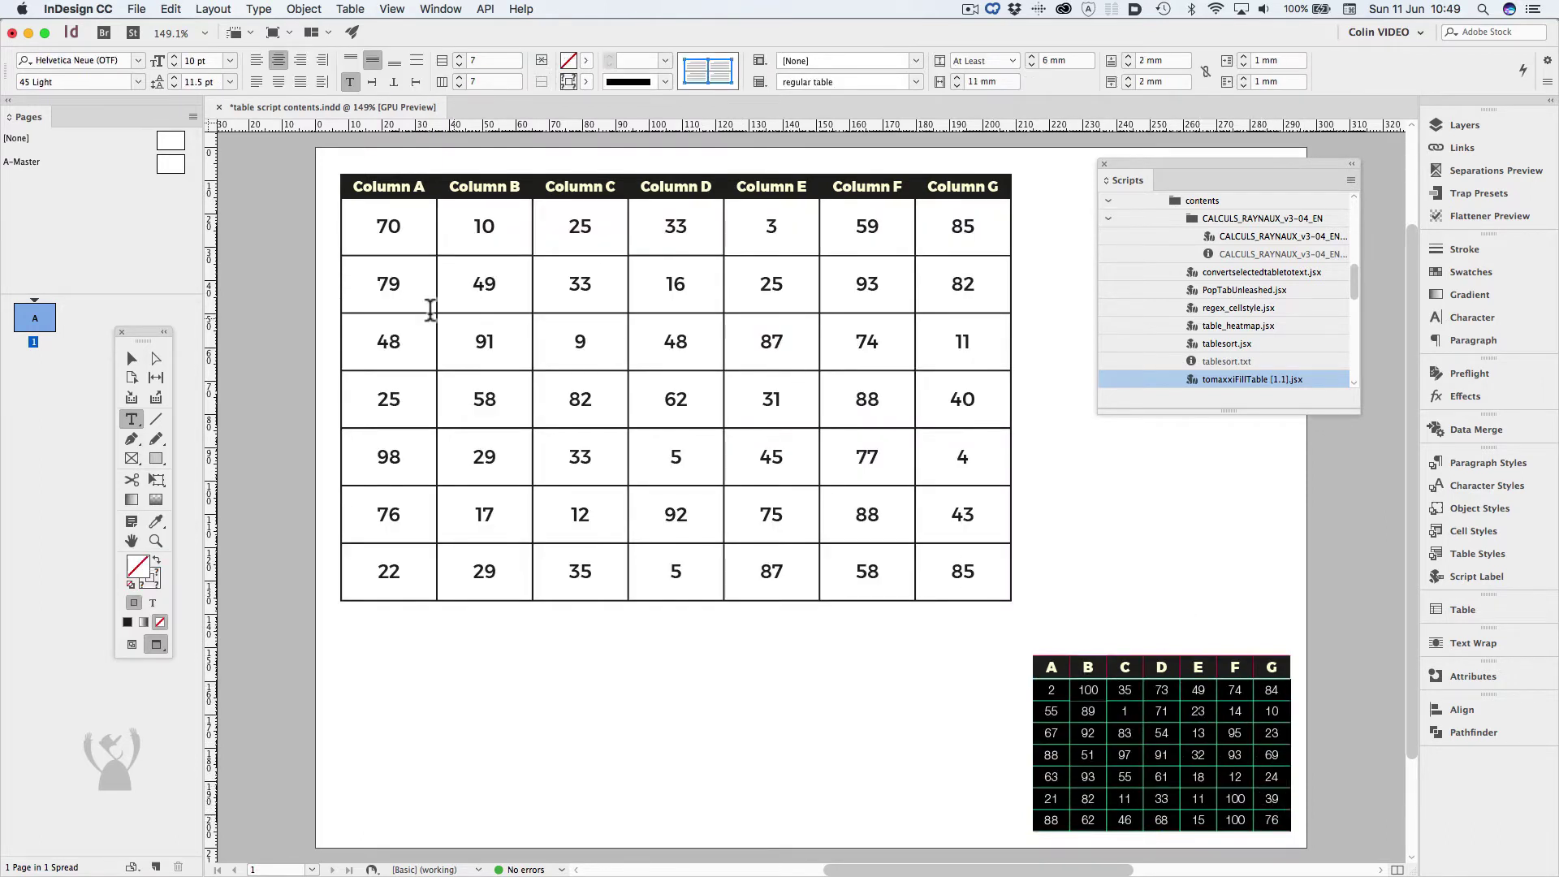
{"action": "left_click_drag", "start_coordinate": [387, 226], "coordinate": [944, 574]}
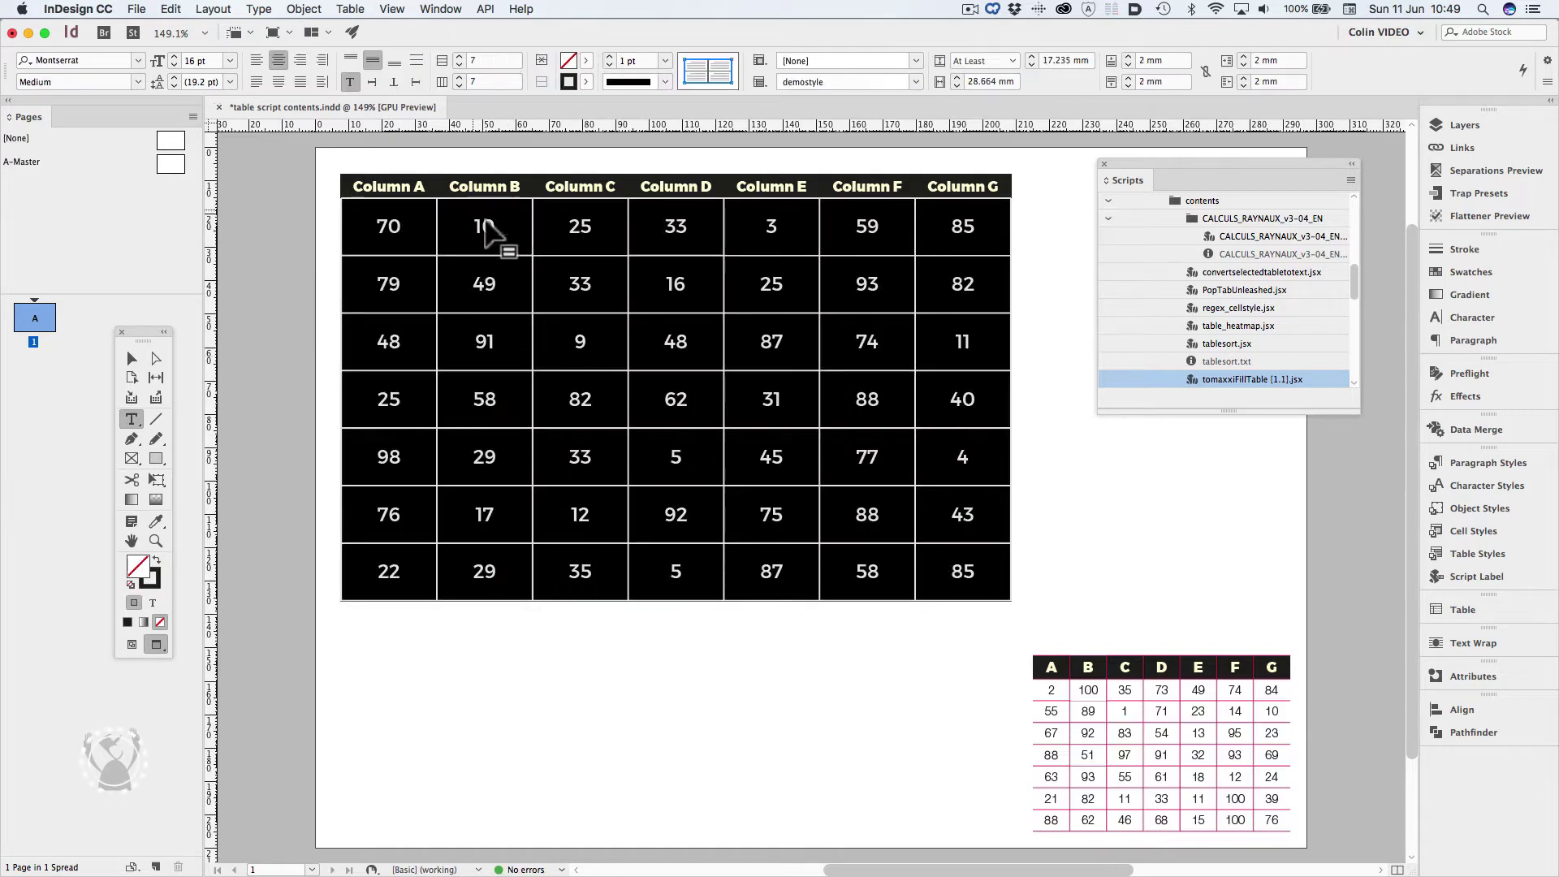
Populate the big table from the clipboard with PopTabUnleashed.jsx, giving values starting 2, 100, 35
{"action": "left_click", "coordinate": [1276, 291]}
{"action": "right_click", "coordinate": [1274, 289]}
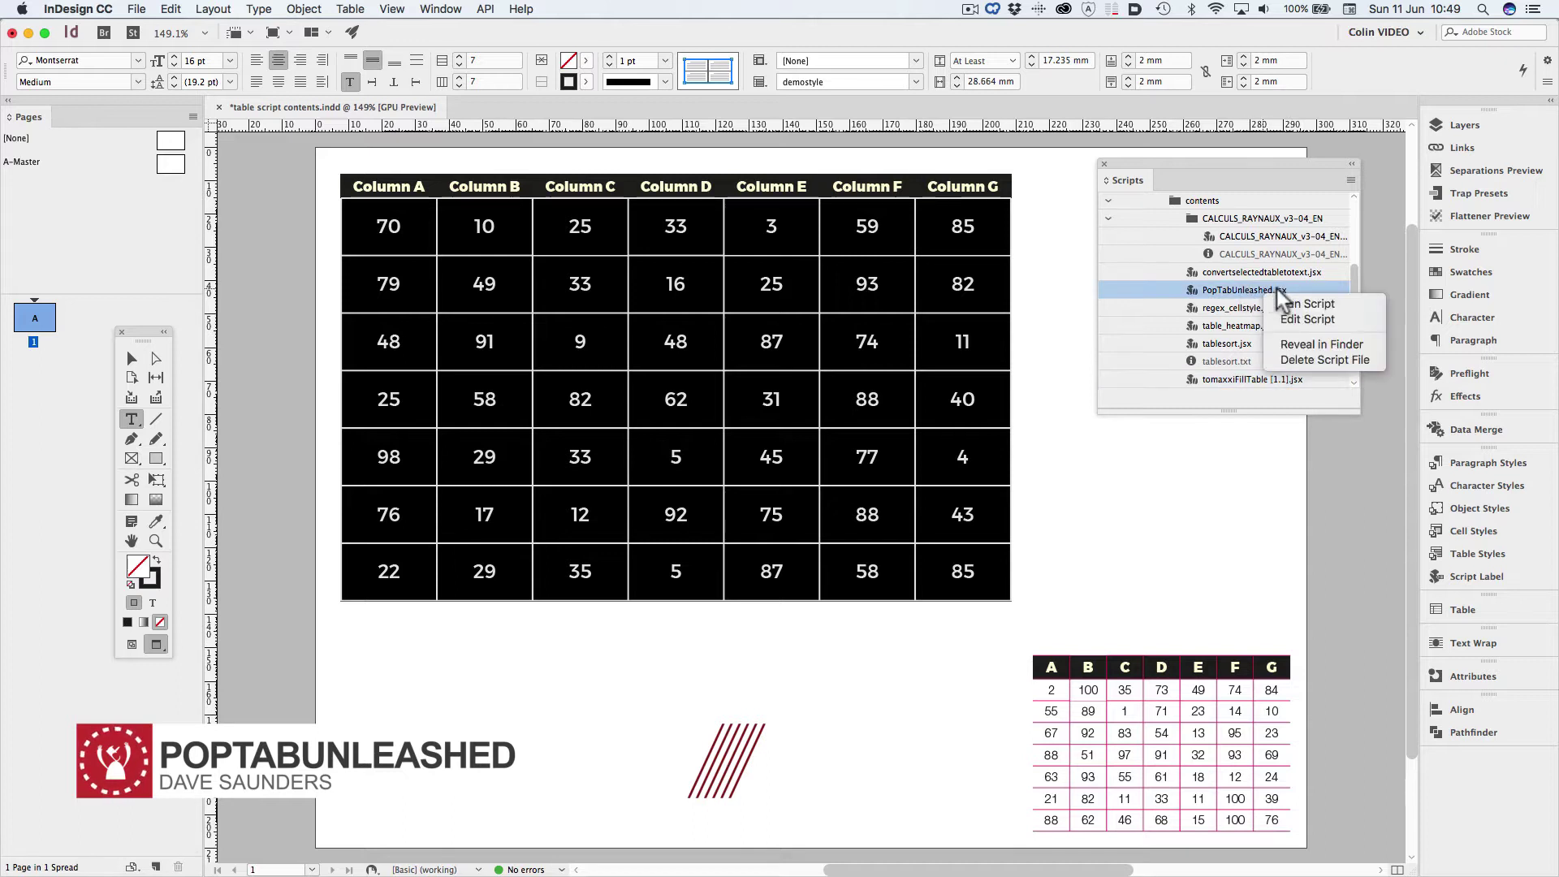
{"action": "left_click", "coordinate": [1299, 300]}
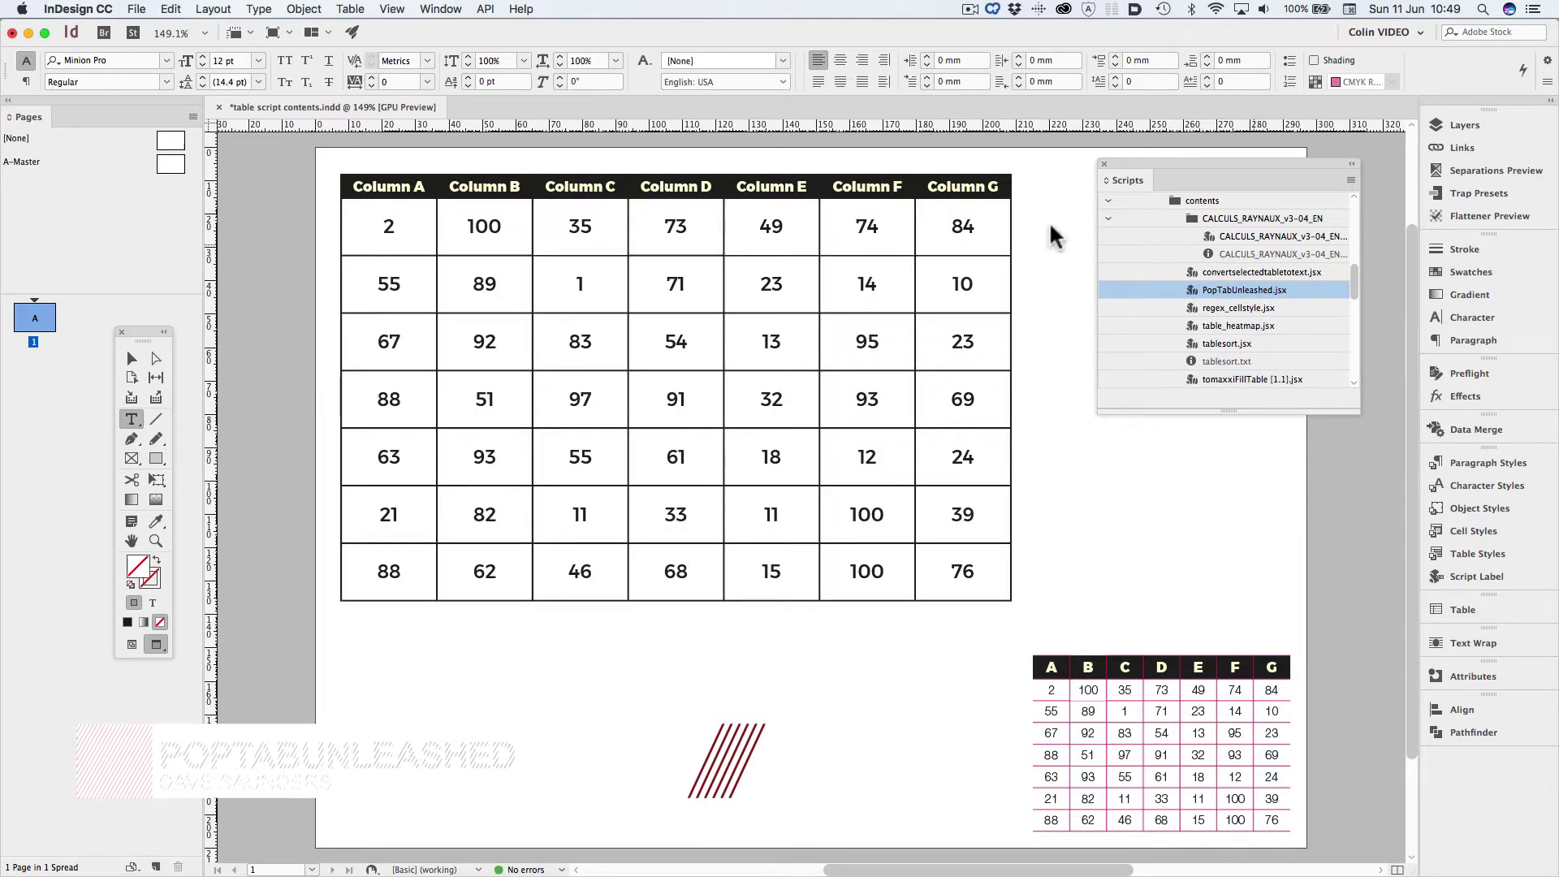
{"action": "left_click", "coordinate": [411, 226]}
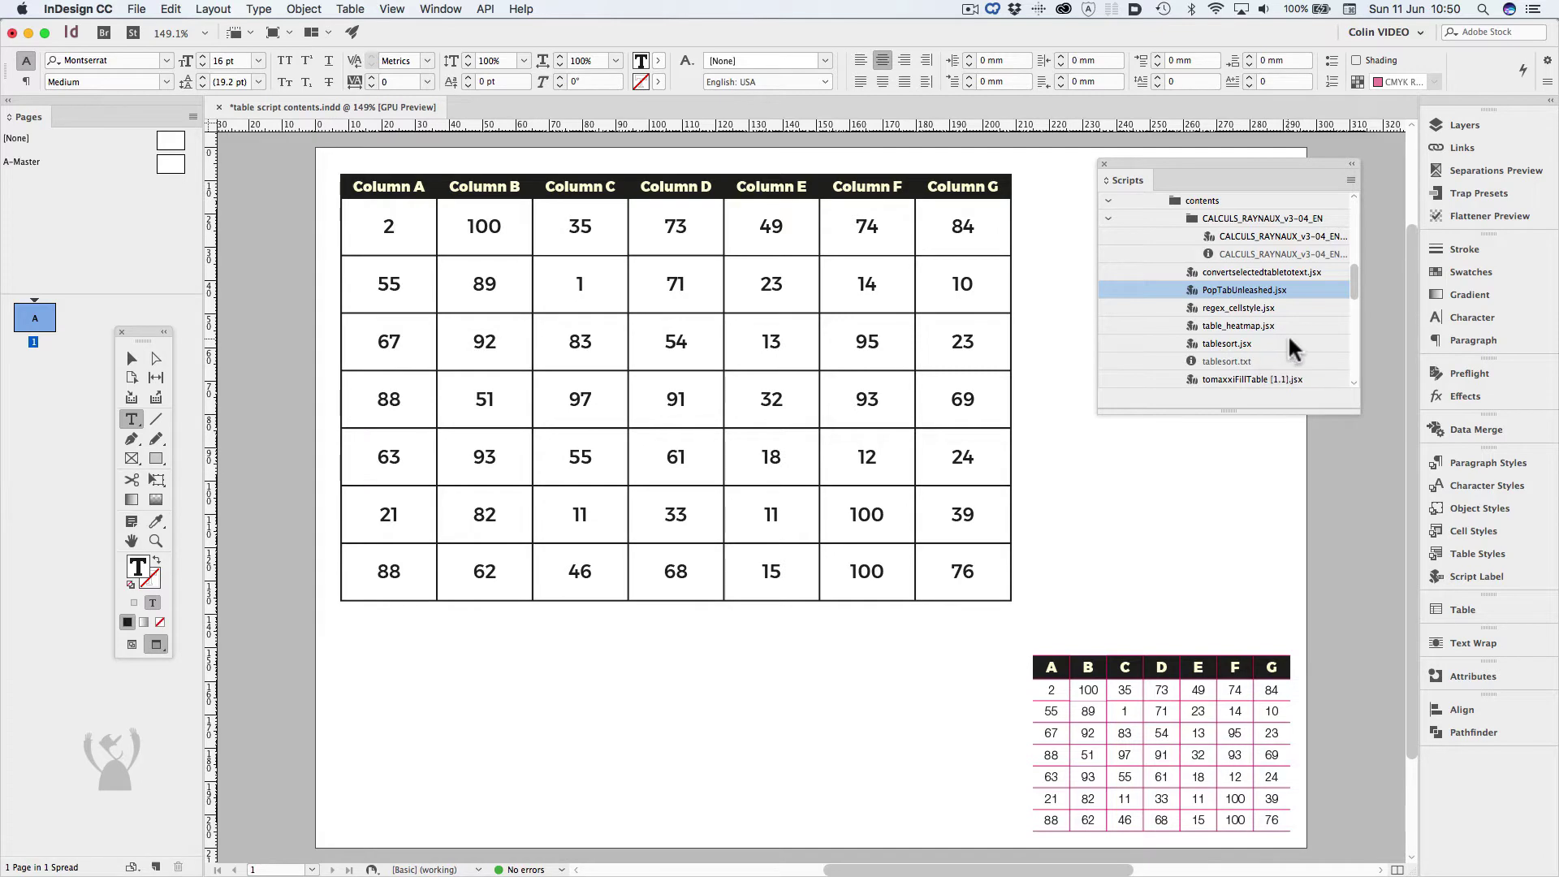
{"action": "right_click", "coordinate": [1259, 339]}
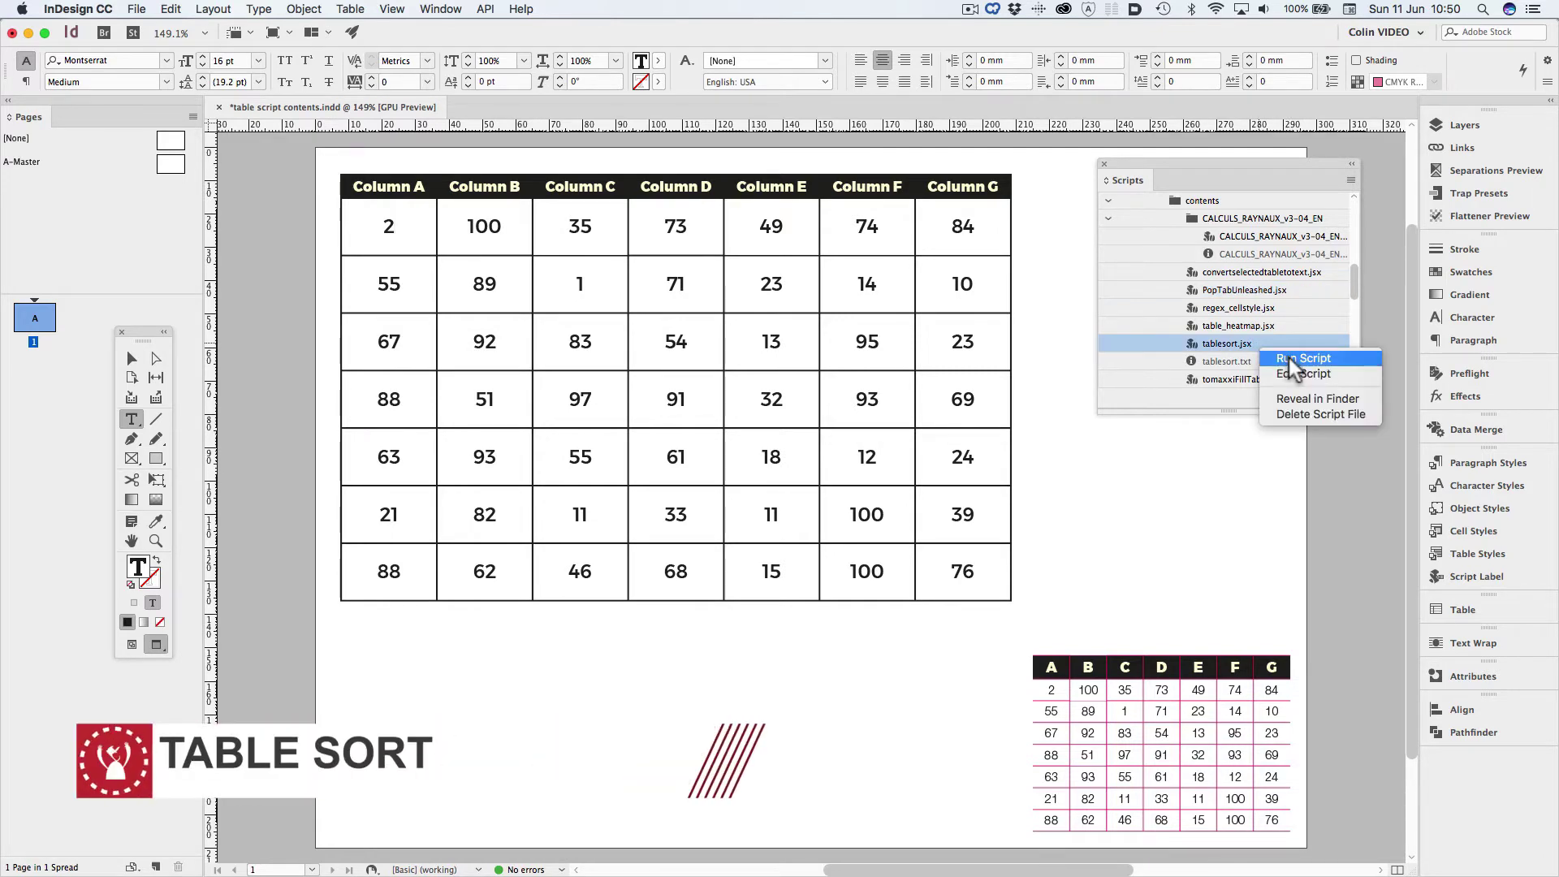
Run tablesort.jsx to sort rows numerically ascending on column 1 with one header row
{"action": "left_click", "coordinate": [1288, 358]}
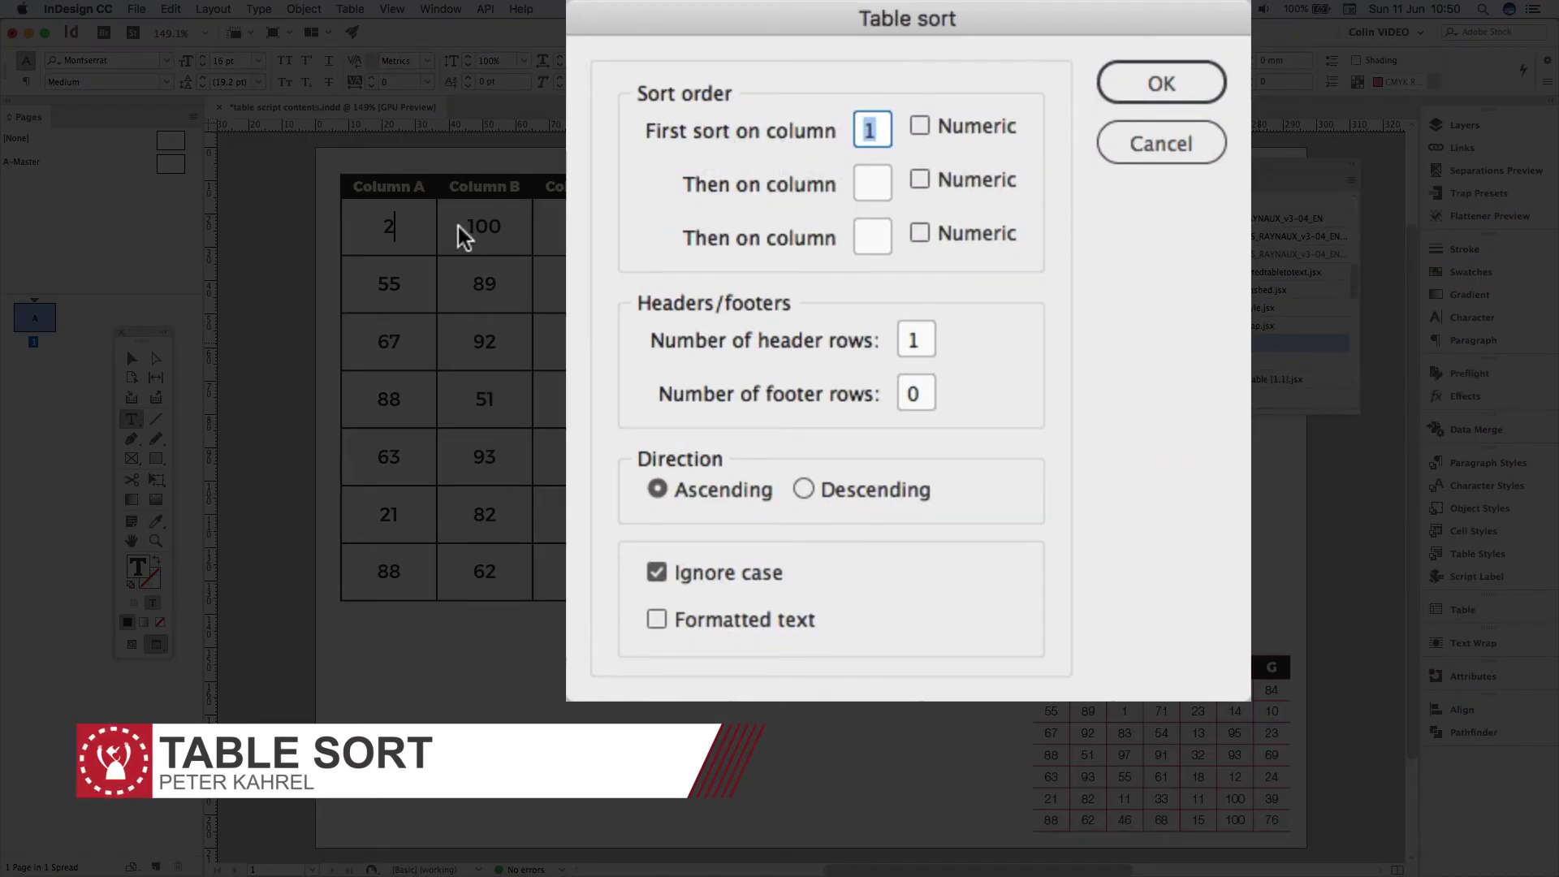
{"action": "left_click", "coordinate": [921, 127]}
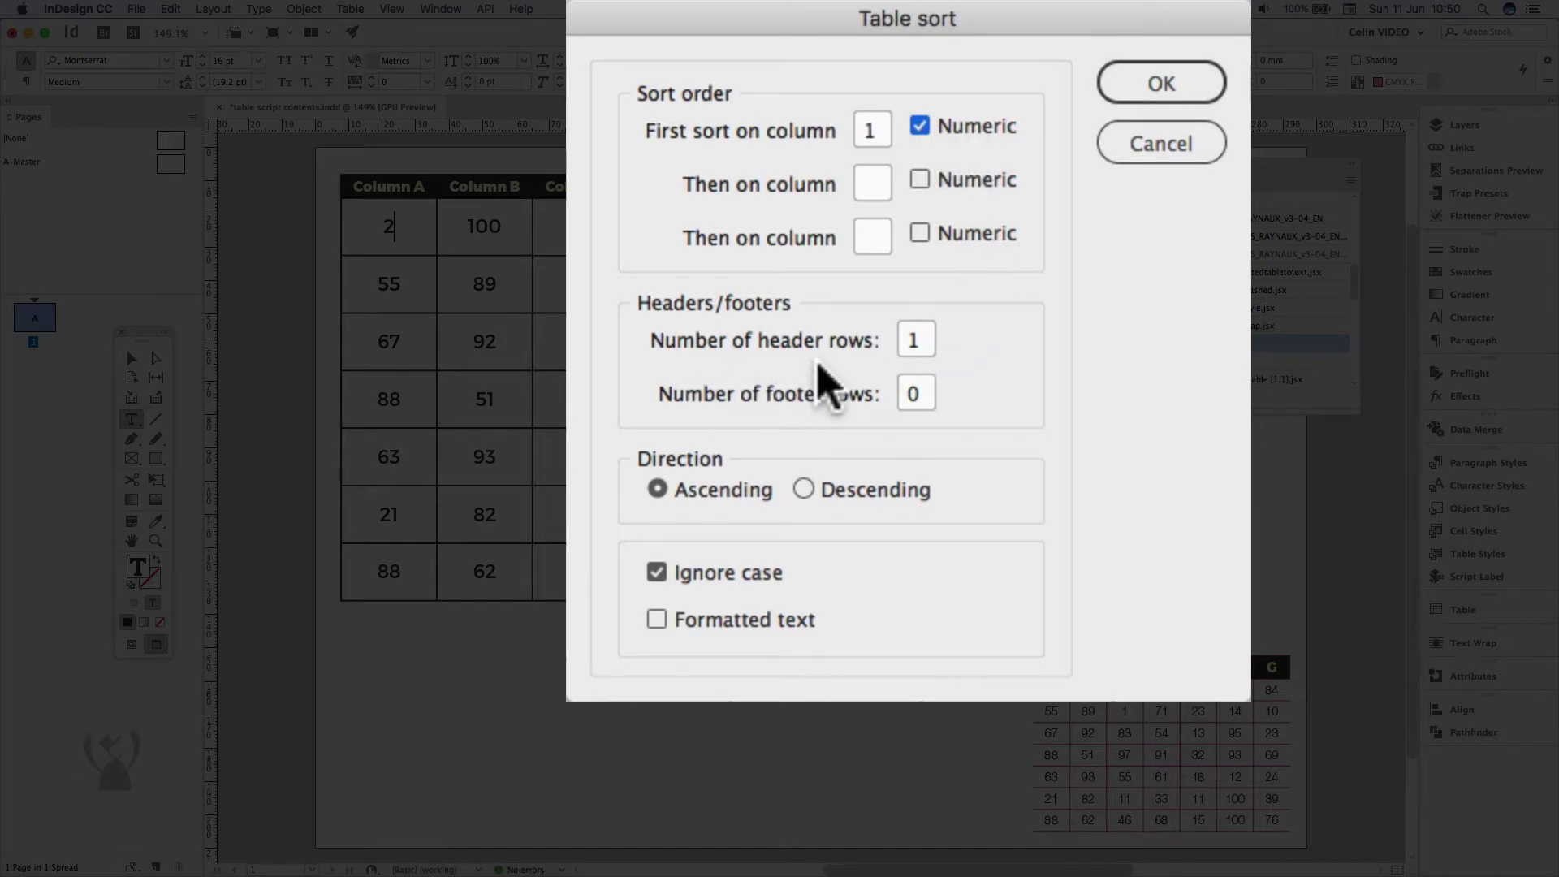
{"action": "left_click", "coordinate": [1161, 143]}
{"action": "left_click", "coordinate": [1161, 83]}
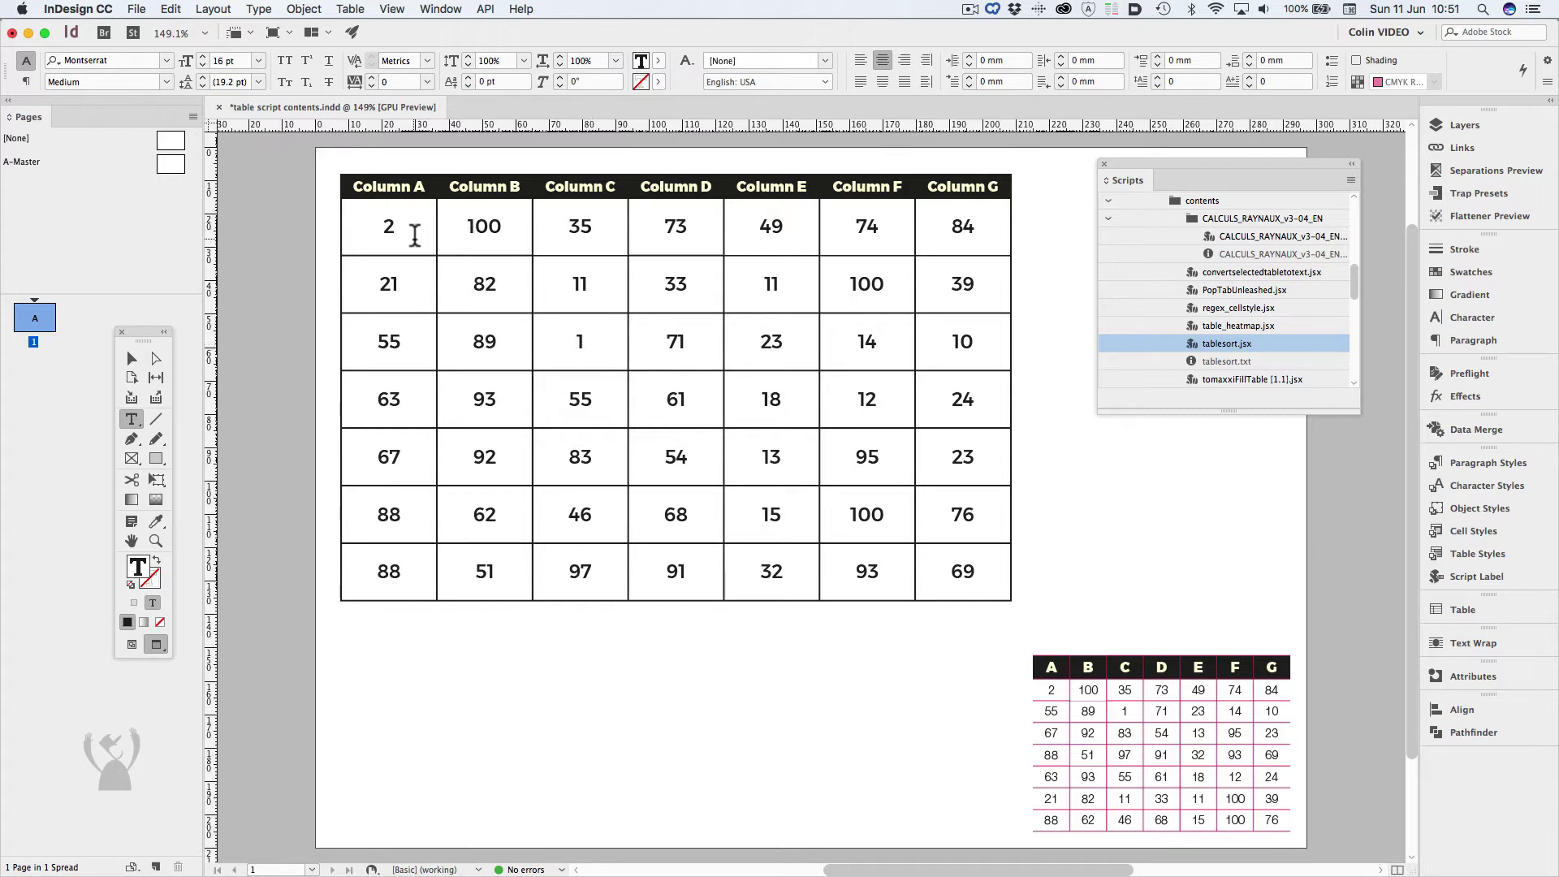
Fill all the number cells with the C=100 M=0 Y=0 K=0 swatch
{"action": "left_click_drag", "start_coordinate": [408, 231], "coordinate": [954, 567]}
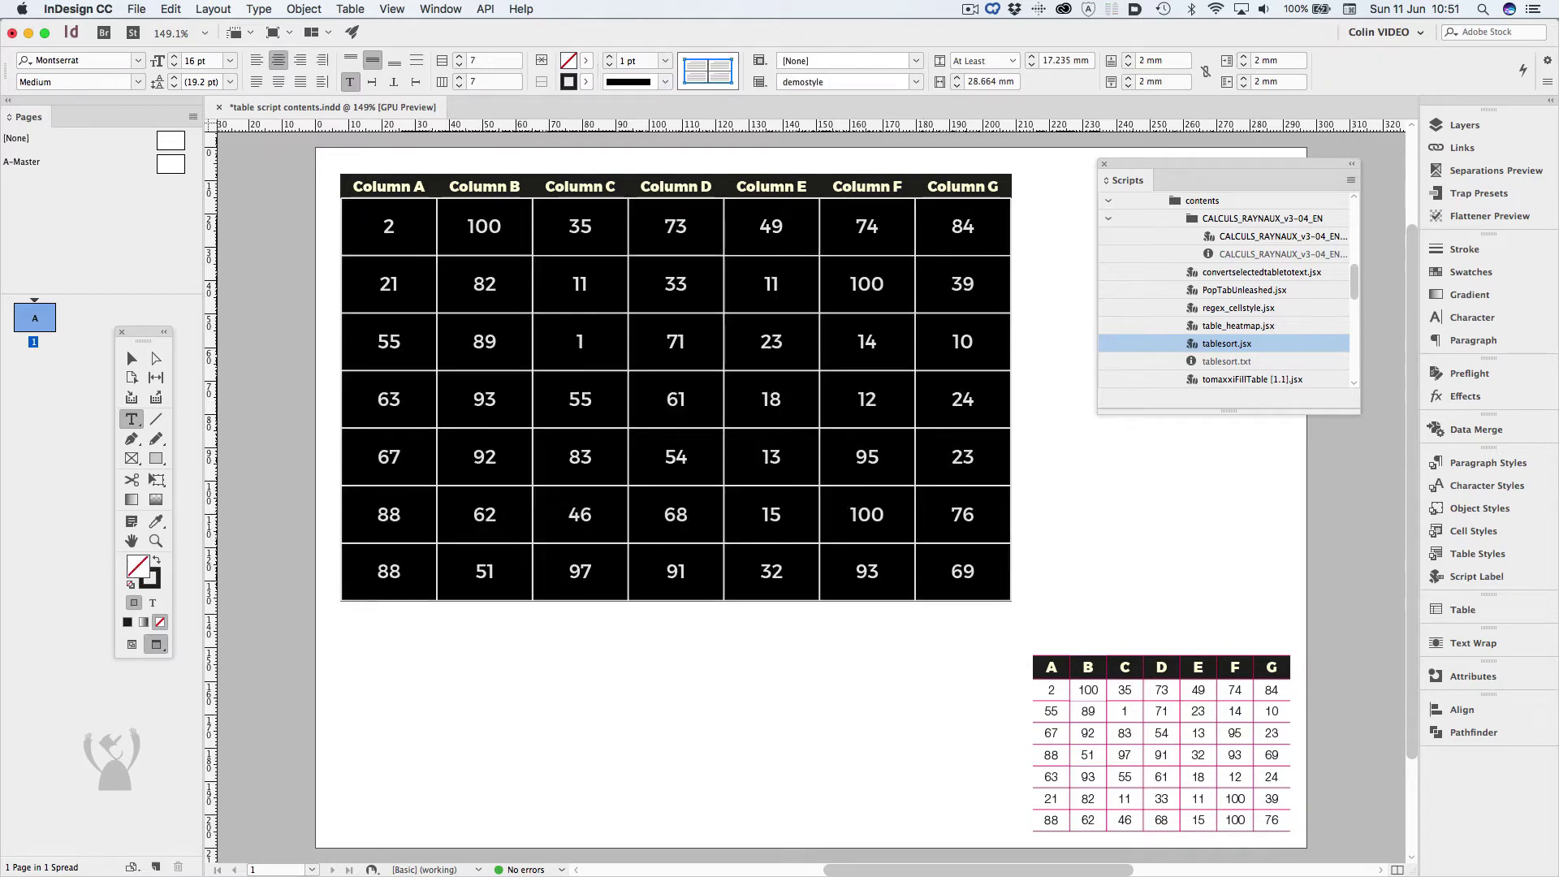
{"action": "left_click", "coordinate": [1470, 272]}
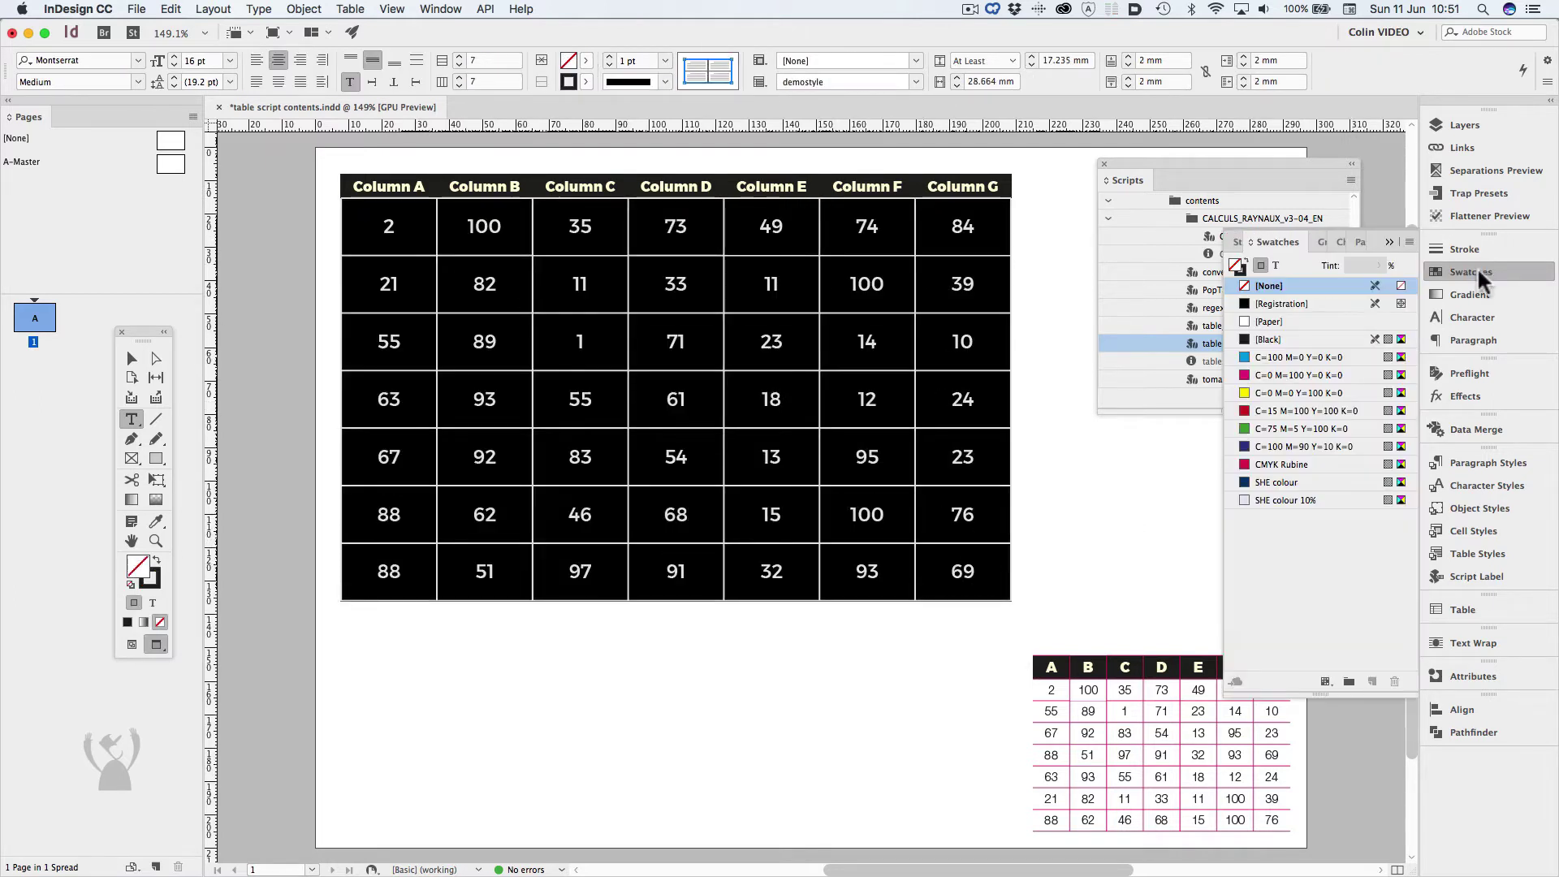
{"action": "left_click", "coordinate": [1330, 356]}
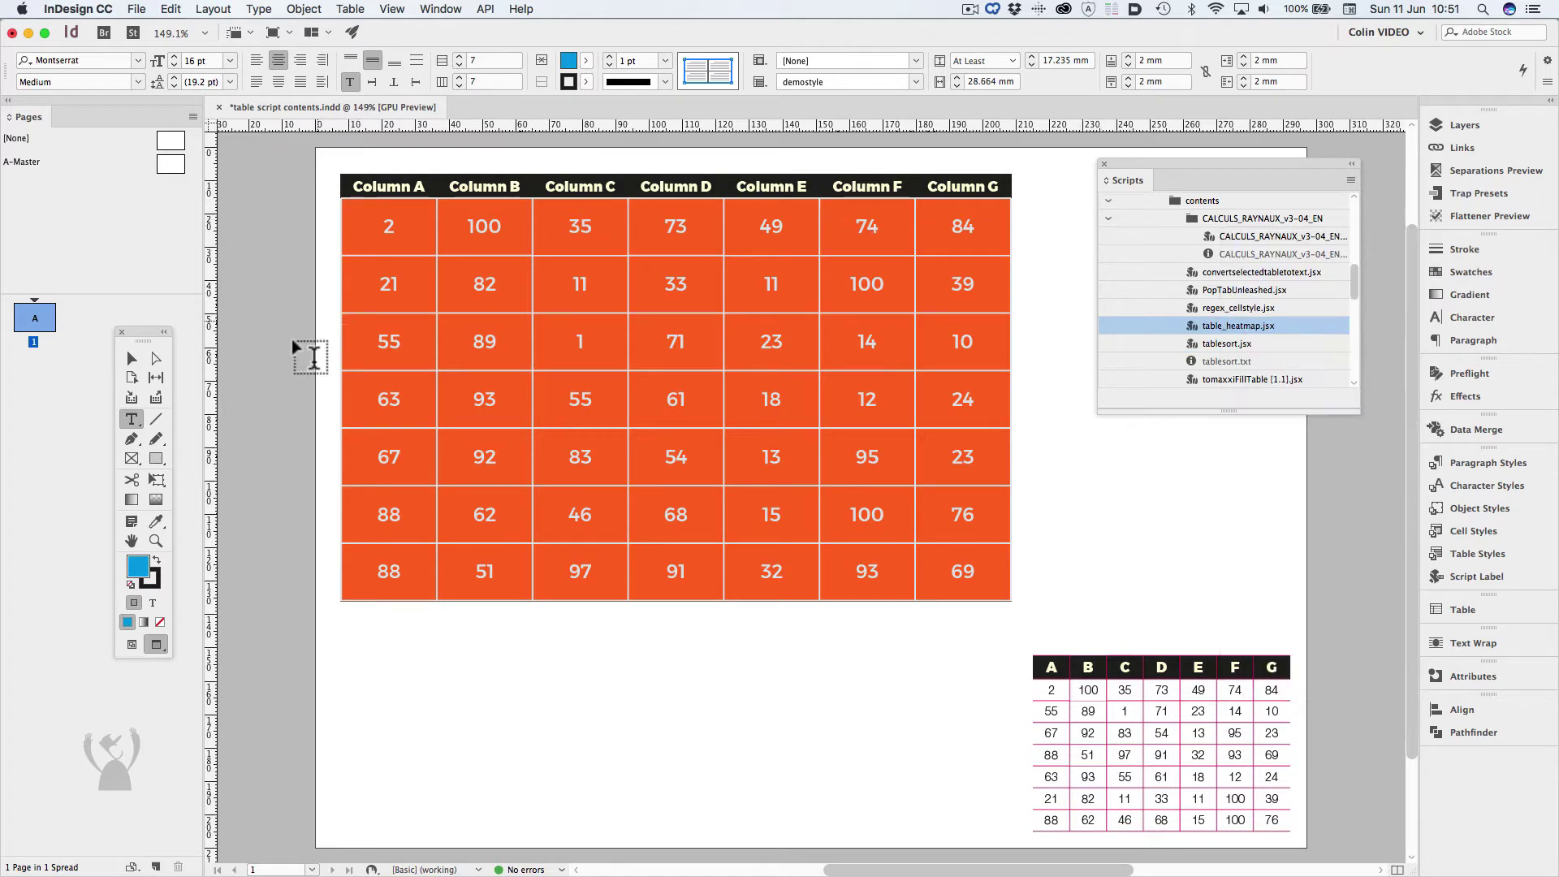
Select the table's frame and run table_heatmap.jsx on it
{"action": "left_click", "coordinate": [133, 360]}
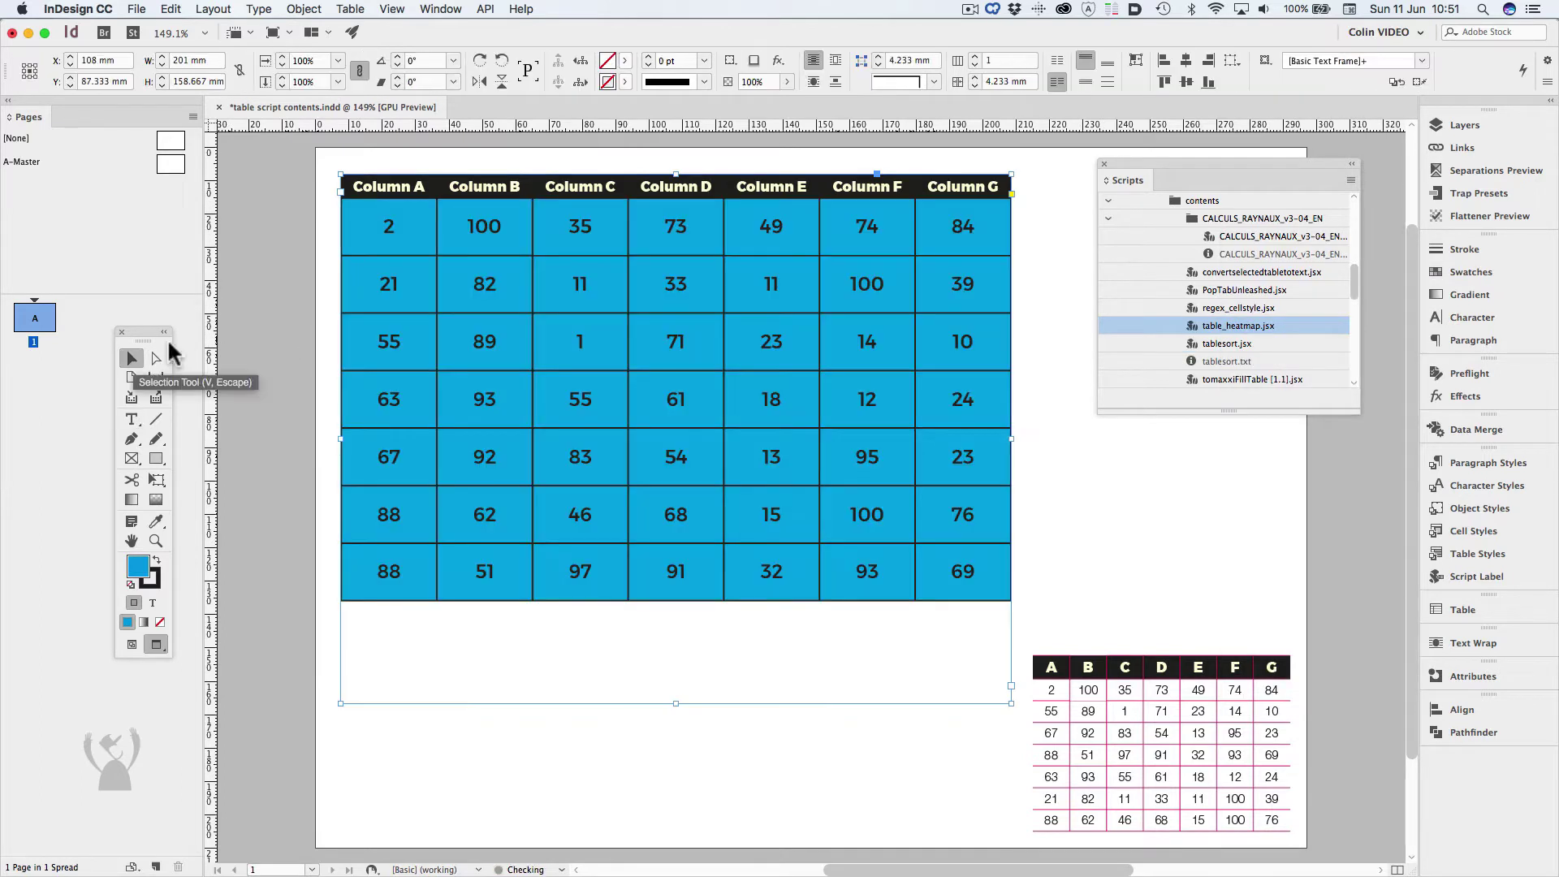
{"action": "left_click", "coordinate": [544, 153]}
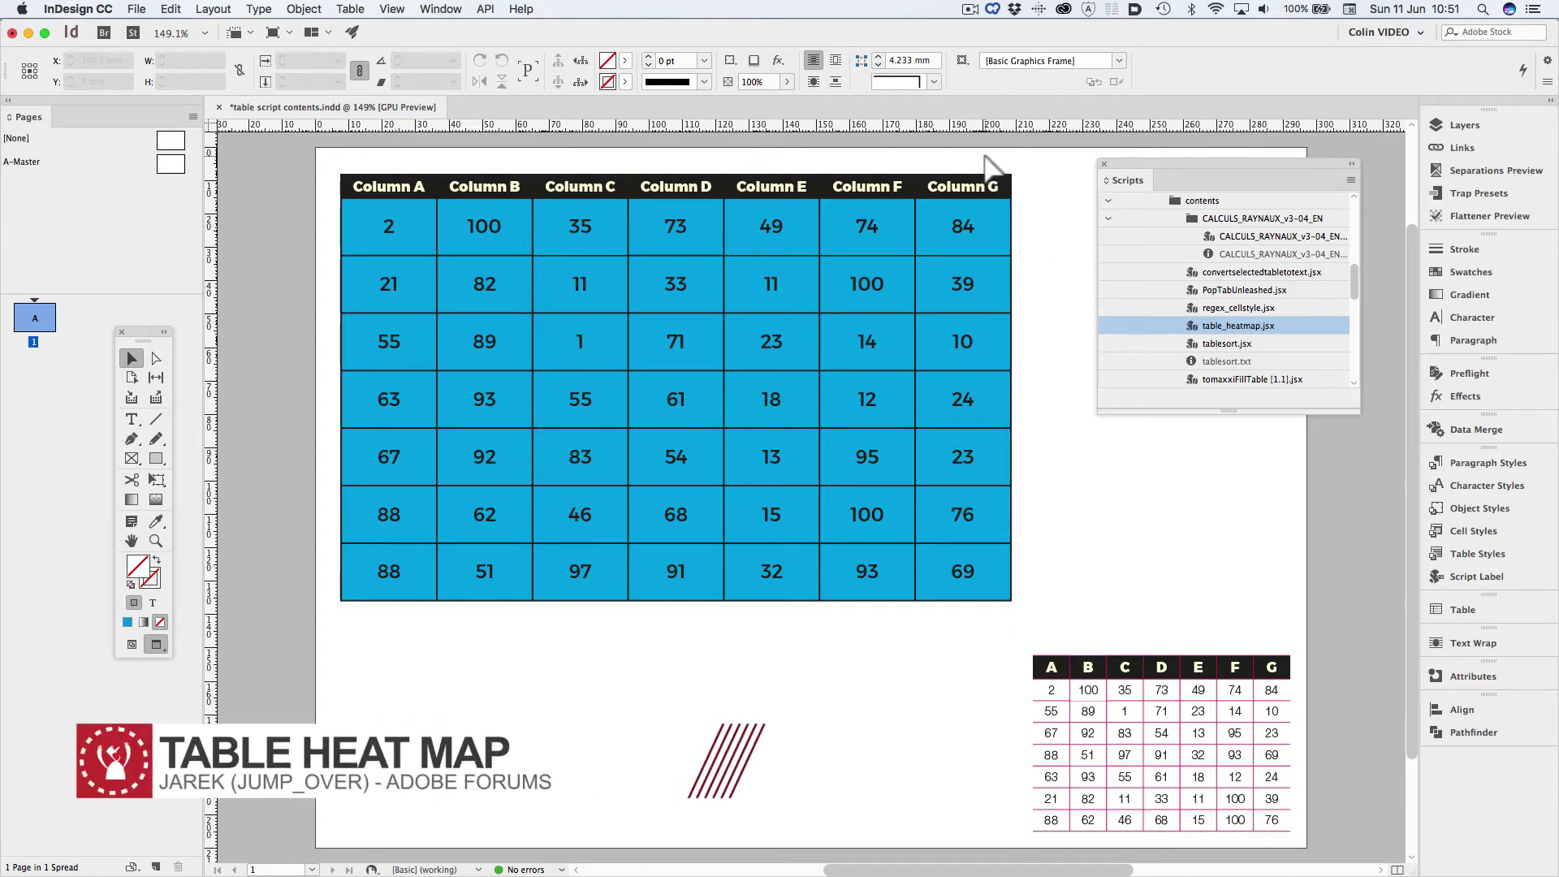
{"action": "left_click", "coordinate": [978, 192]}
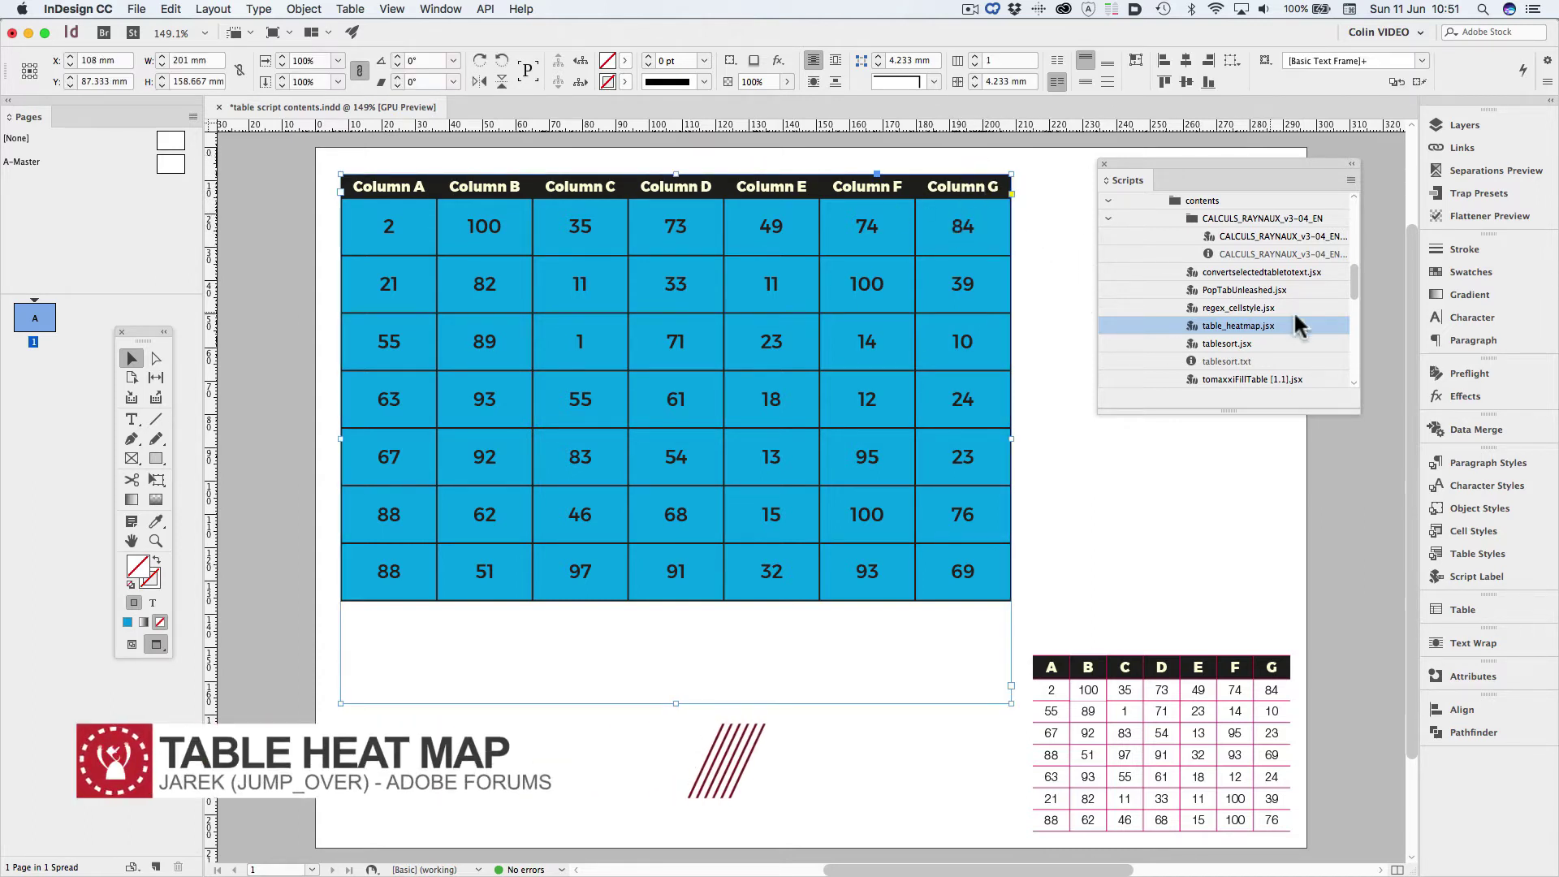
{"action": "right_click", "coordinate": [1236, 330]}
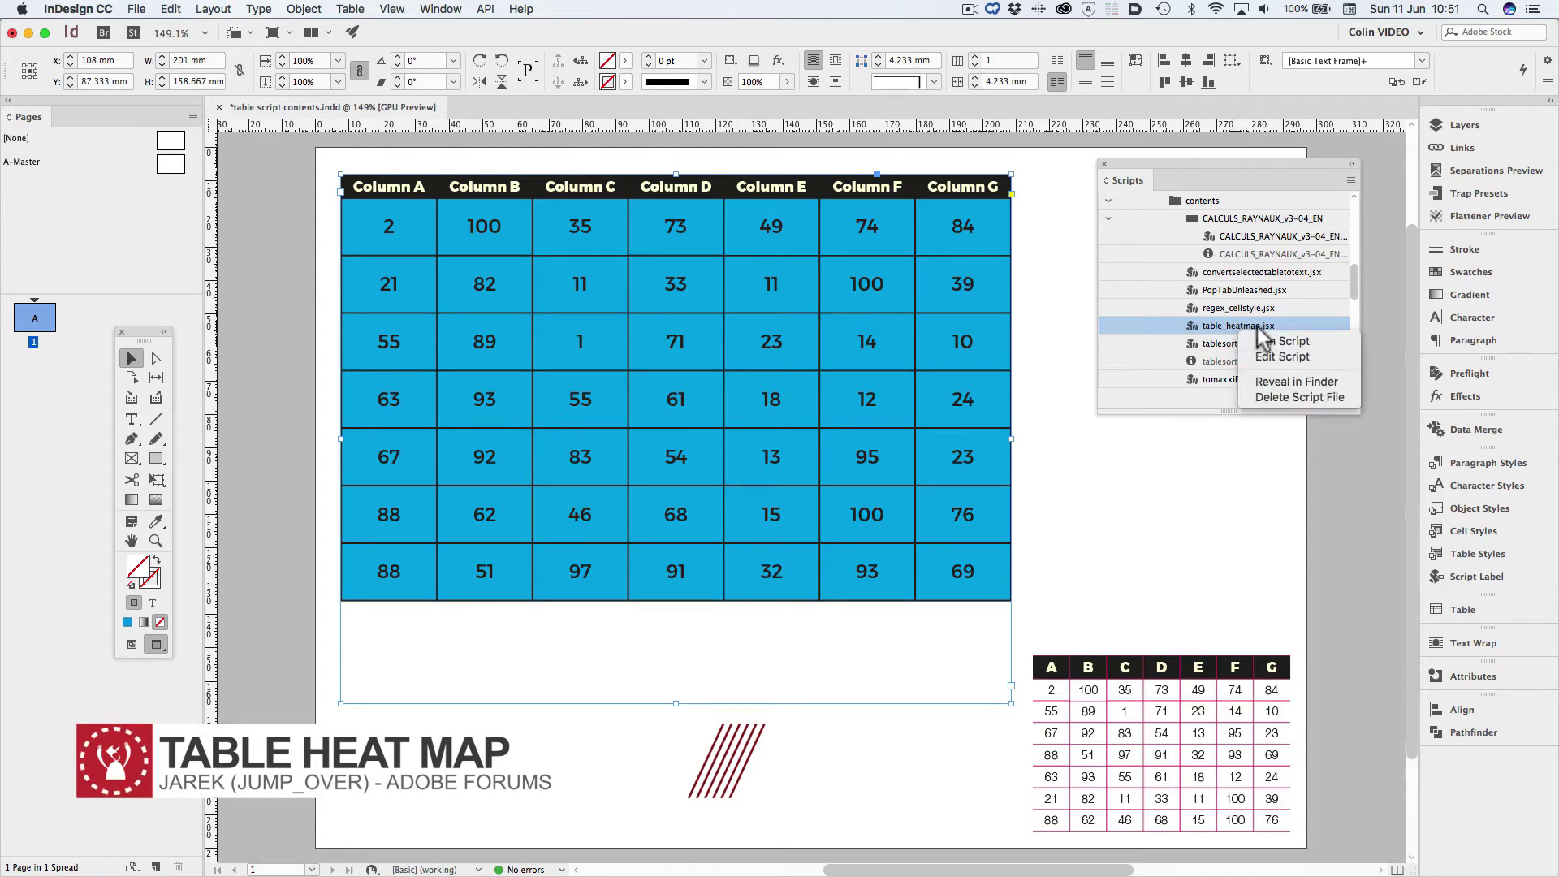
{"action": "left_click", "coordinate": [1286, 341]}
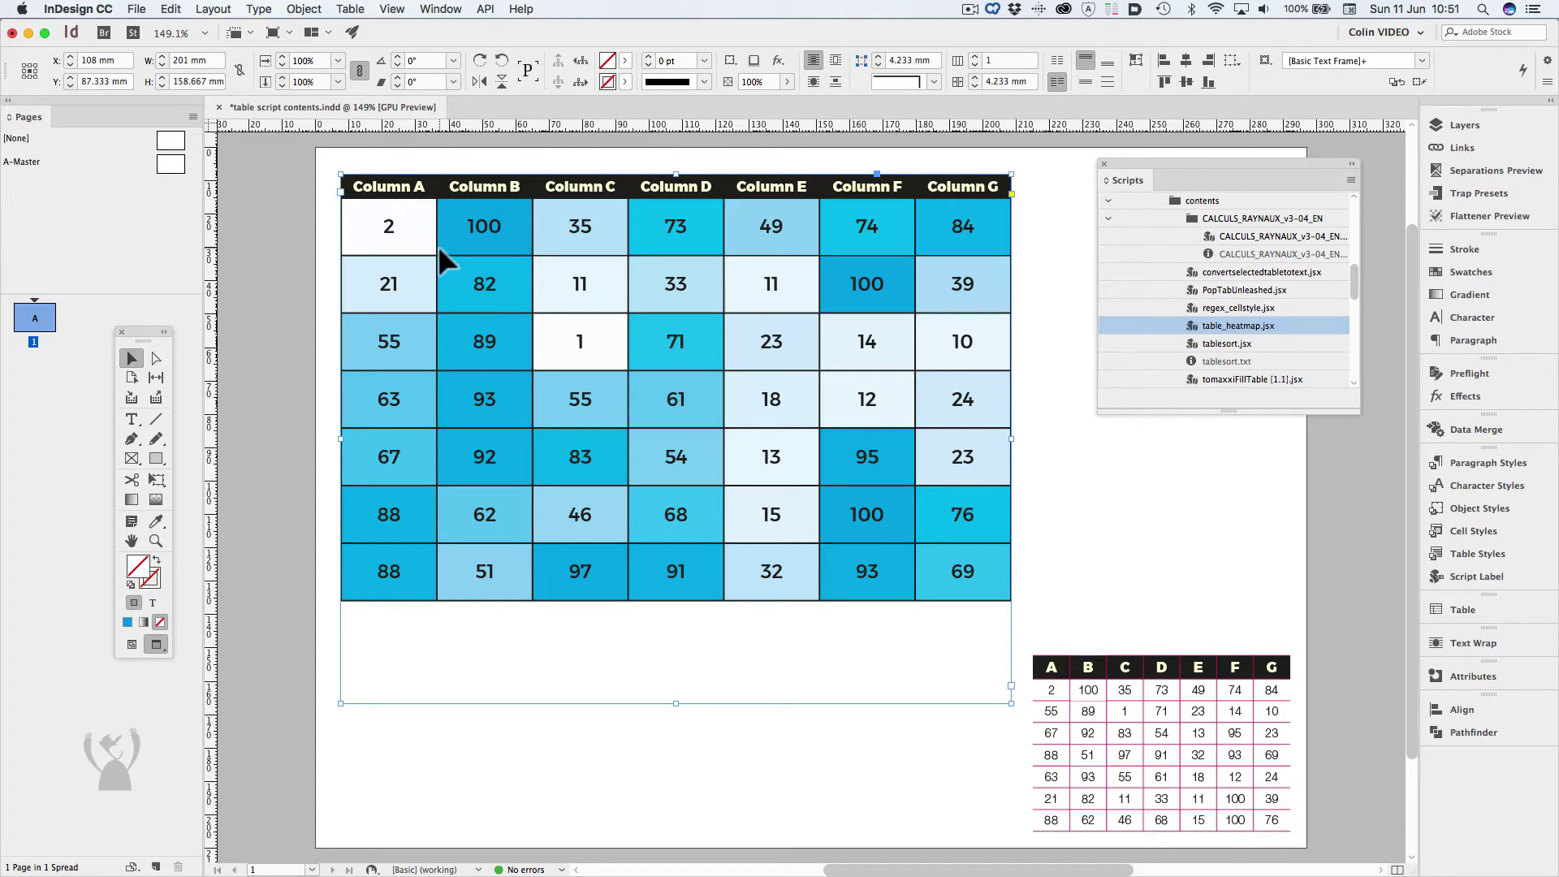
Float the Swatches panel, check the heat-map tints of cells across rows 1 and 2, then redock it
{"action": "double_click", "coordinate": [416, 229]}
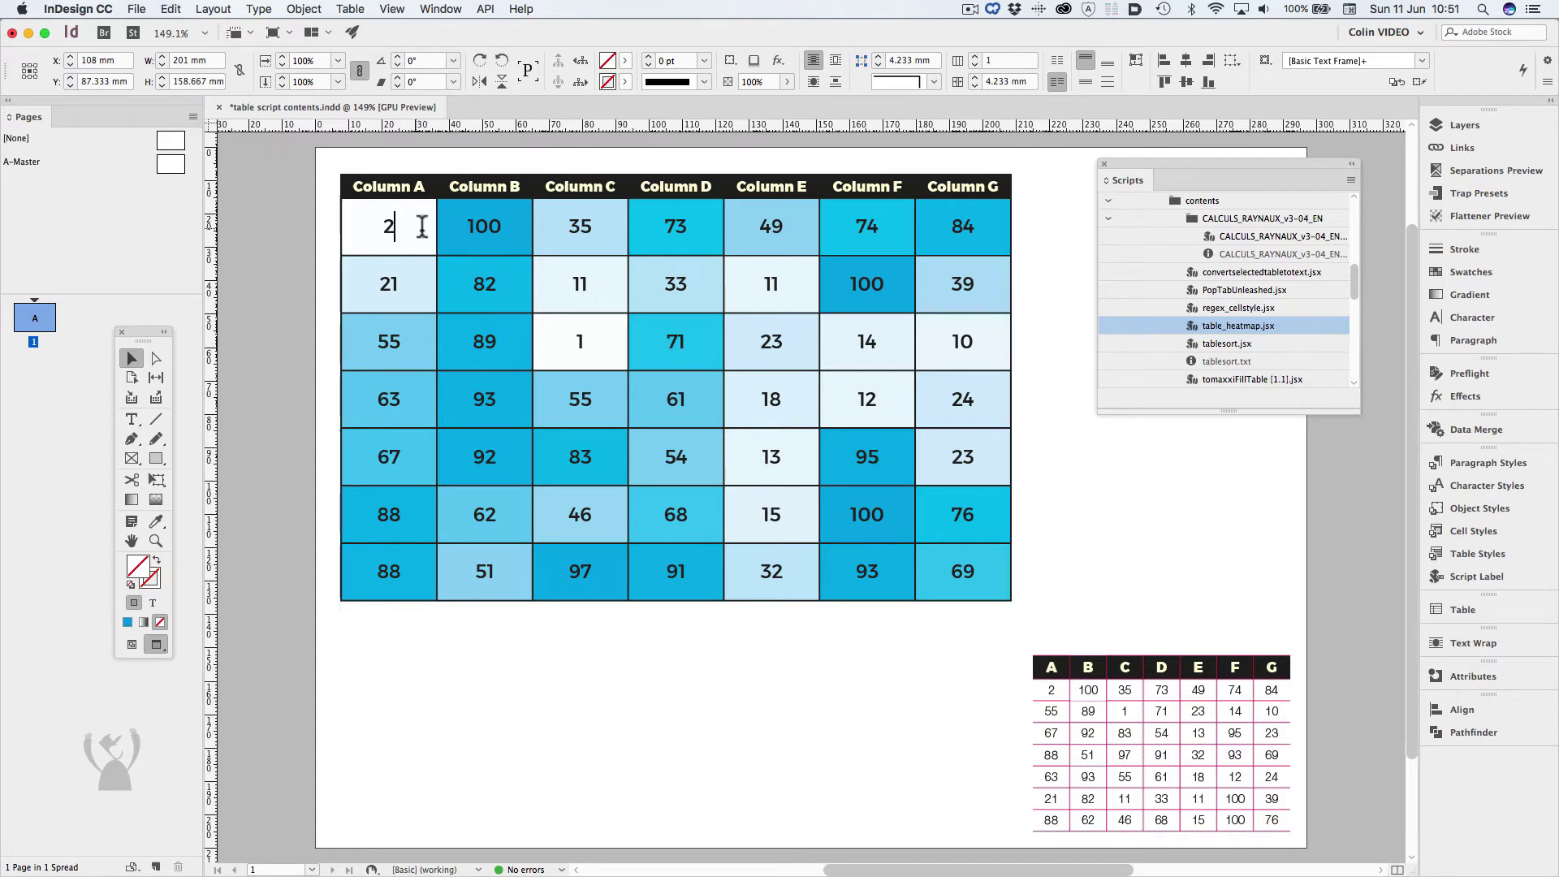
{"action": "left_click", "coordinate": [1503, 274]}
{"action": "key", "text": "Escape"}
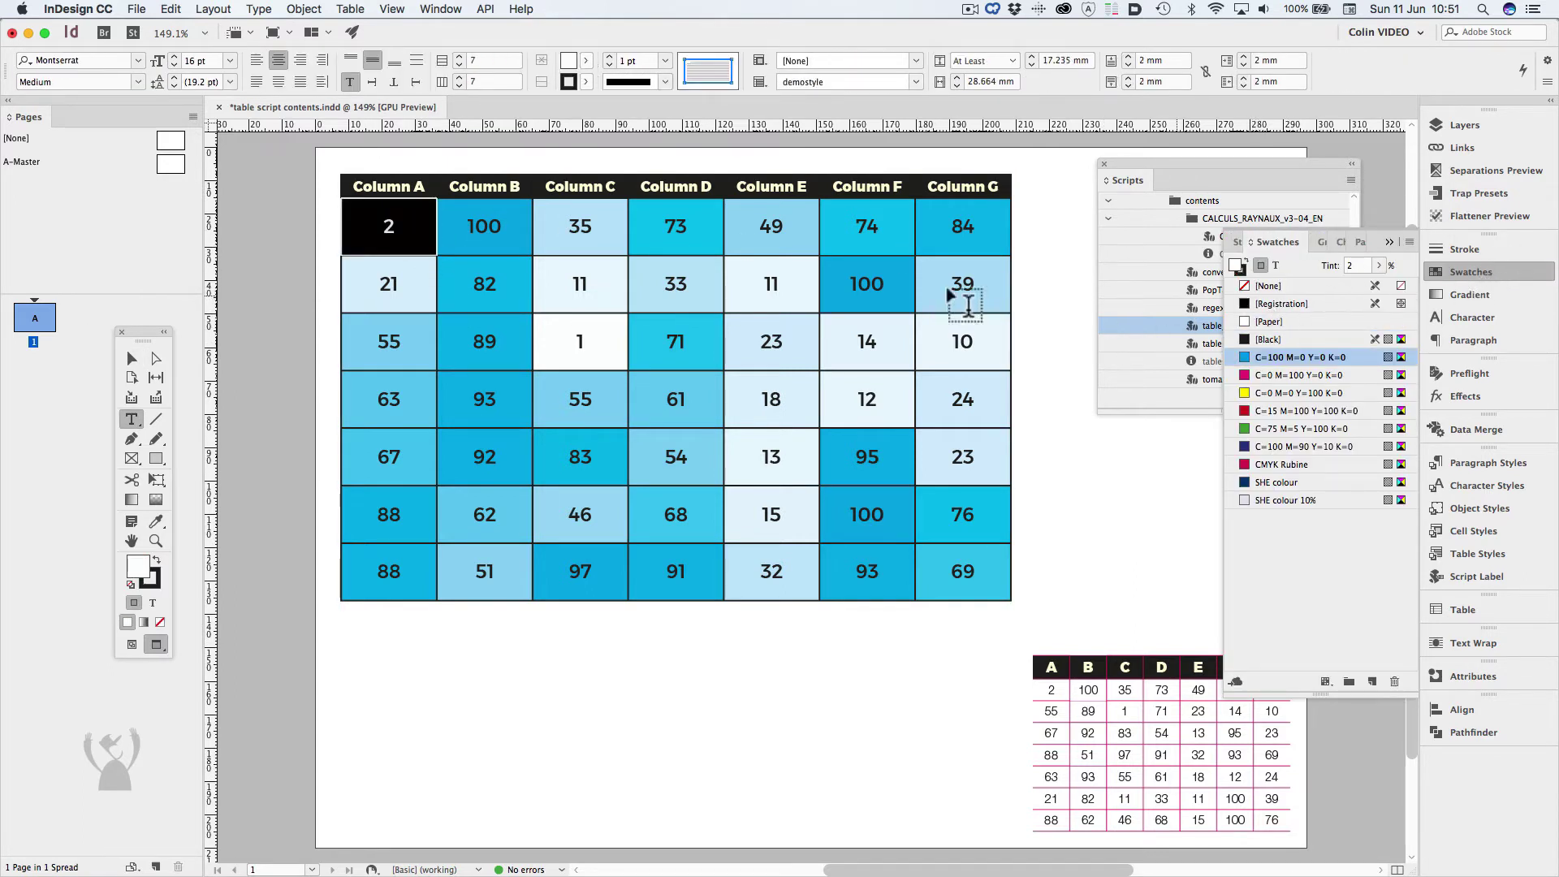
{"action": "left_click_drag", "start_coordinate": [1283, 234], "coordinate": [1039, 203]}
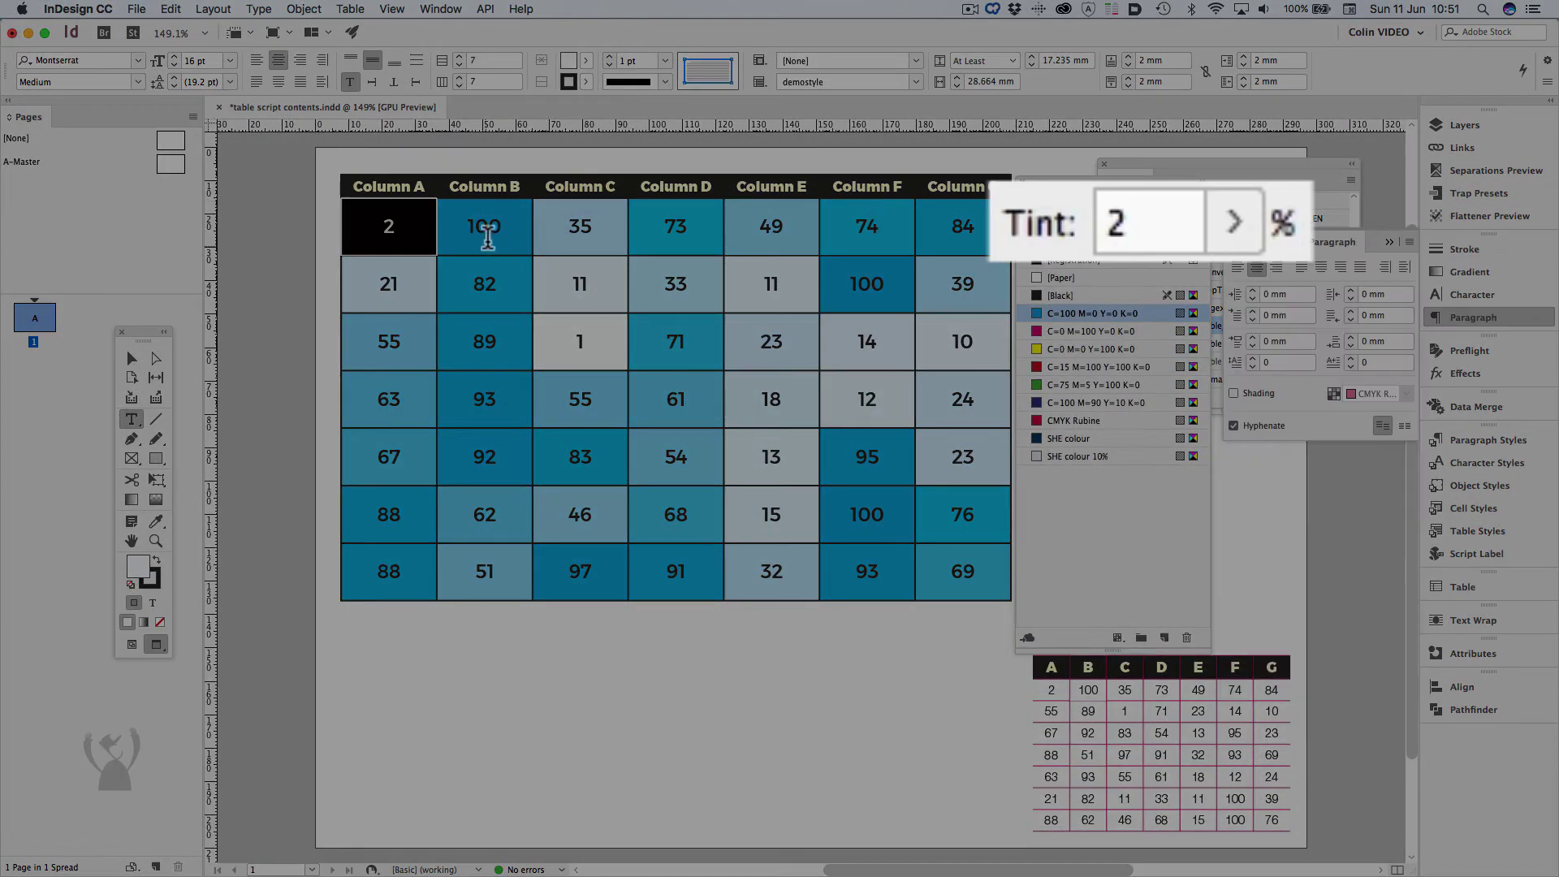
{"action": "left_click", "coordinate": [512, 235]}
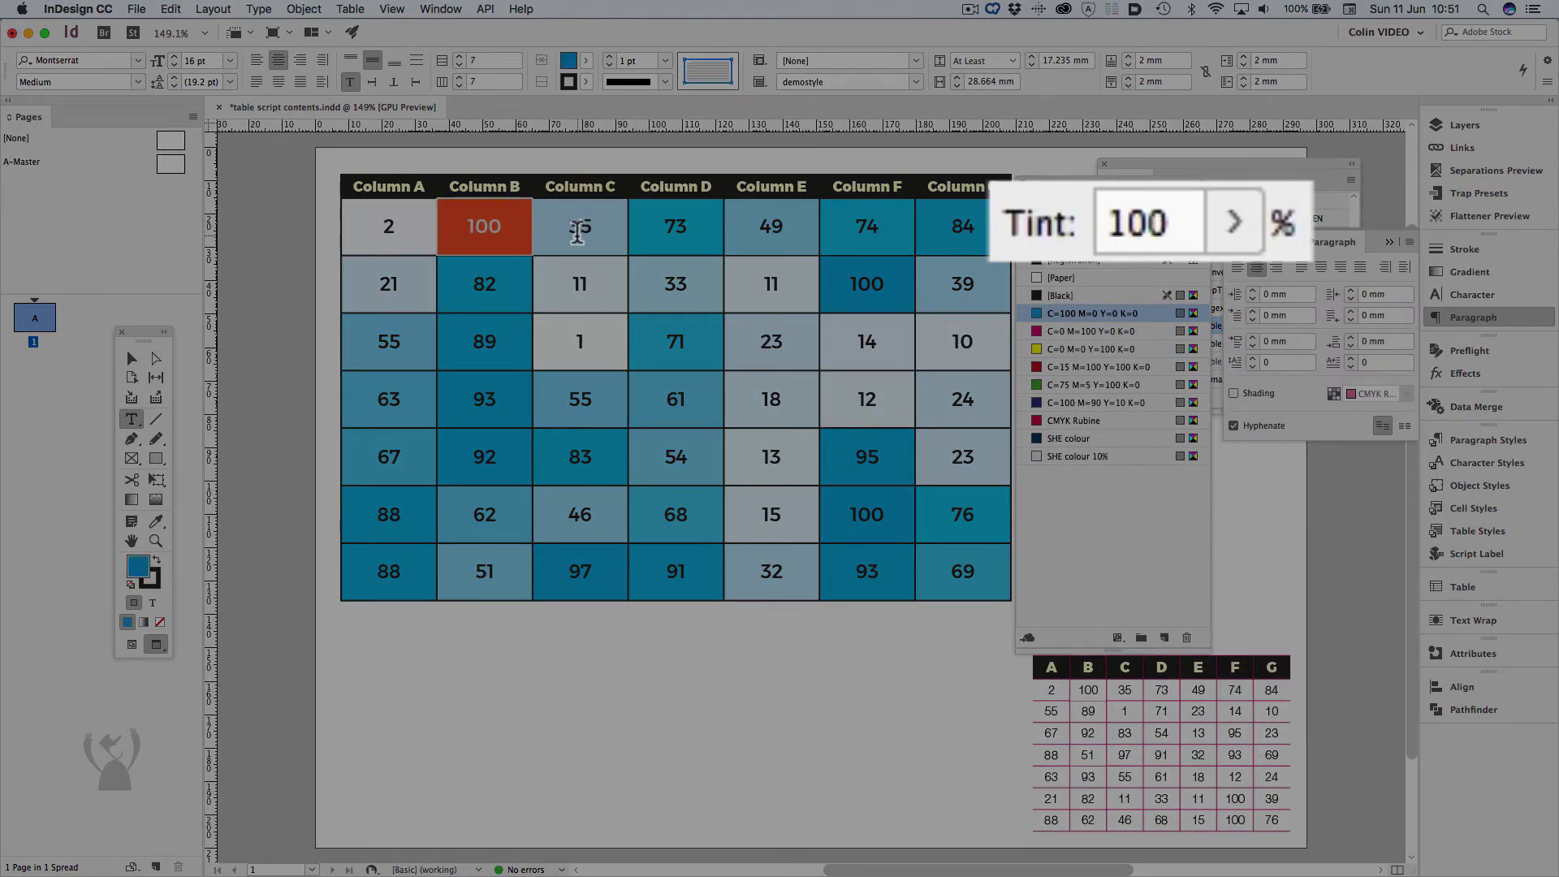
{"action": "key", "text": "Tab"}
{"action": "key", "text": "Tab"}
{"action": "key", "text": "Tab"}
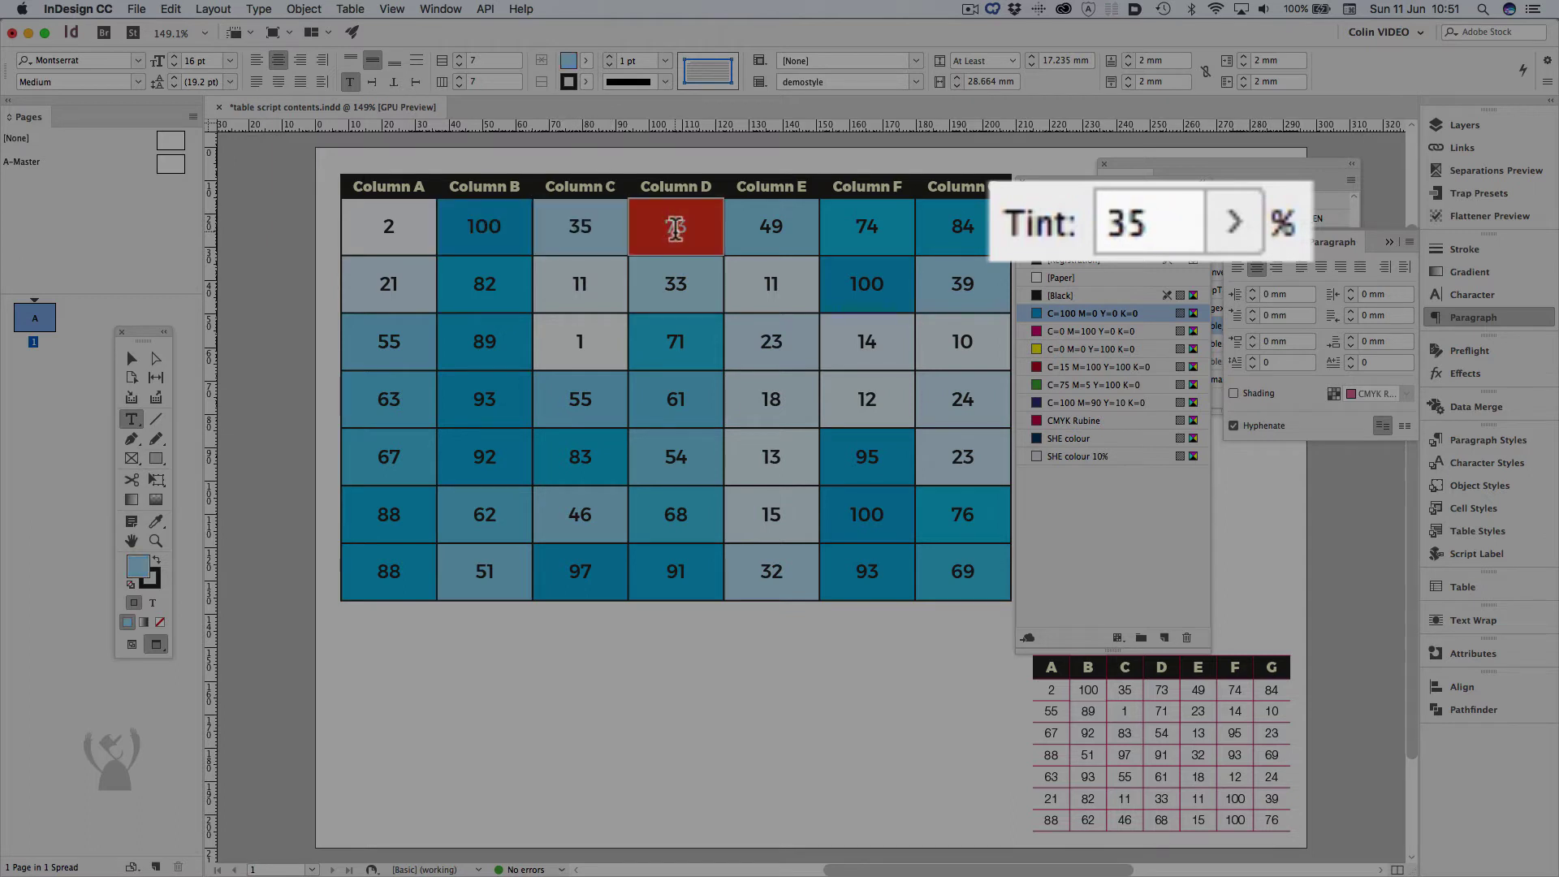
{"action": "key", "text": "Tab"}
{"action": "key", "text": "Tab"}
{"action": "key", "text": "Tab"}
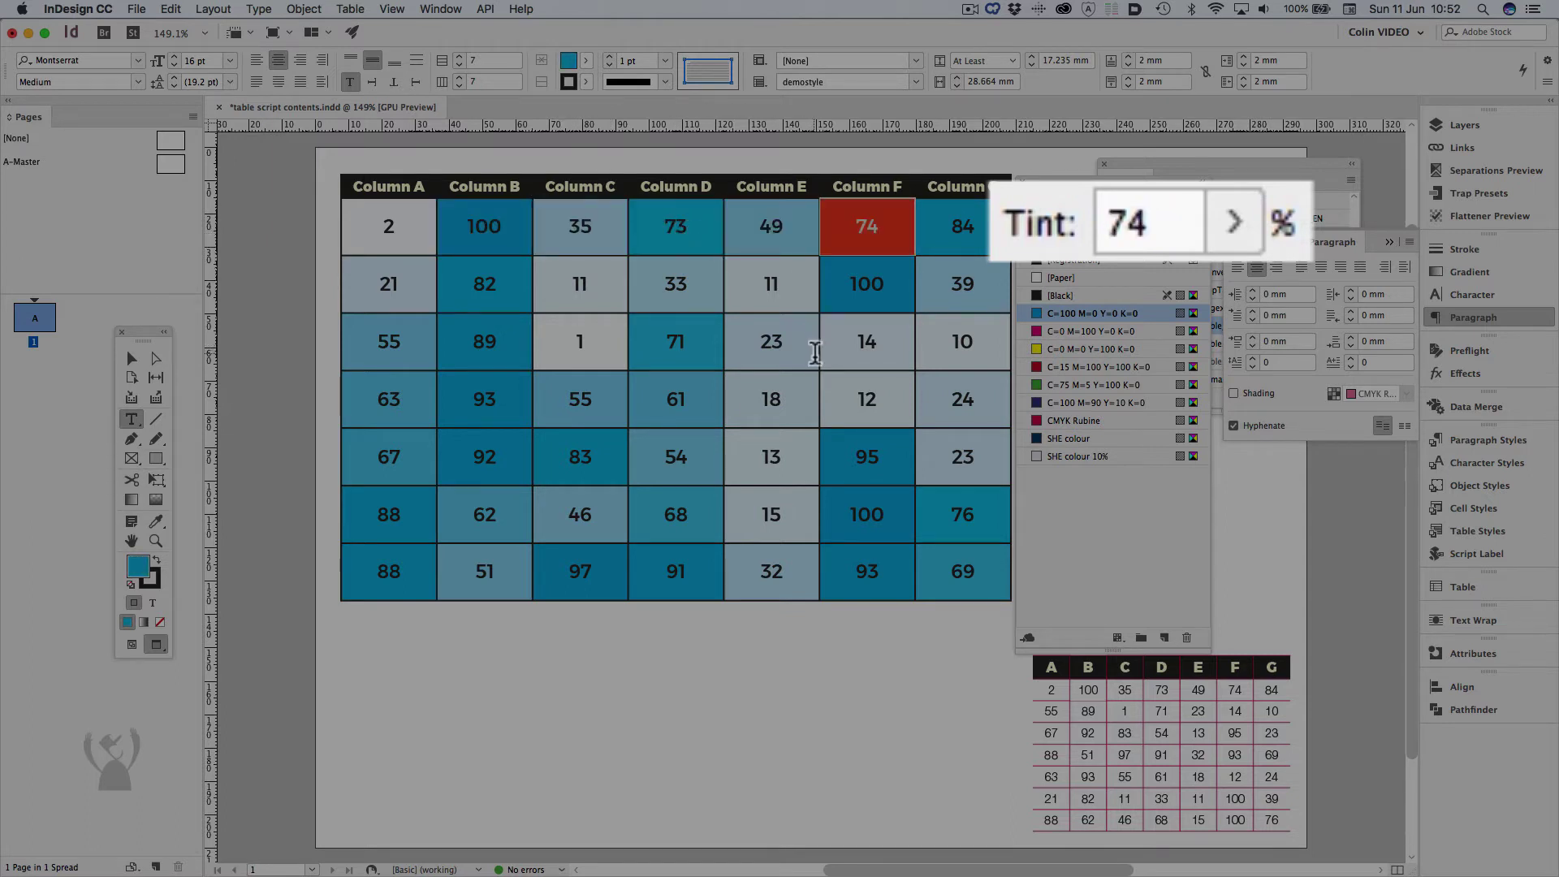
{"action": "key", "text": "Tab"}
{"action": "key", "text": "Tab"}
{"action": "key", "text": "Tab"}
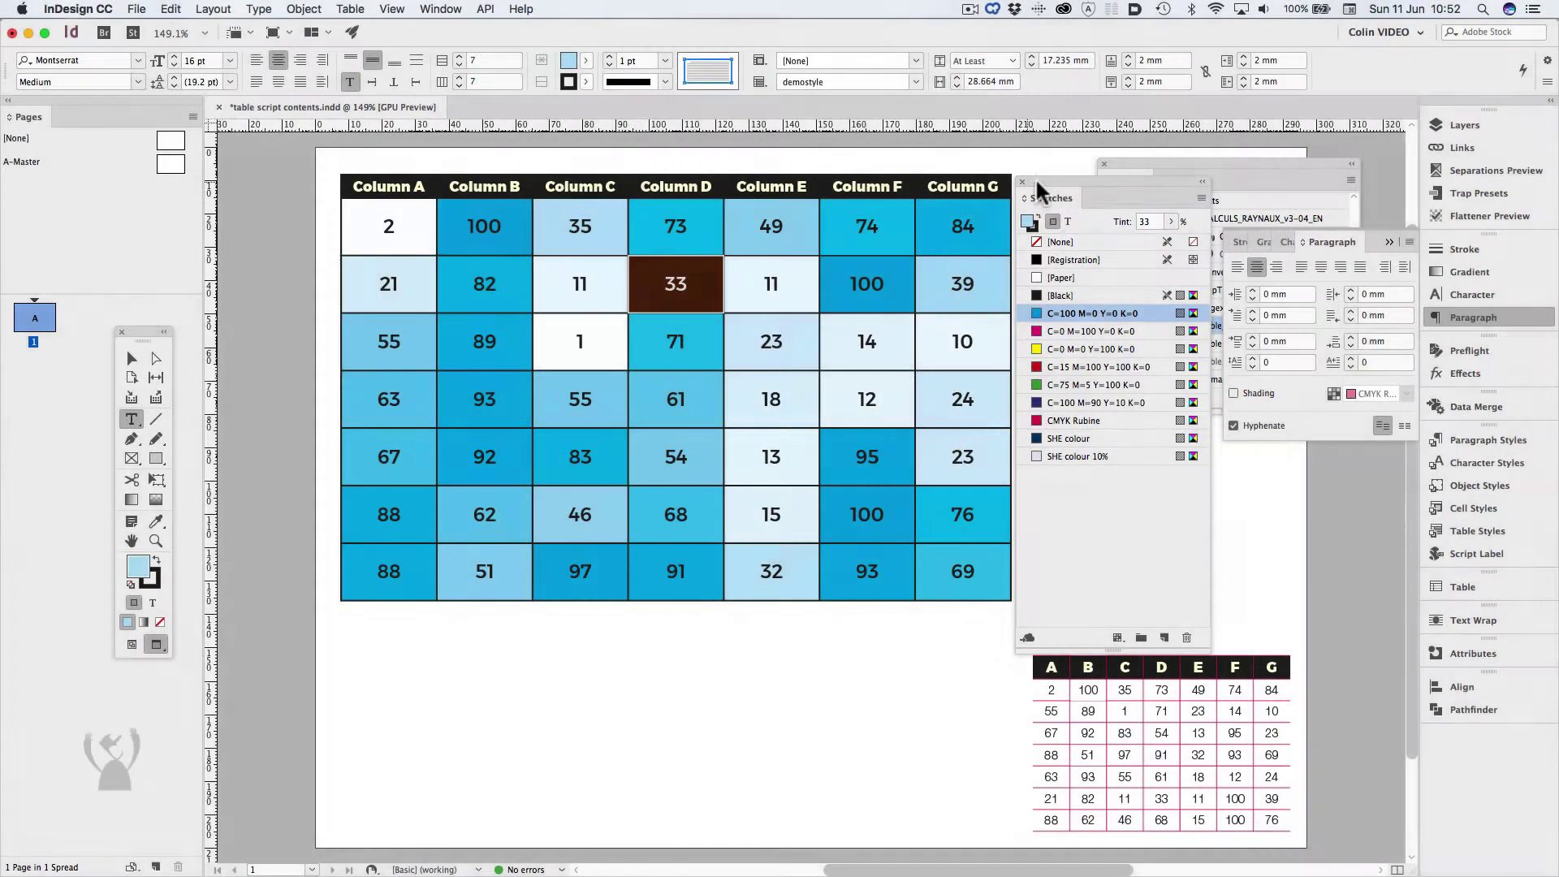
{"action": "left_click_drag", "start_coordinate": [1035, 177], "coordinate": [1489, 263]}
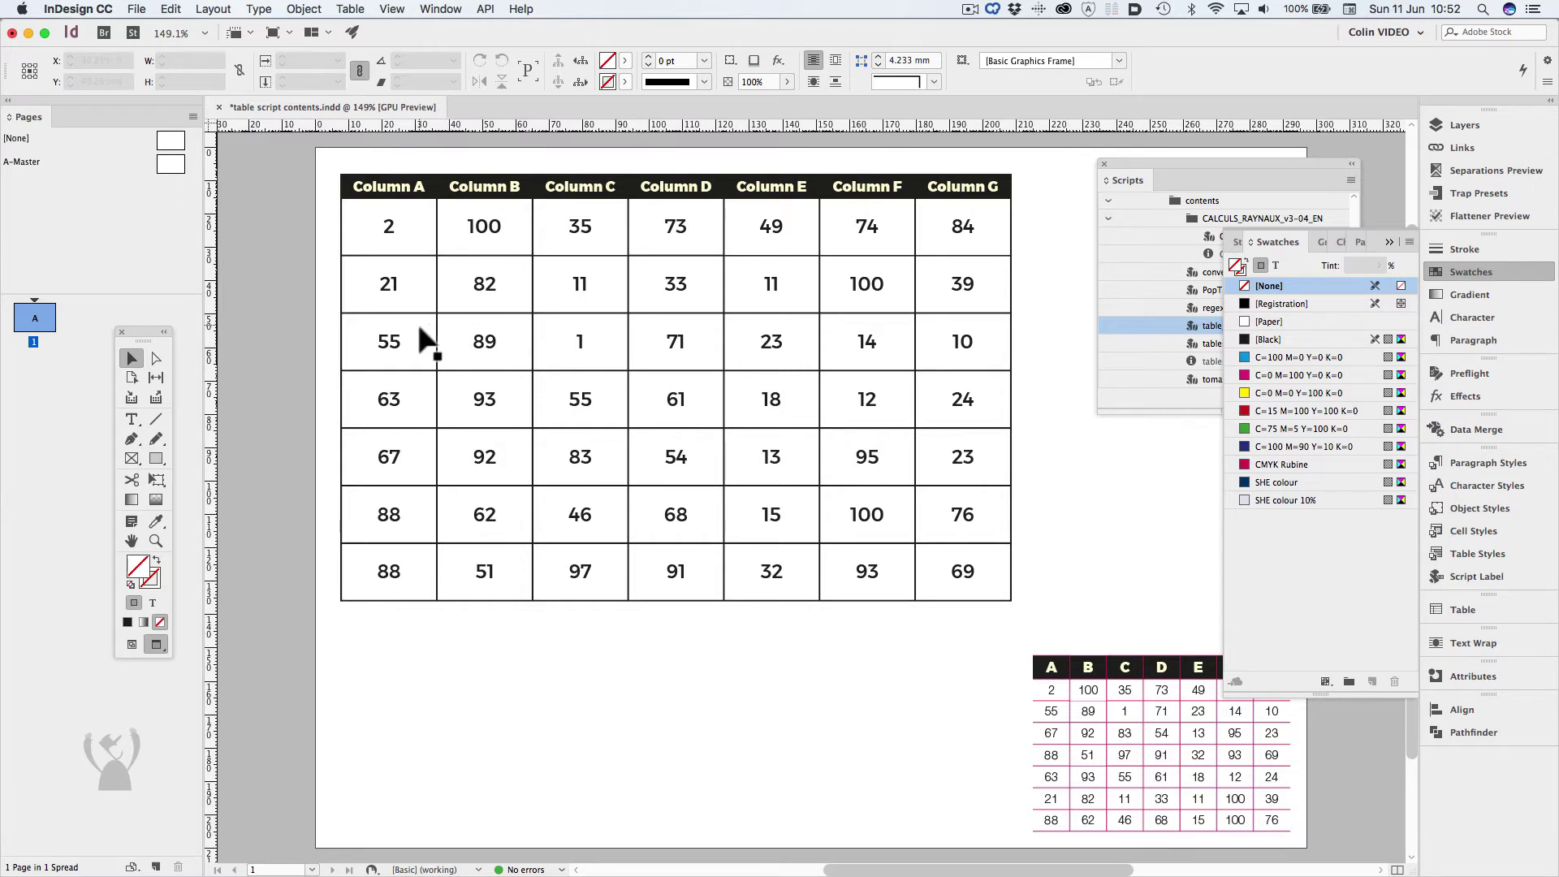
Select all the number cells and run the regex_cellstyle.jsx script
{"action": "double_click", "coordinate": [417, 223]}
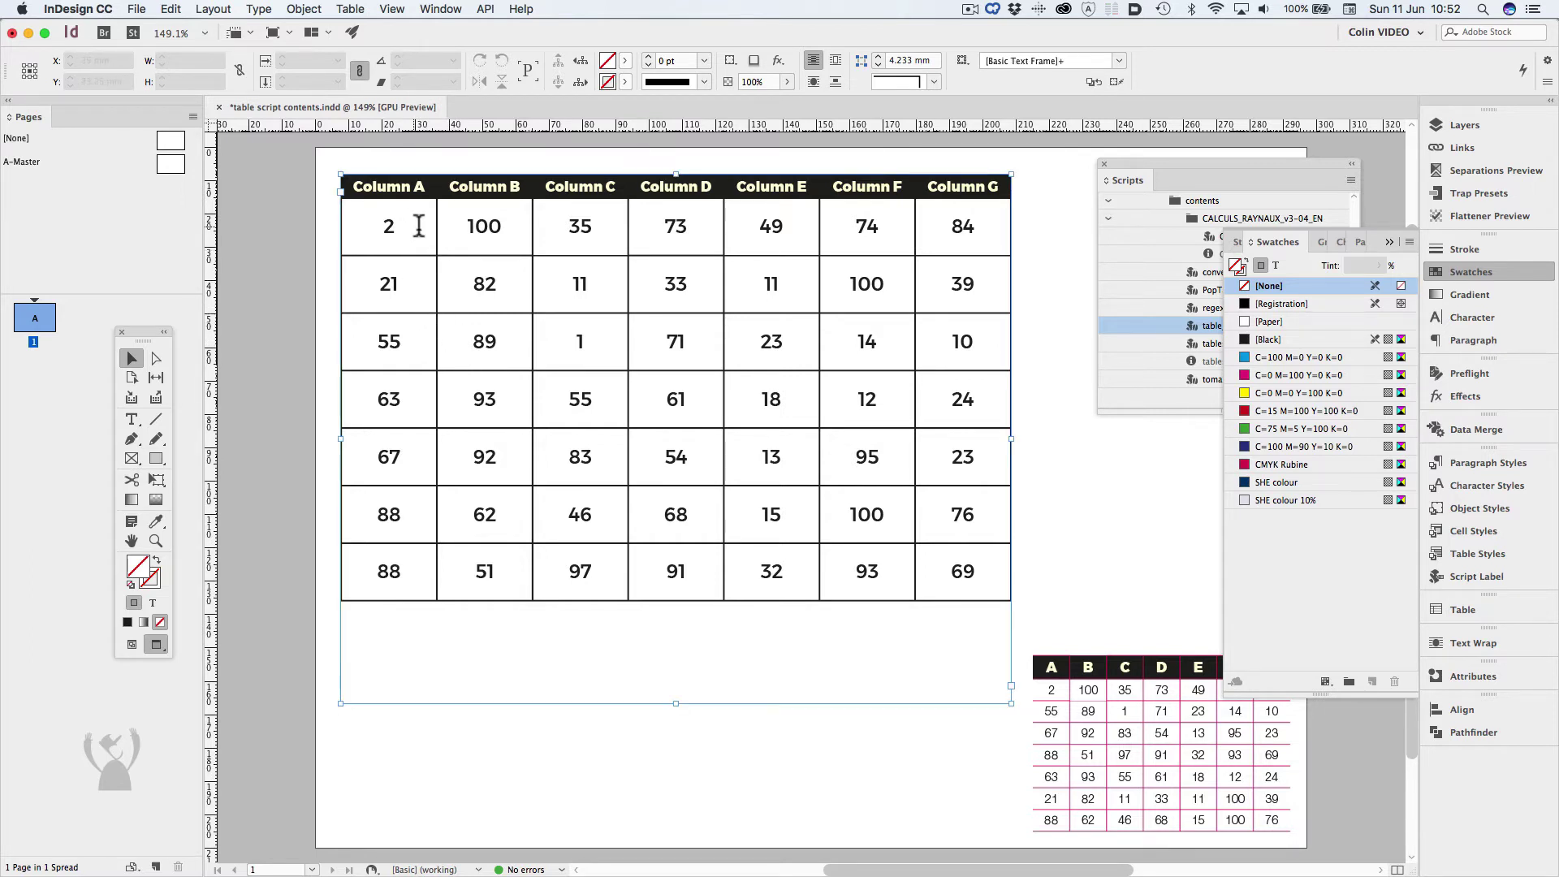
{"action": "left_click_drag", "start_coordinate": [984, 574], "coordinate": [418, 244]}
{"action": "left_click", "coordinate": [1260, 180]}
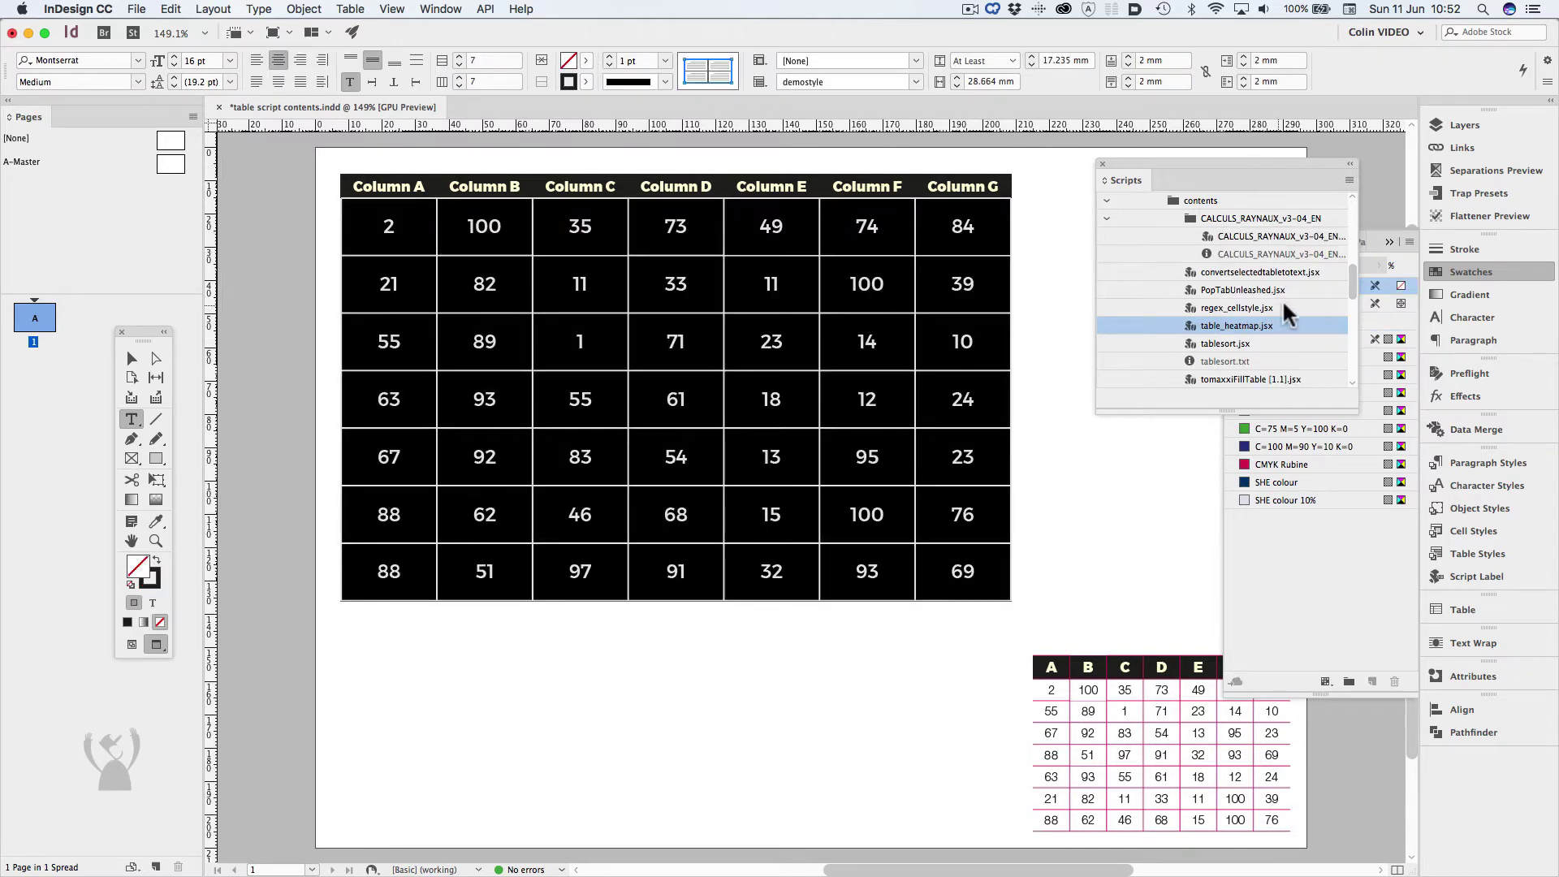
{"action": "right_click", "coordinate": [1284, 306]}
{"action": "left_click", "coordinate": [1302, 319]}
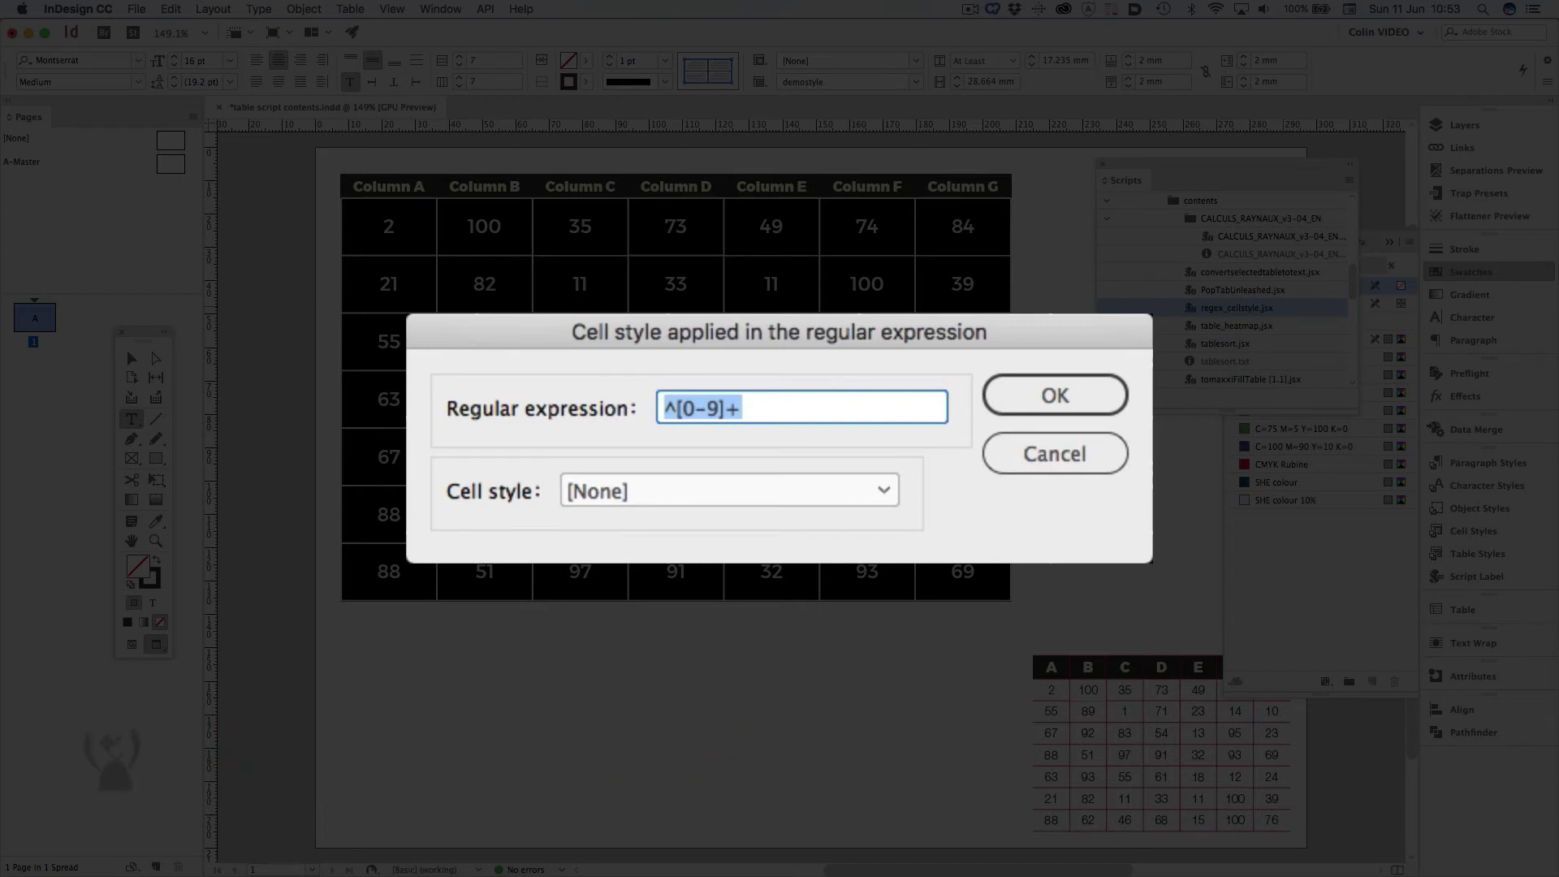
Apply the danger cell style to cells matching 8\d|9\d|100, confirming 15 cells styled
{"action": "type", "text": "8\\d|9\\d|100"}
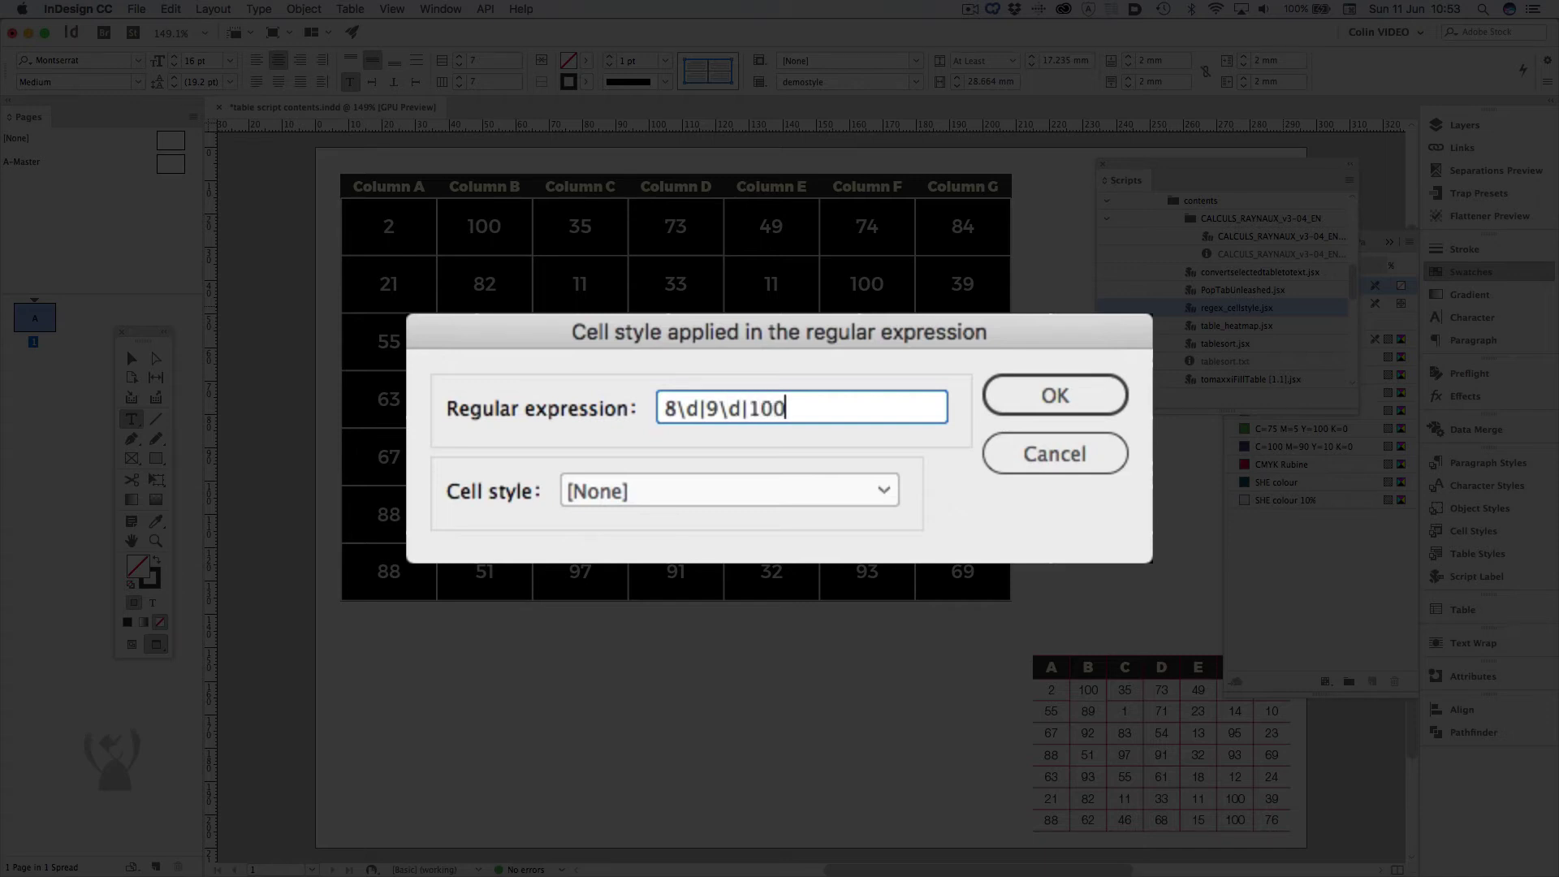
{"action": "left_click", "coordinate": [729, 491]}
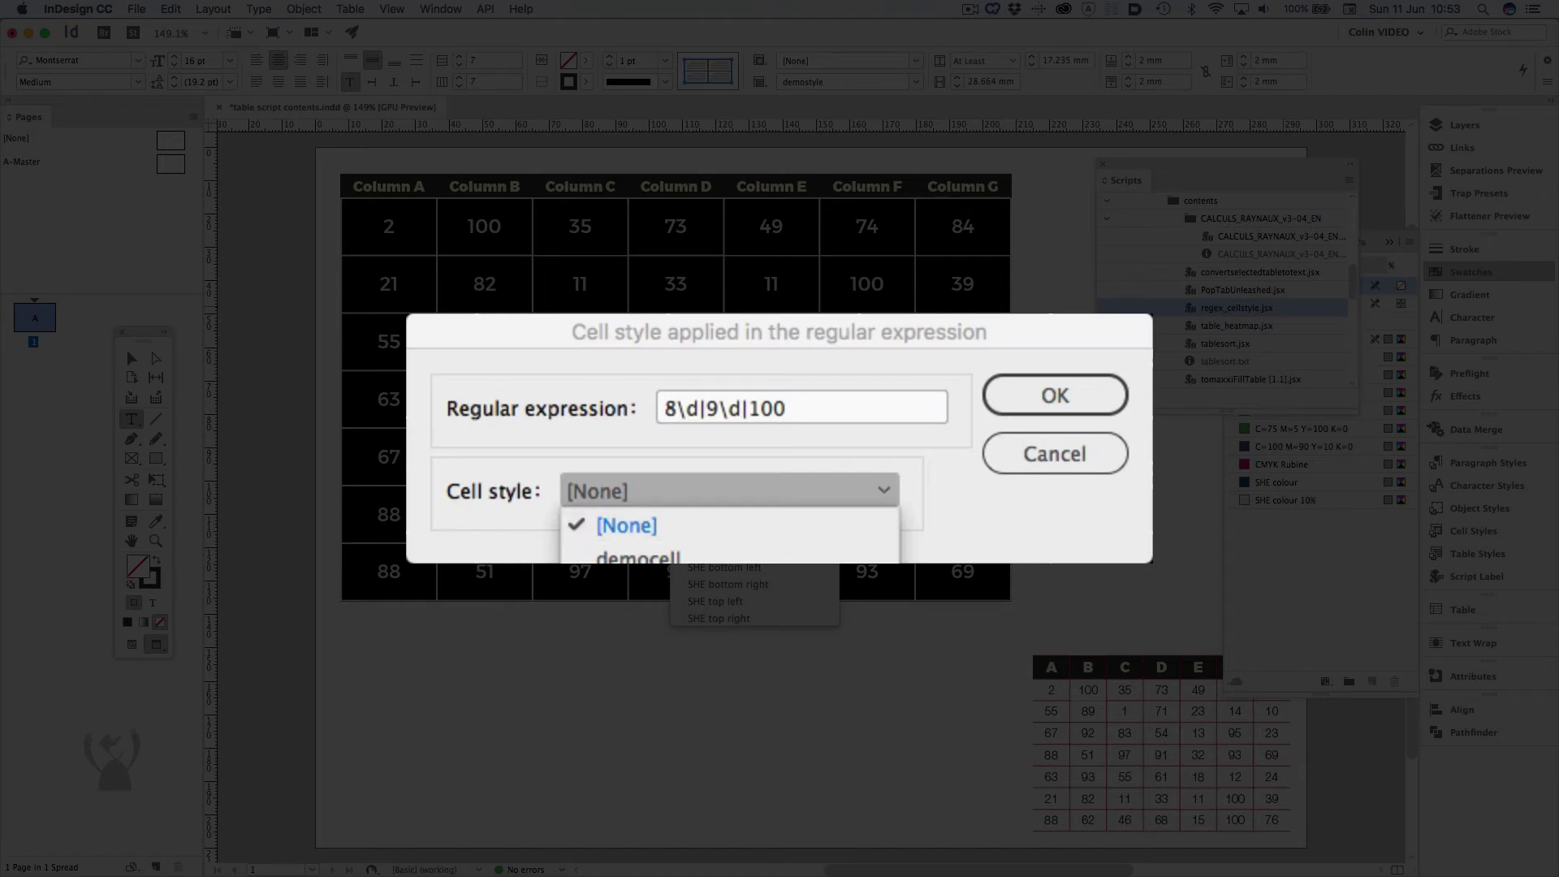
{"action": "key", "text": "Down"}
{"action": "key", "text": "Return"}
{"action": "key", "text": "Return"}
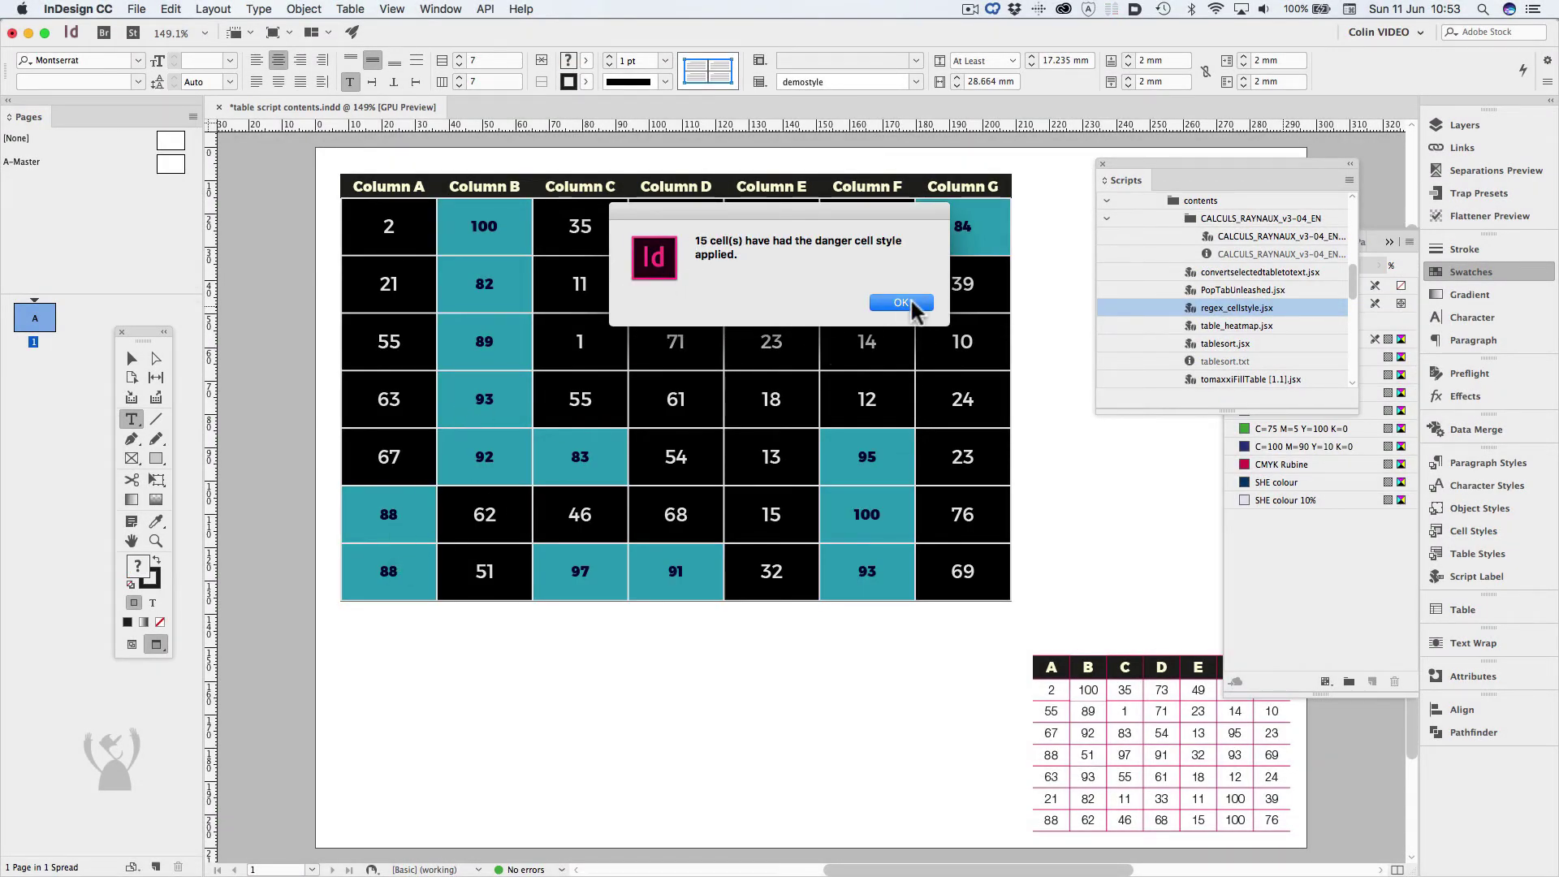
{"action": "left_click", "coordinate": [902, 303]}
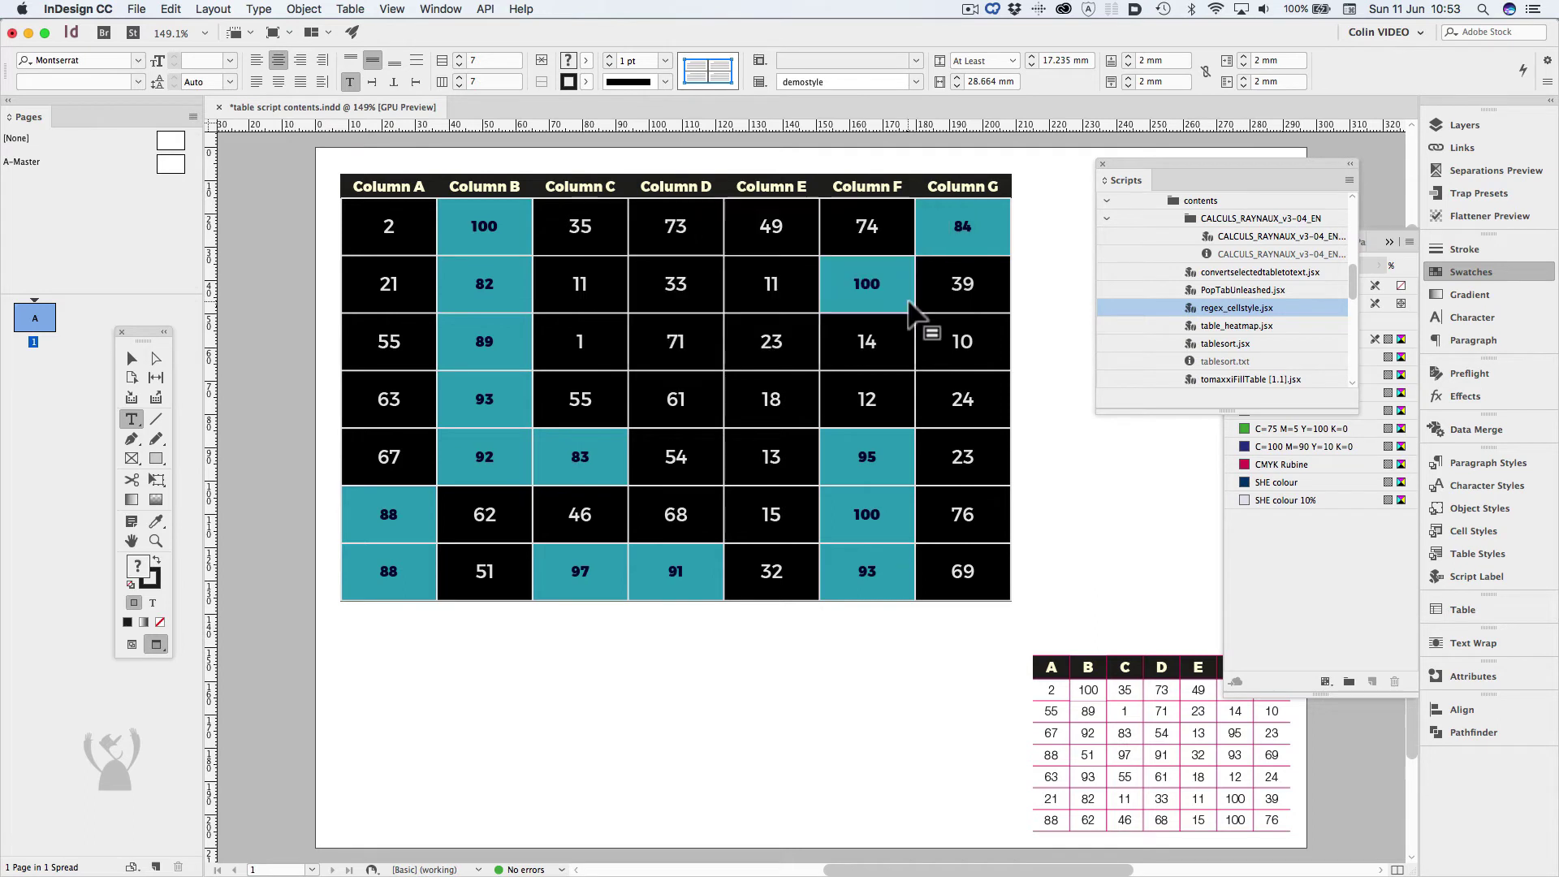
Deselect the table to reveal the 15 red cells, and check the danger style in Cell Styles
{"action": "left_click", "coordinate": [970, 286]}
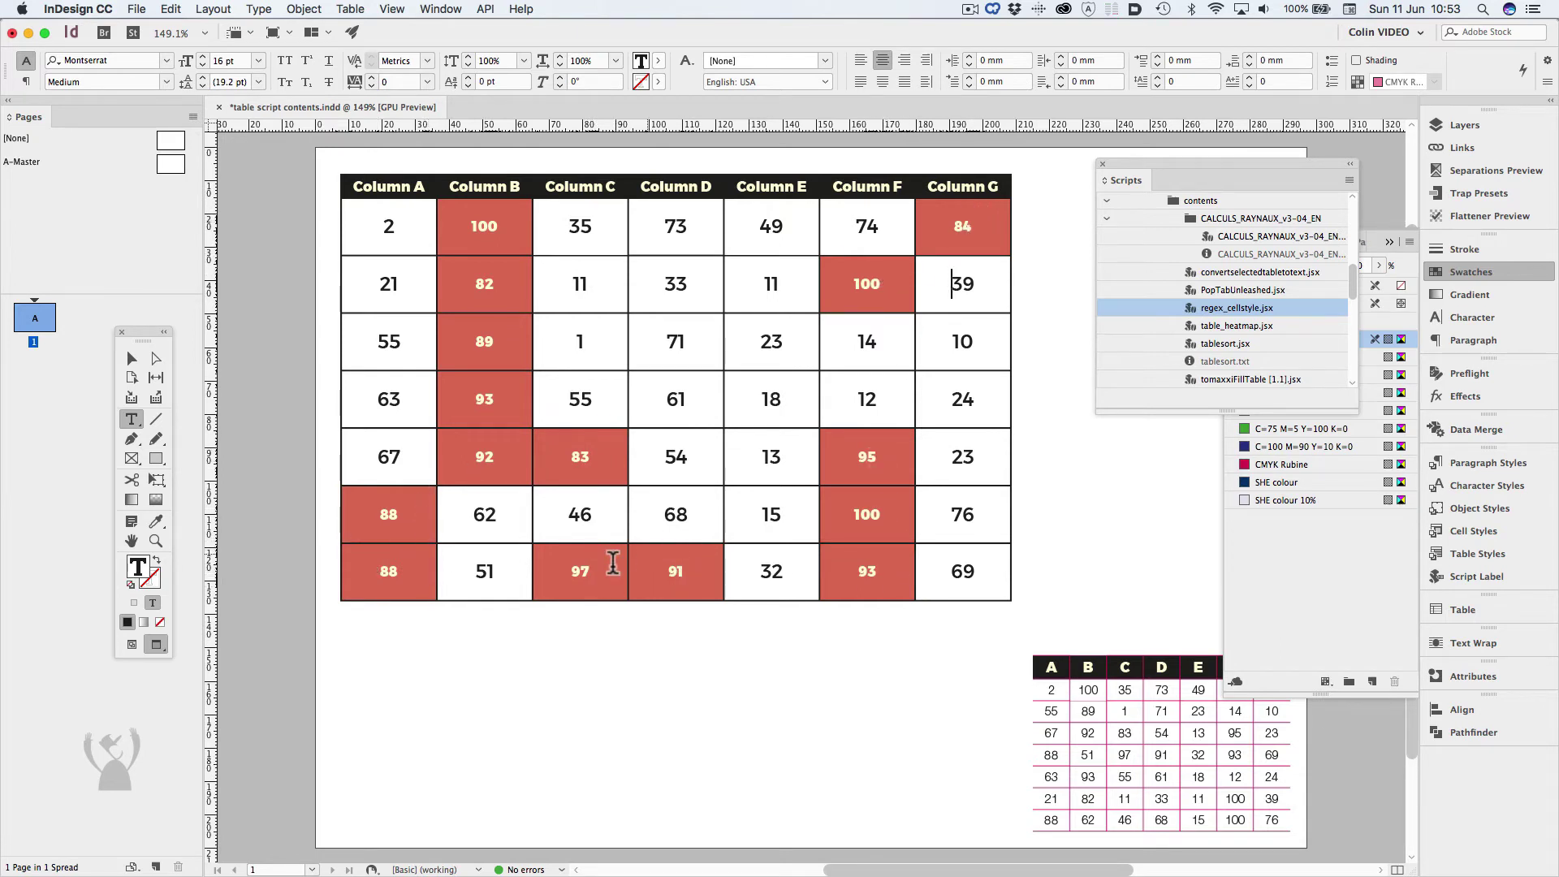
{"action": "left_click", "coordinate": [1411, 392]}
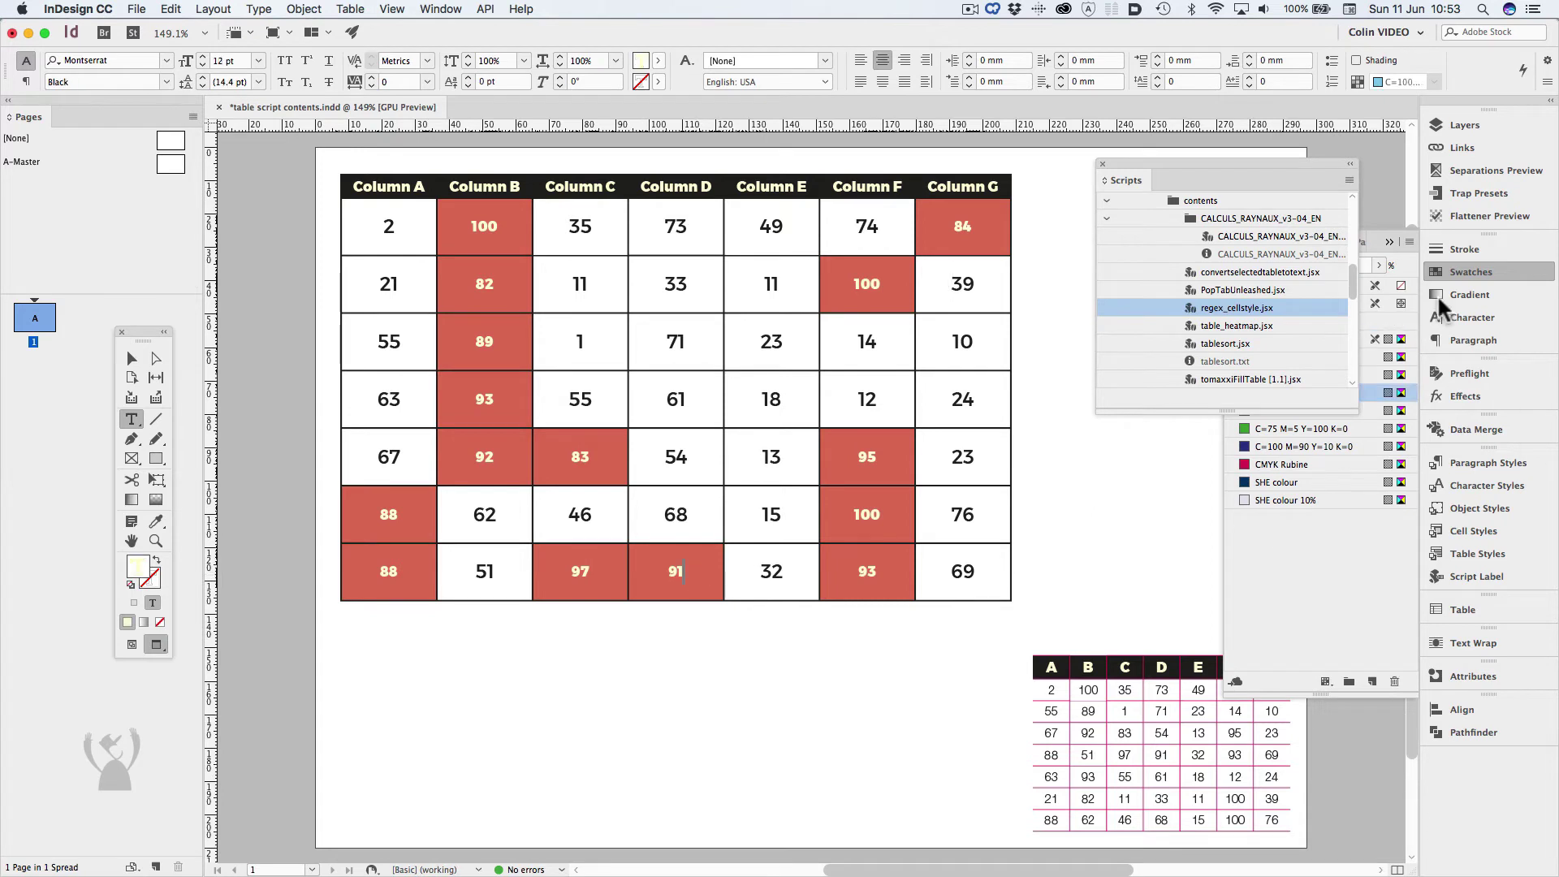
{"action": "left_click", "coordinate": [1471, 271]}
{"action": "left_click", "coordinate": [1473, 531]}
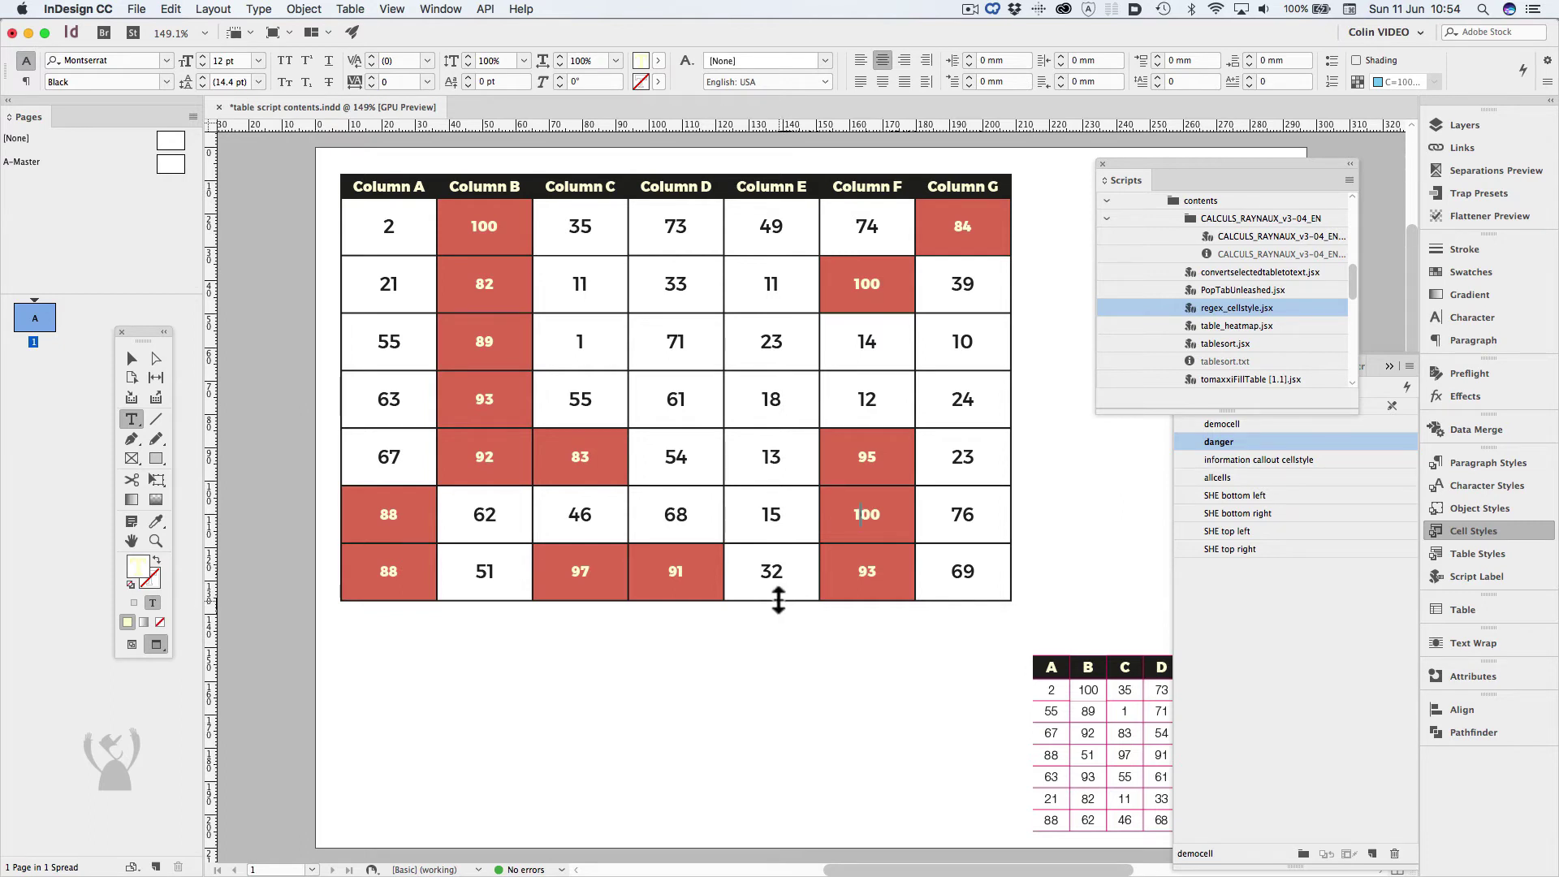
{"action": "left_click", "coordinate": [1390, 367]}
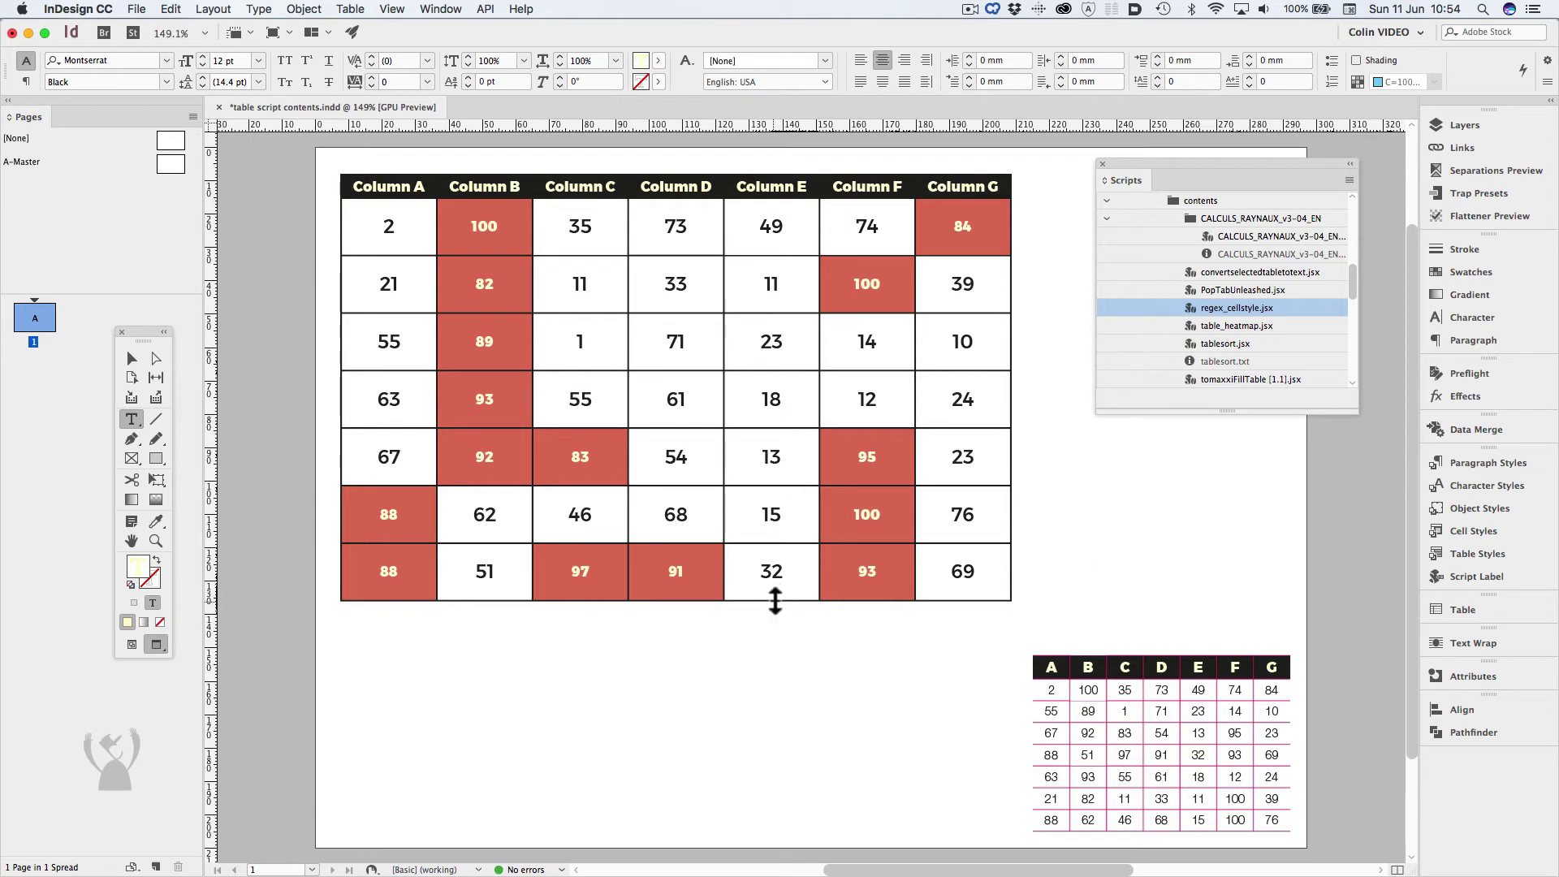
Add a new bottom row to the table and give its cells the [None] cell style
{"action": "left_click_drag", "start_coordinate": [780, 598], "coordinate": [784, 653]}
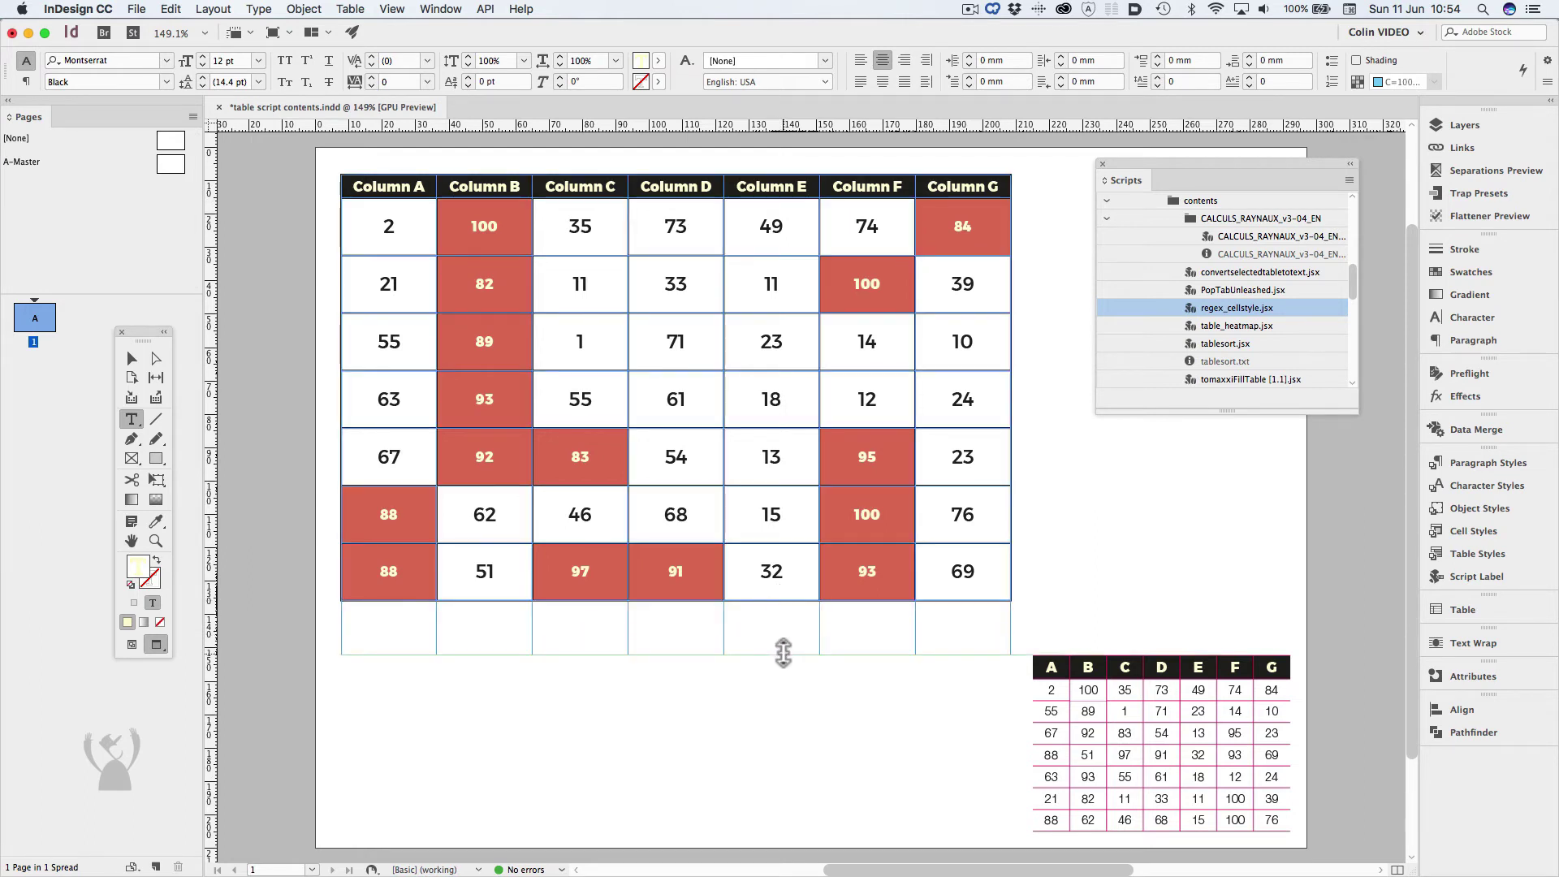
{"action": "left_click_drag", "start_coordinate": [783, 654], "coordinate": [785, 655]}
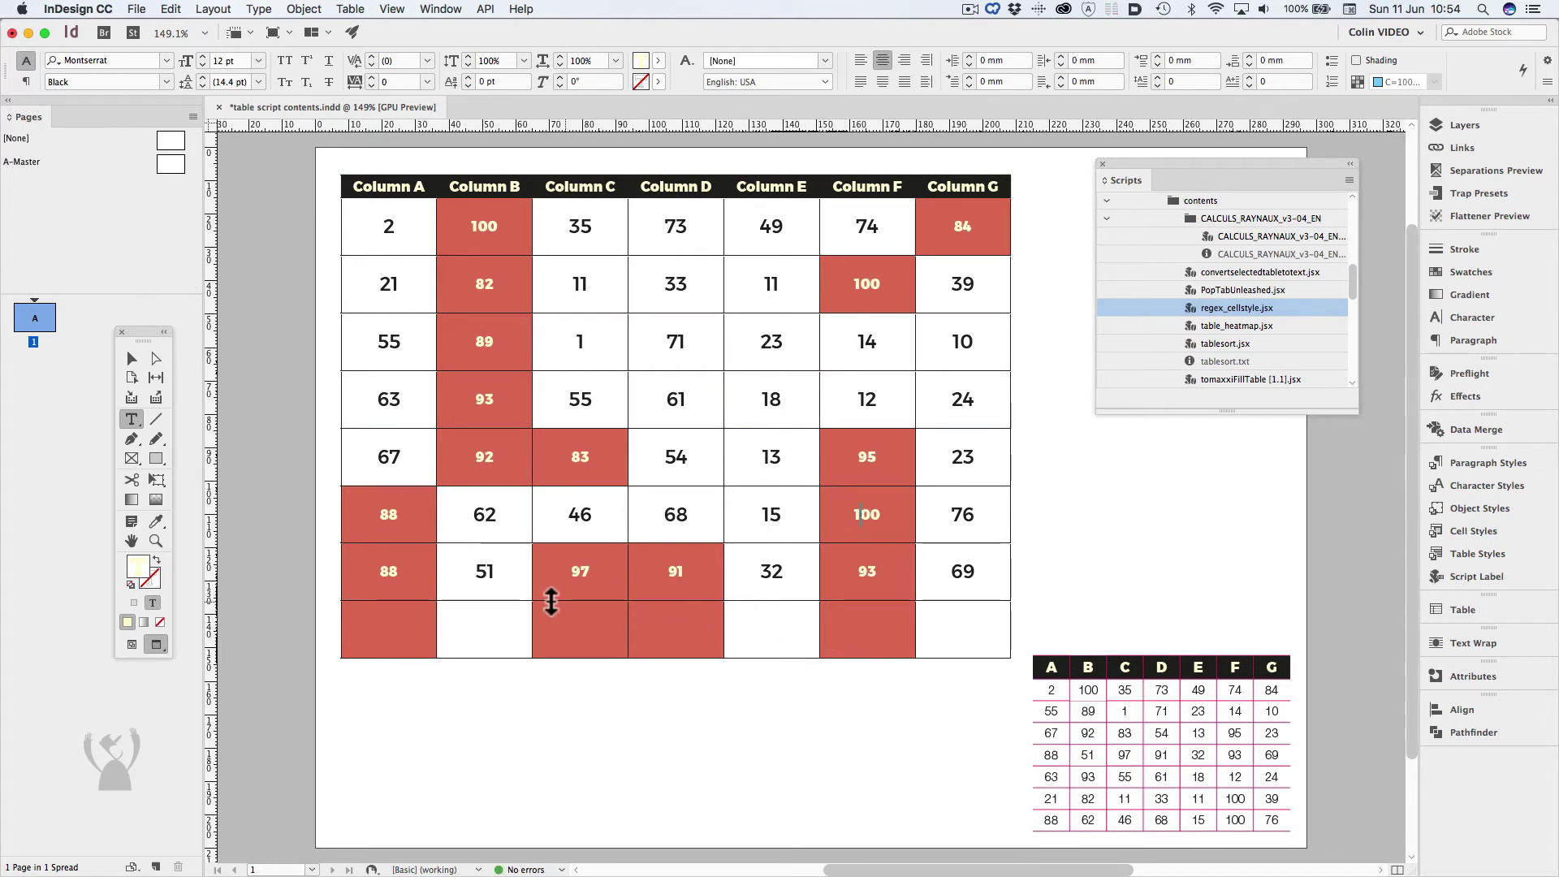
{"action": "left_click_drag", "start_coordinate": [387, 630], "coordinate": [947, 630]}
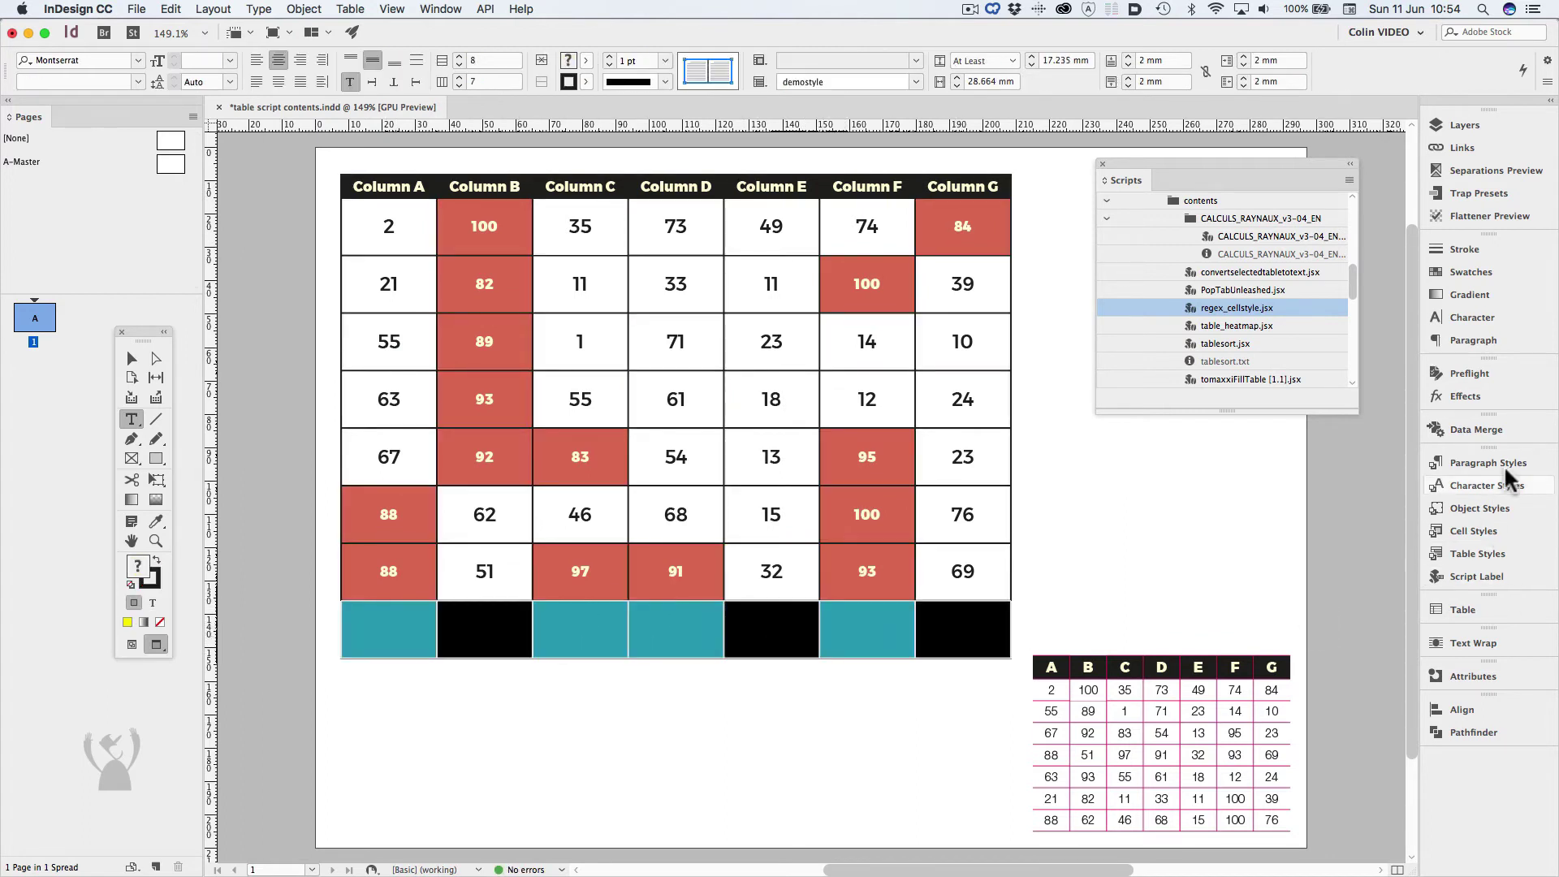
{"action": "left_click", "coordinate": [1471, 530]}
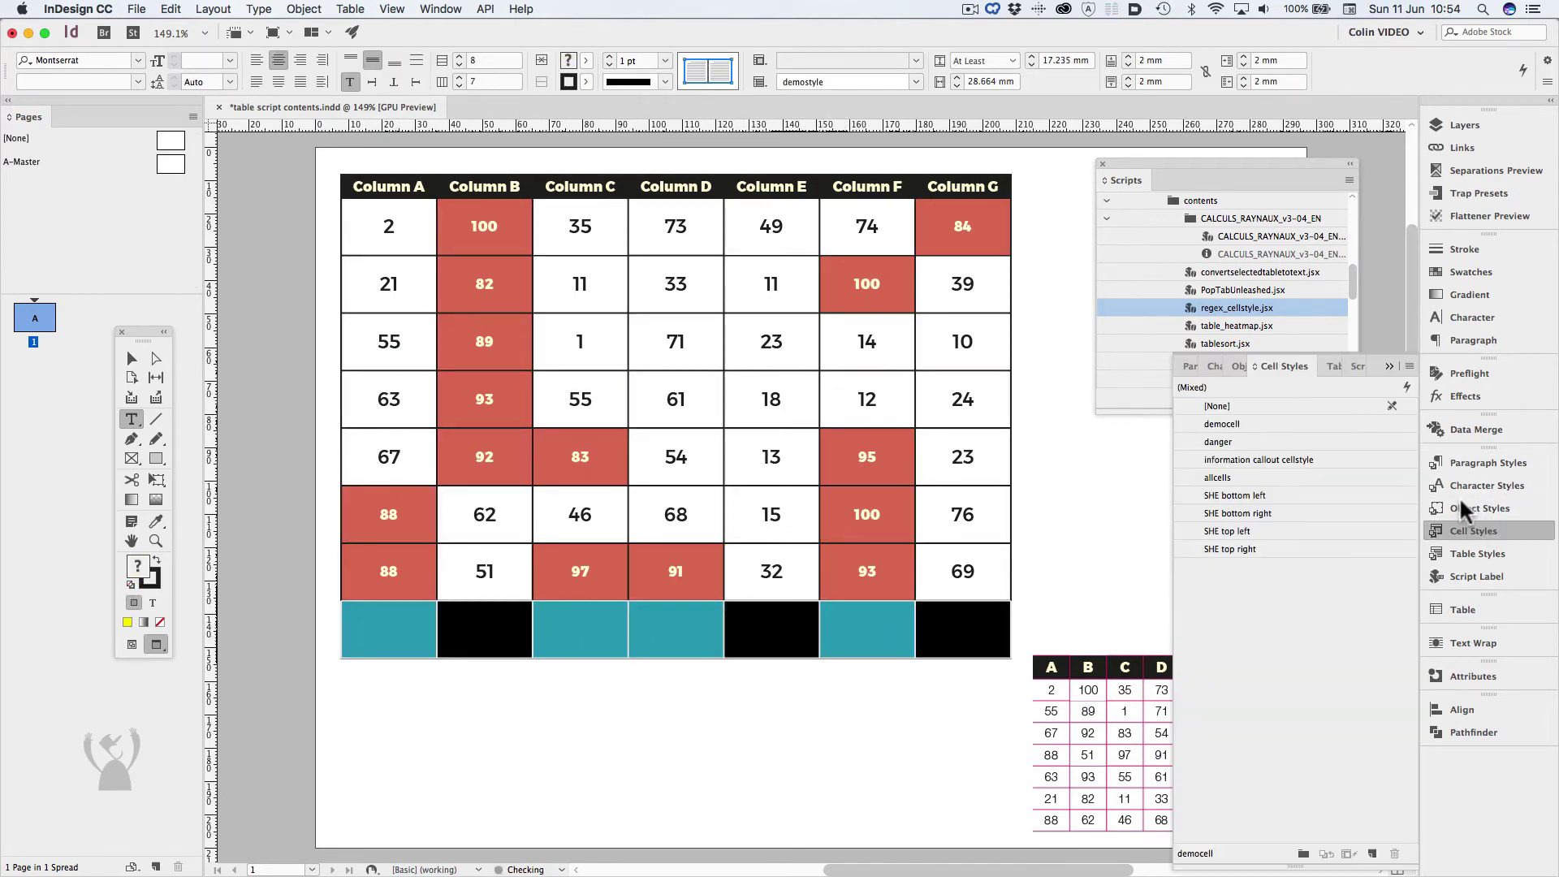
{"action": "left_click", "coordinate": [1291, 406]}
{"action": "left_click", "coordinate": [1389, 366]}
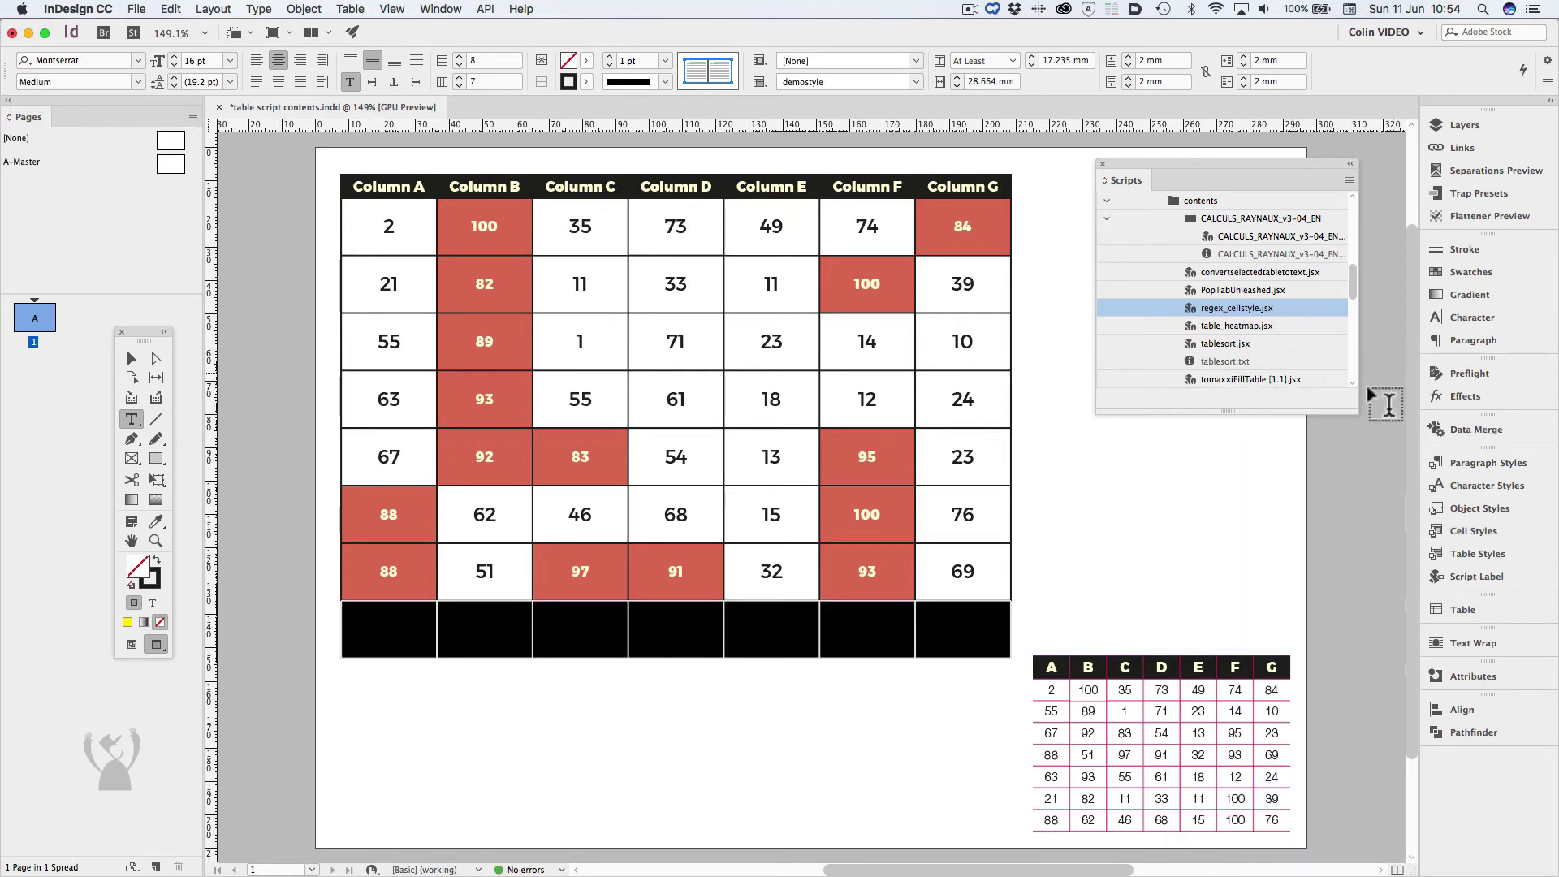
{"action": "left_click", "coordinate": [382, 630]}
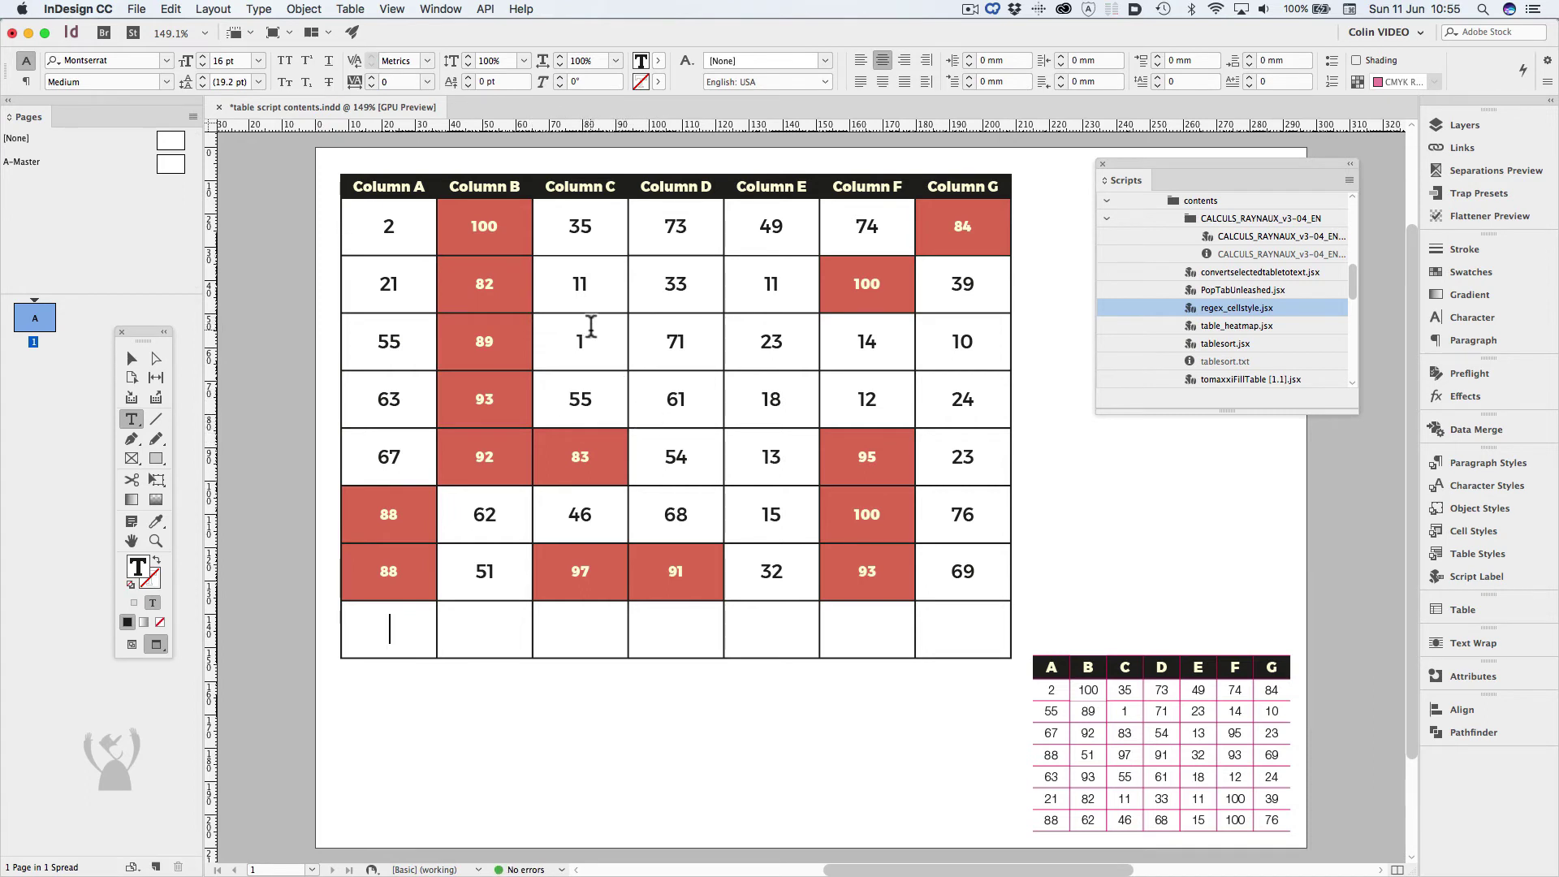
Sum the selected Column A cells with CALCULS_RAYNAUX Addition, giving 384, then undo the total
{"action": "left_click_drag", "start_coordinate": [398, 244], "coordinate": [460, 623]}
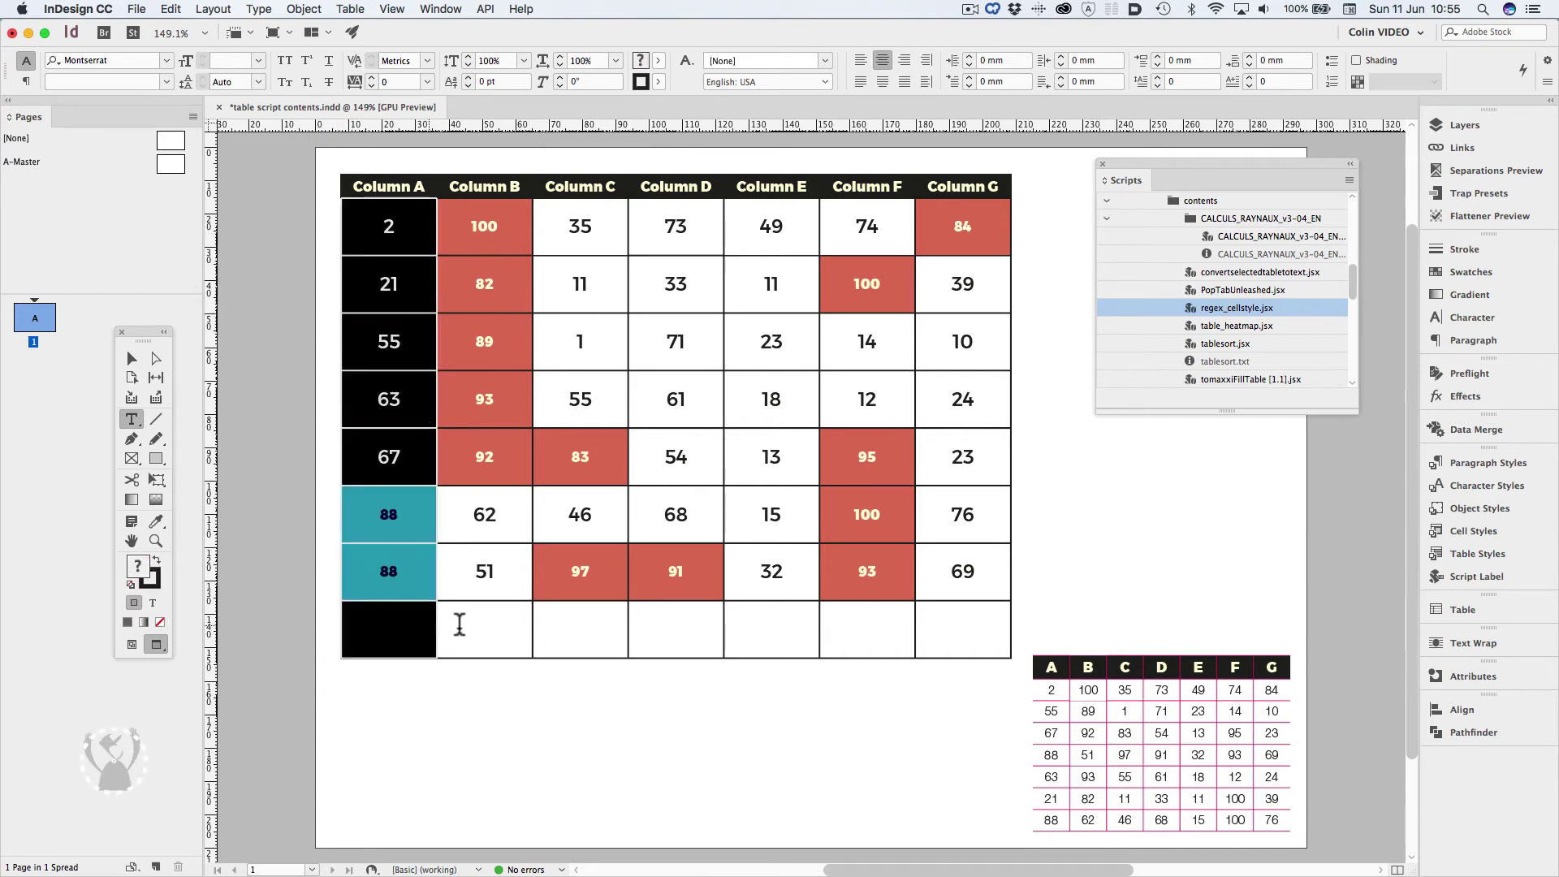
{"action": "right_click", "coordinate": [1260, 231]}
{"action": "left_click", "coordinate": [1289, 246]}
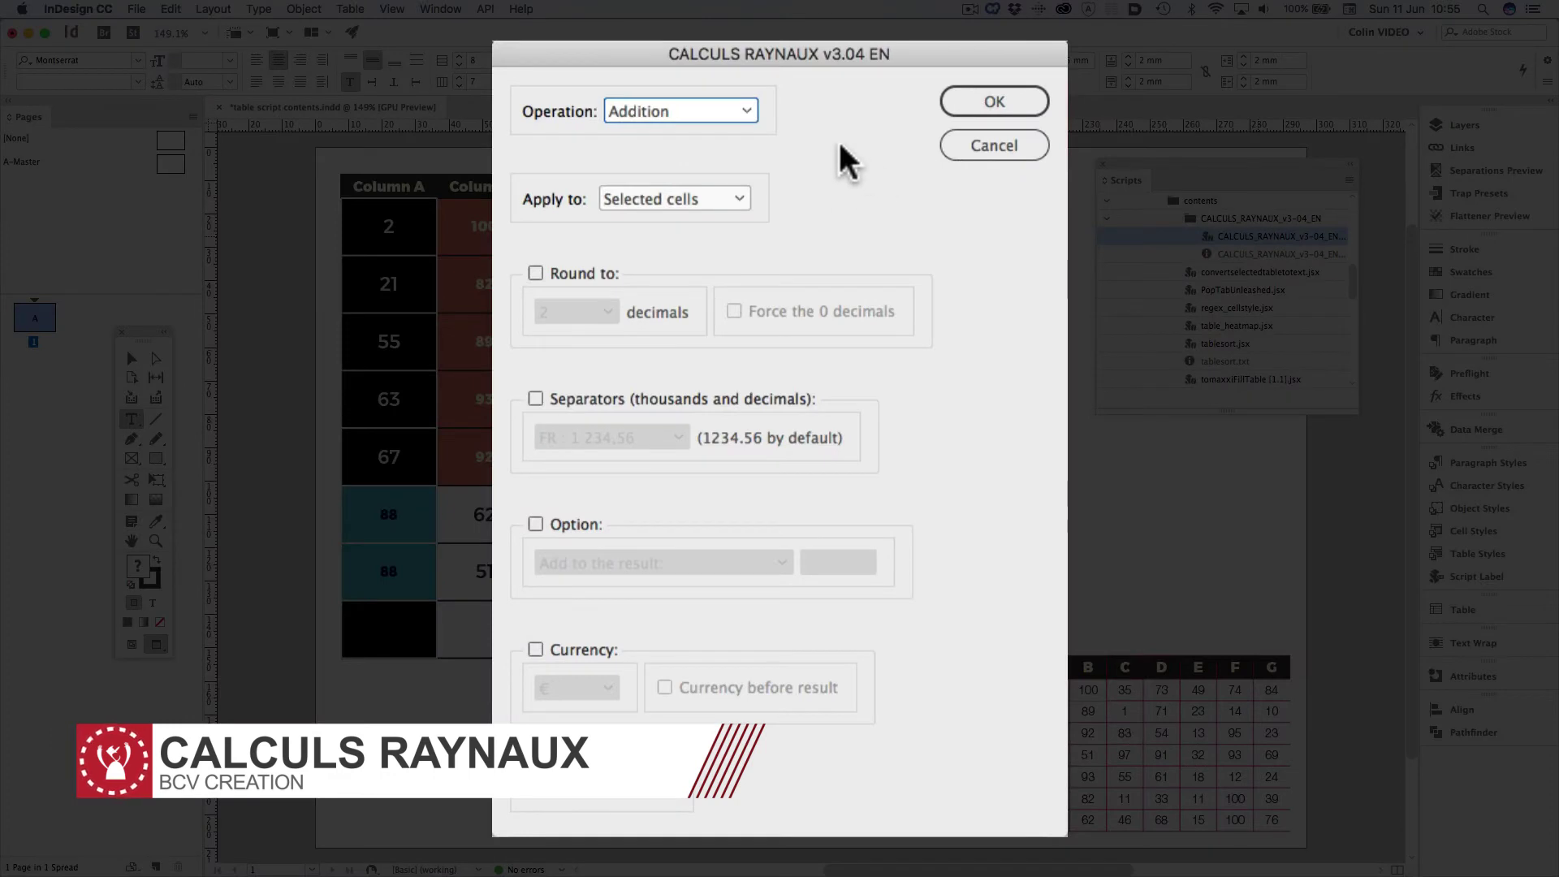
{"action": "left_click", "coordinate": [738, 102]}
{"action": "left_click", "coordinate": [774, 67]}
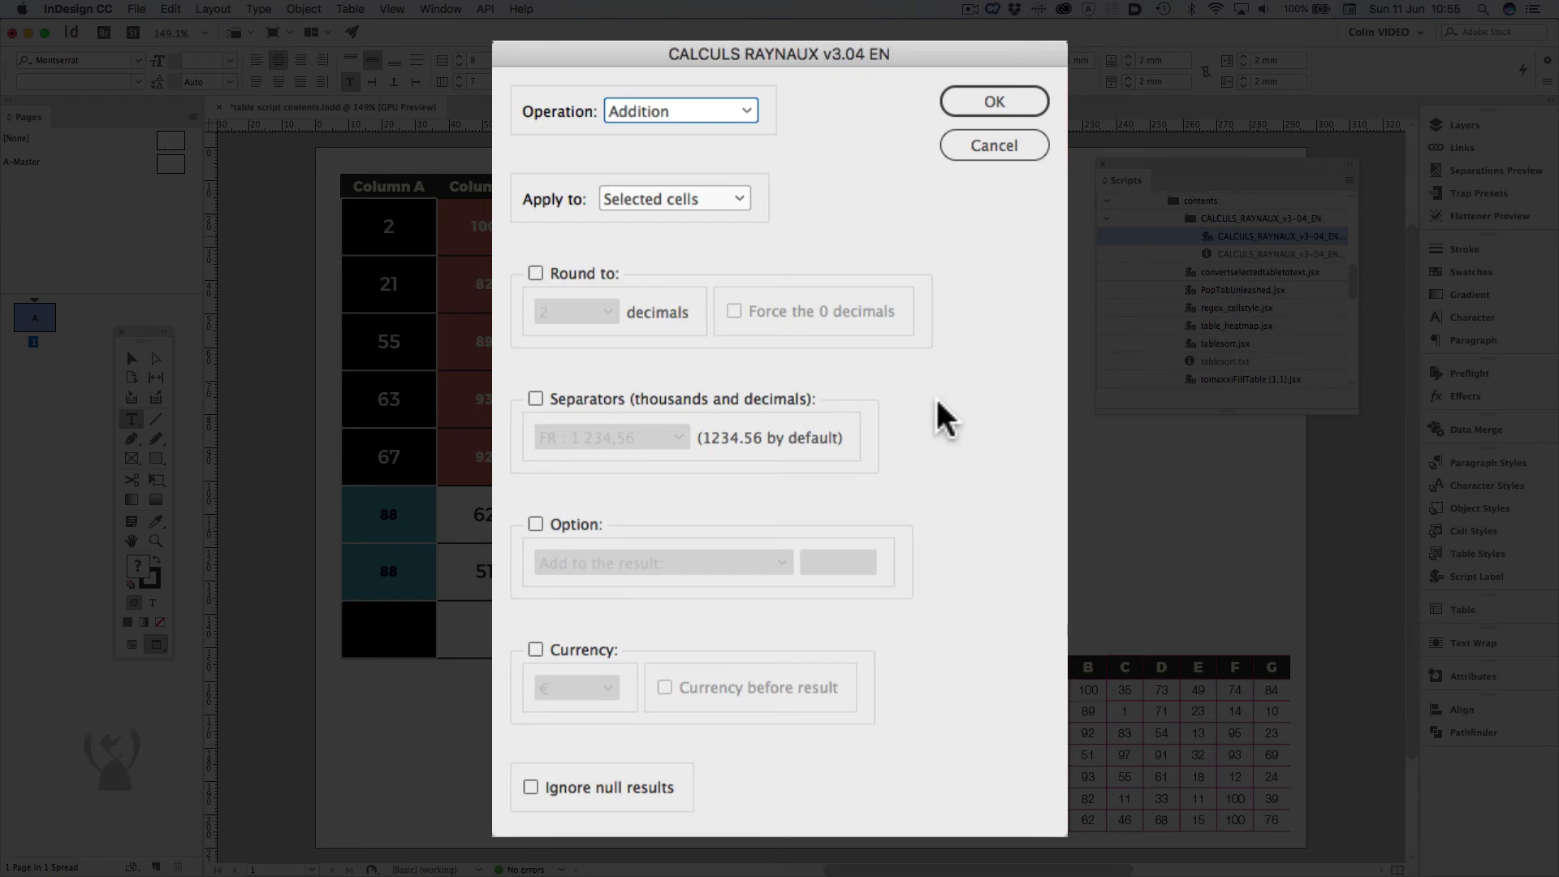
{"action": "left_click", "coordinate": [1024, 105]}
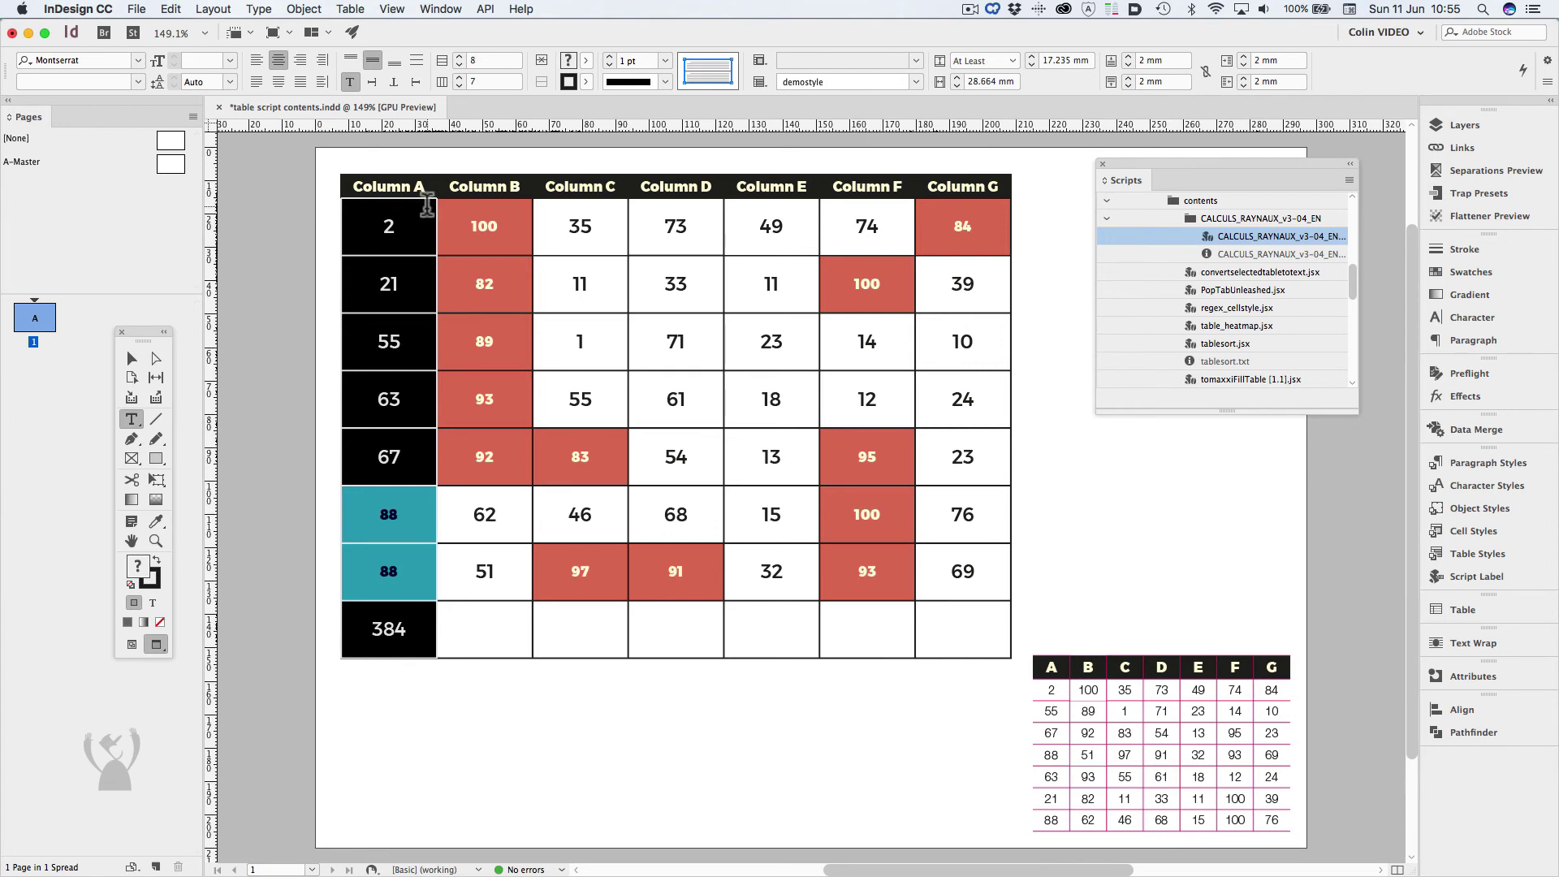
{"action": "key", "text": "super+z"}
Rerun CALCULS_RAYNAUX on Column A including its header, then undo the 'Impossible!' result and earlier change
{"action": "left_click", "coordinate": [398, 166]}
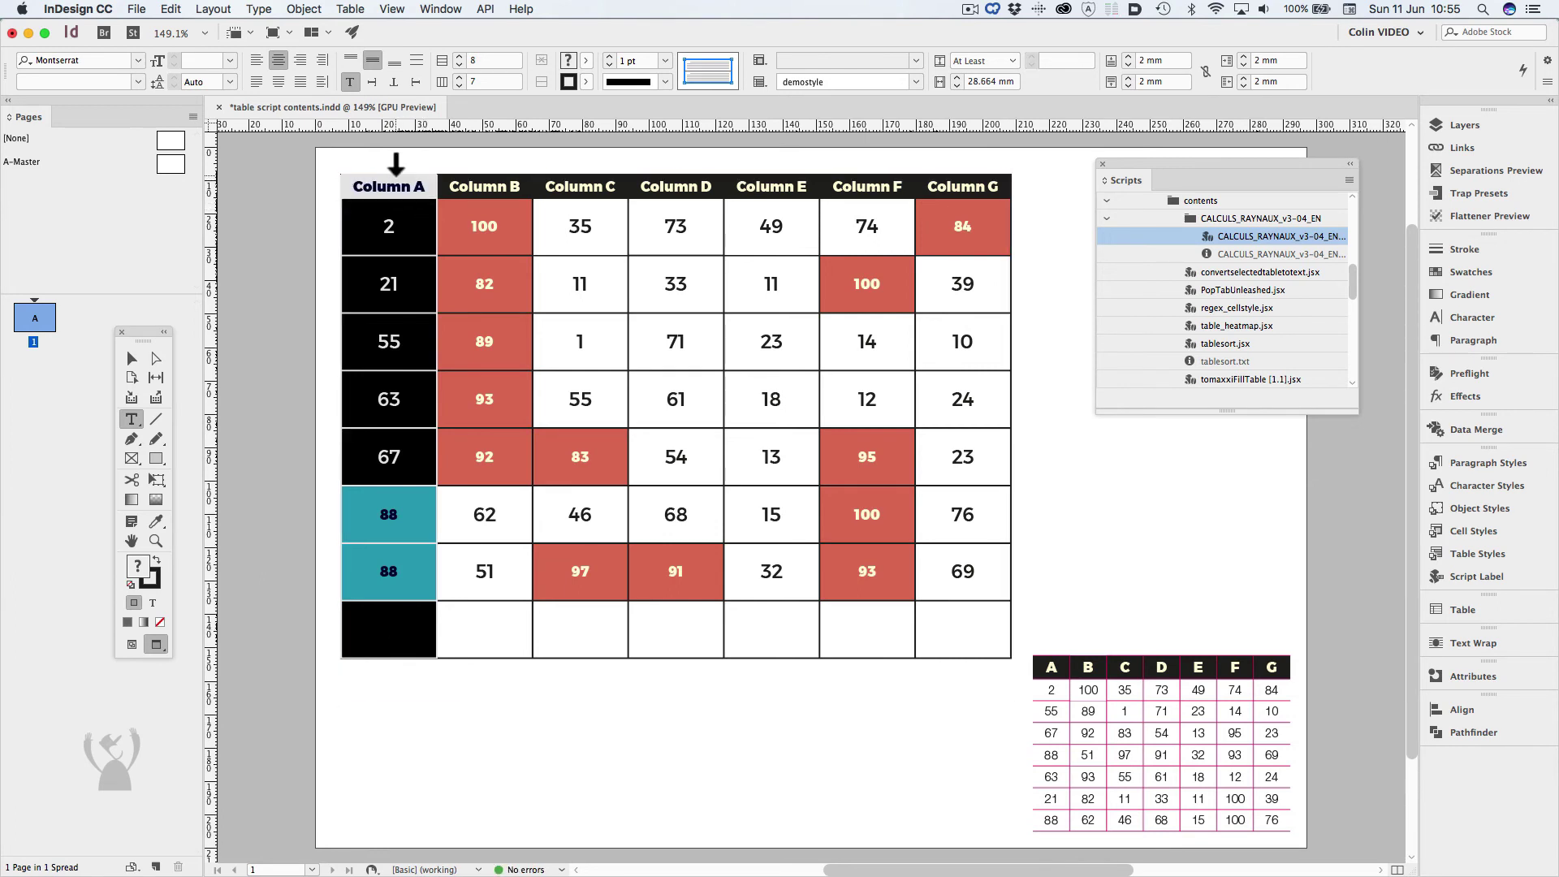
{"action": "double_click", "coordinate": [1254, 236]}
{"action": "left_click", "coordinate": [923, 213]}
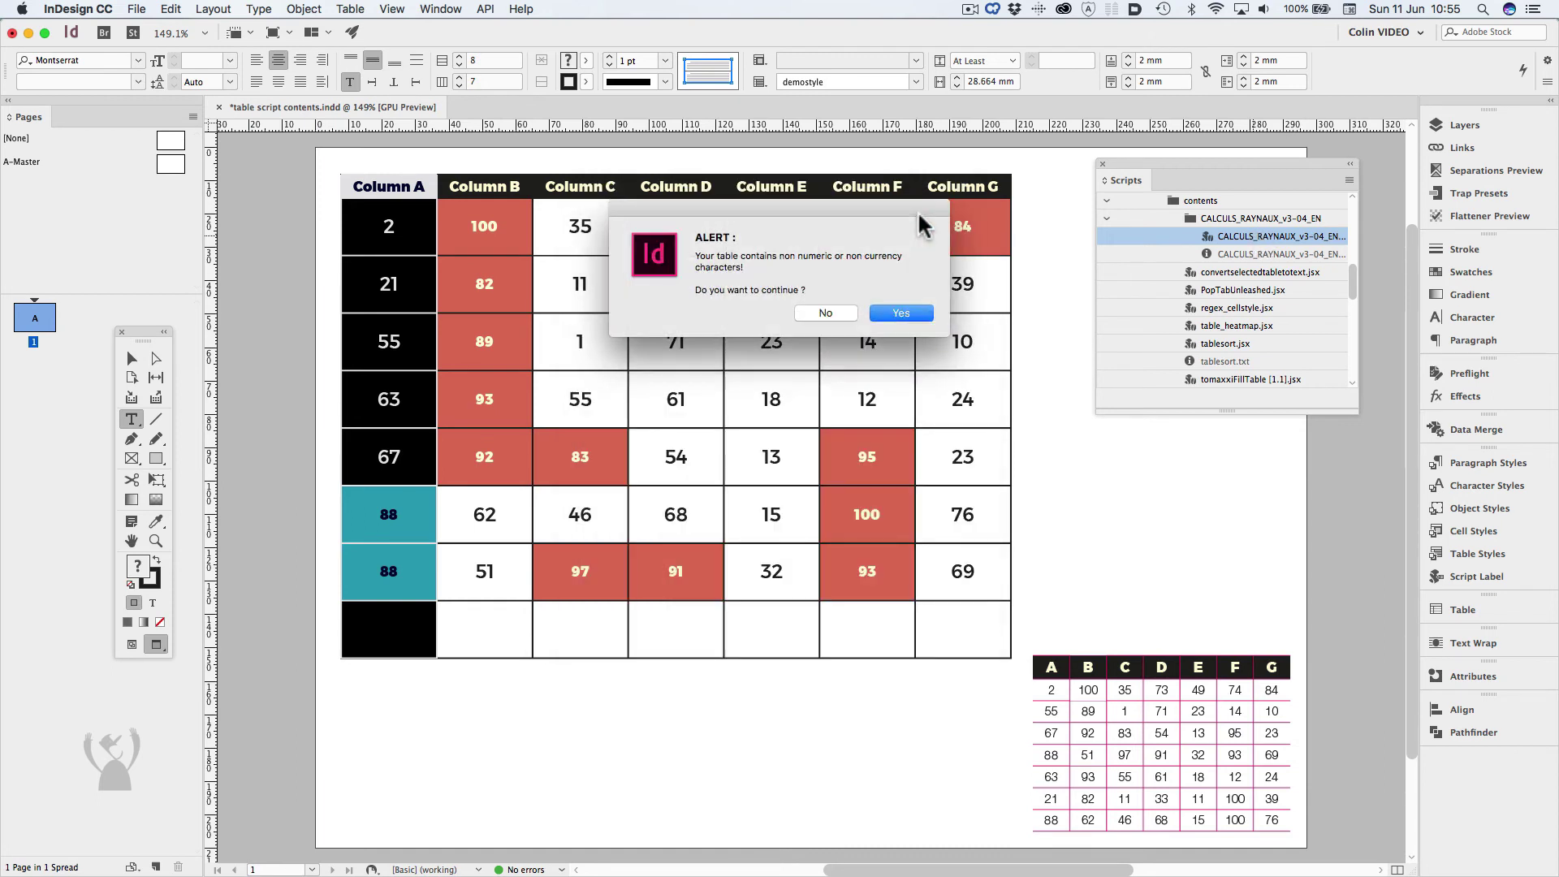
{"action": "left_click", "coordinate": [901, 314]}
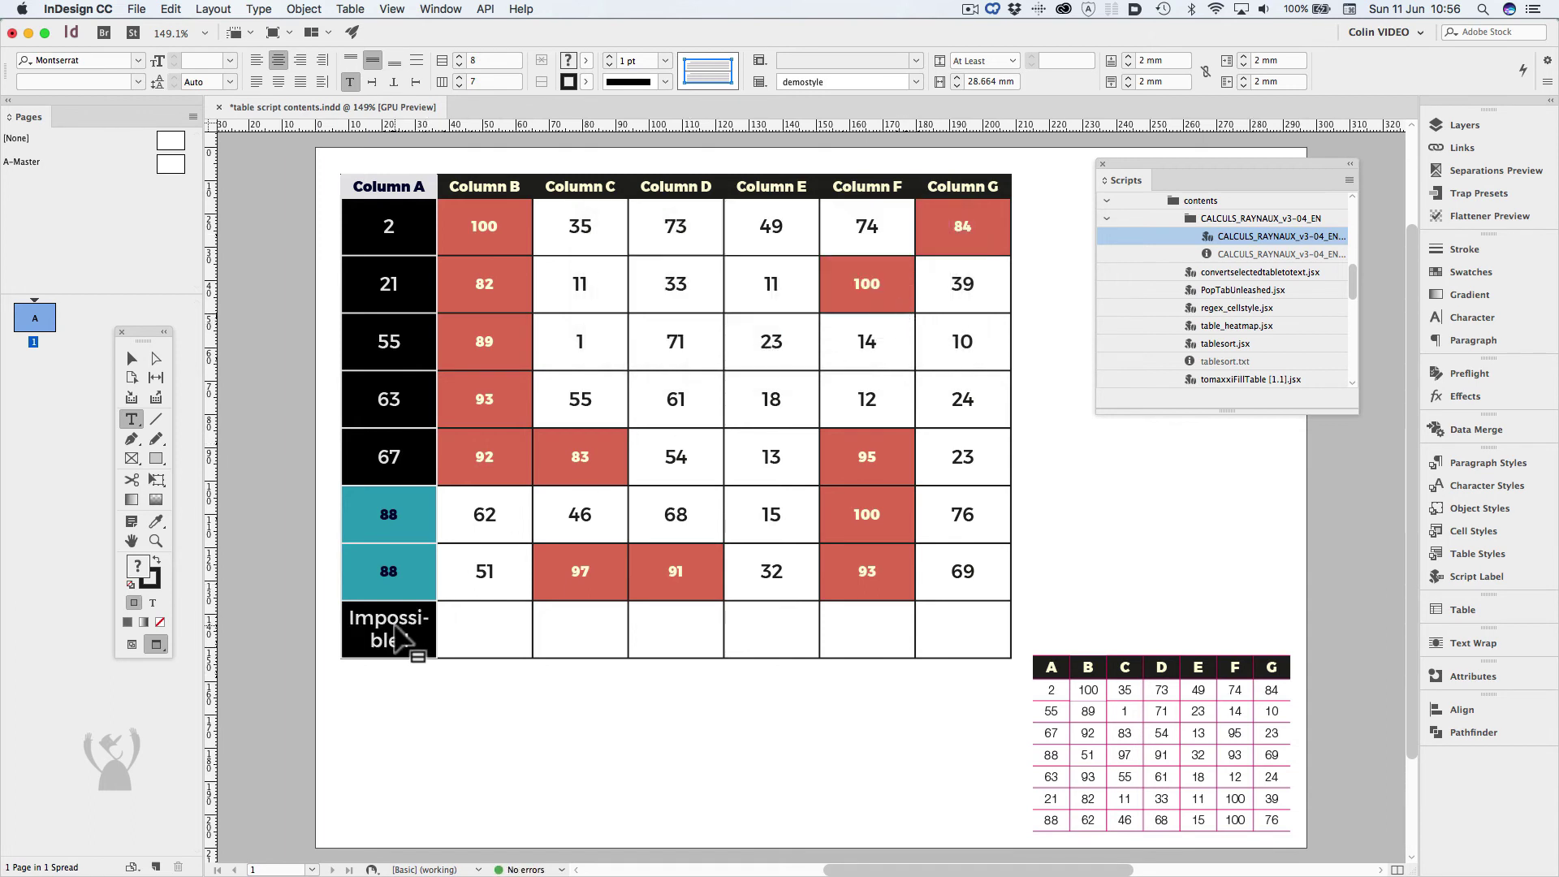
{"action": "key", "text": "super+z"}
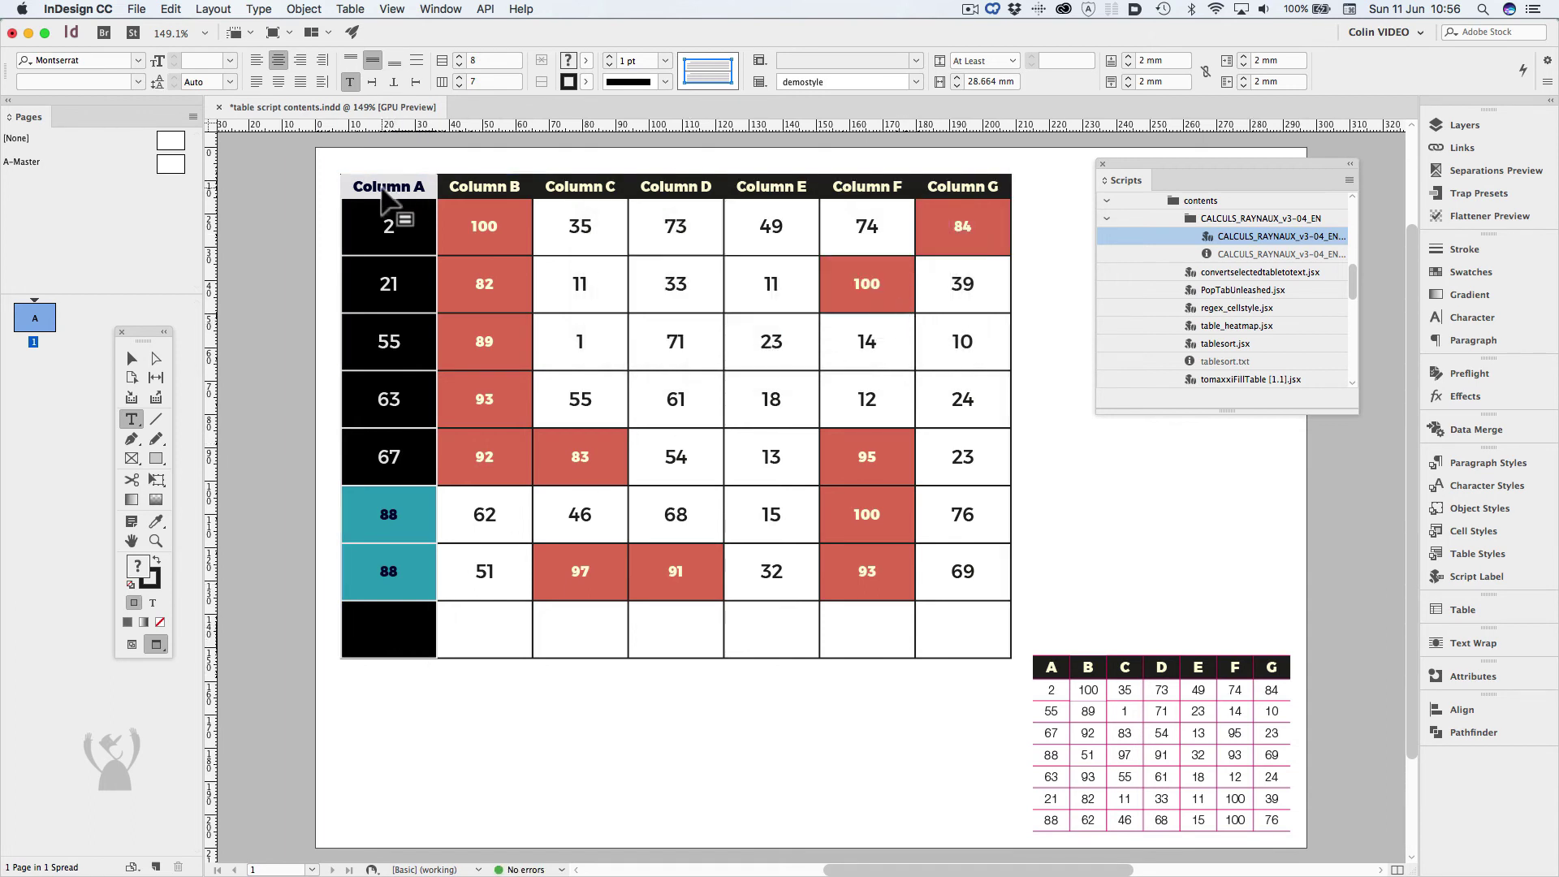
{"action": "key", "text": "super+z"}
Delete the table's header row
{"action": "left_click", "coordinate": [333, 192]}
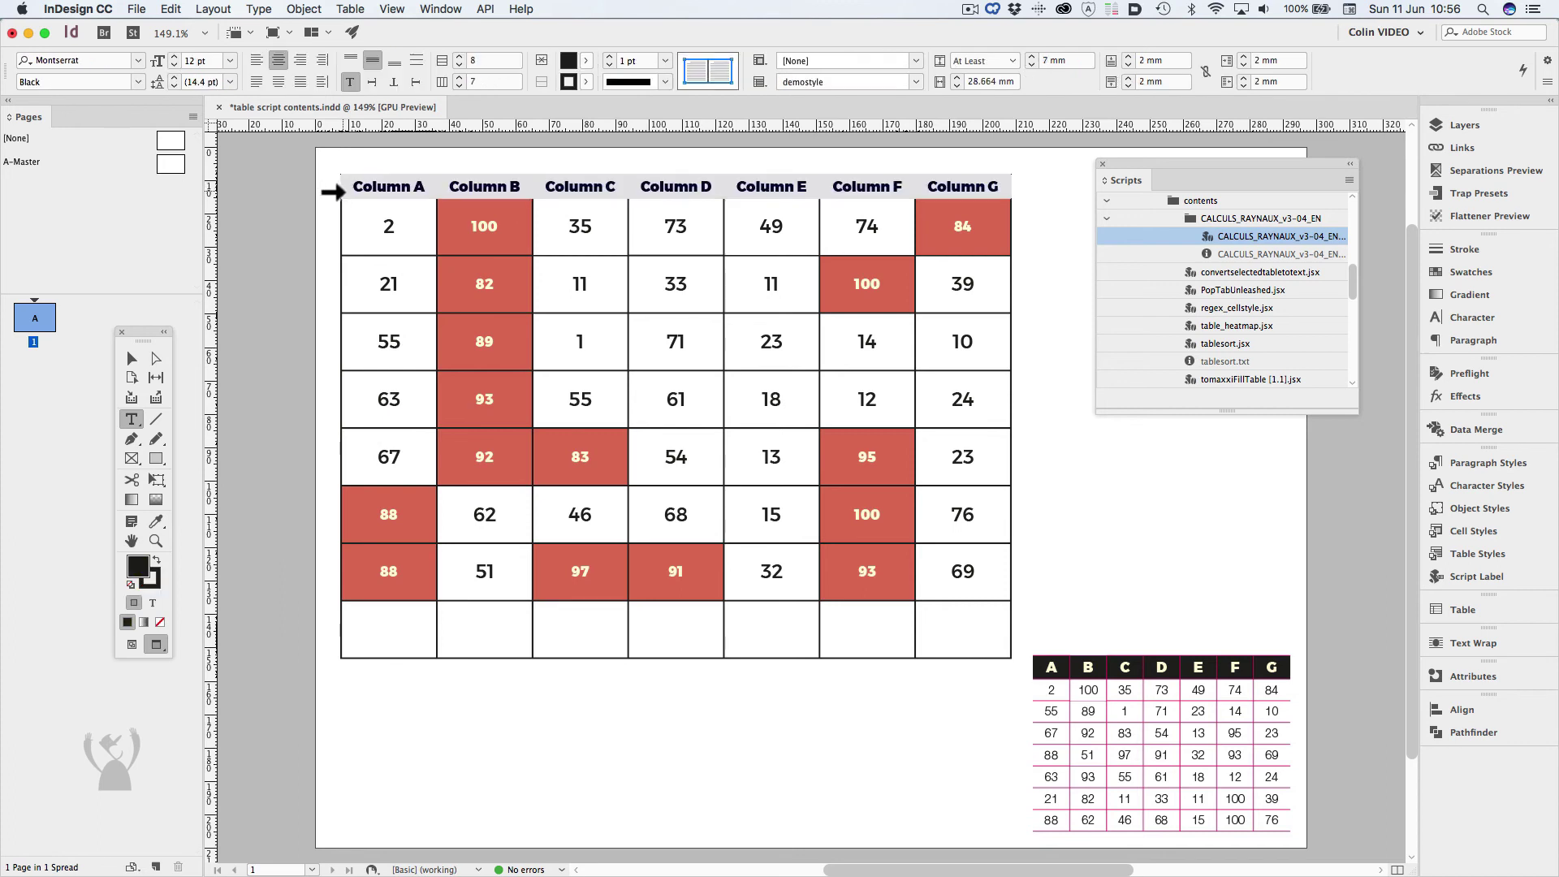
{"action": "left_click", "coordinate": [342, 199], "text": "super"}
{"action": "key", "text": "super+BackSpace"}
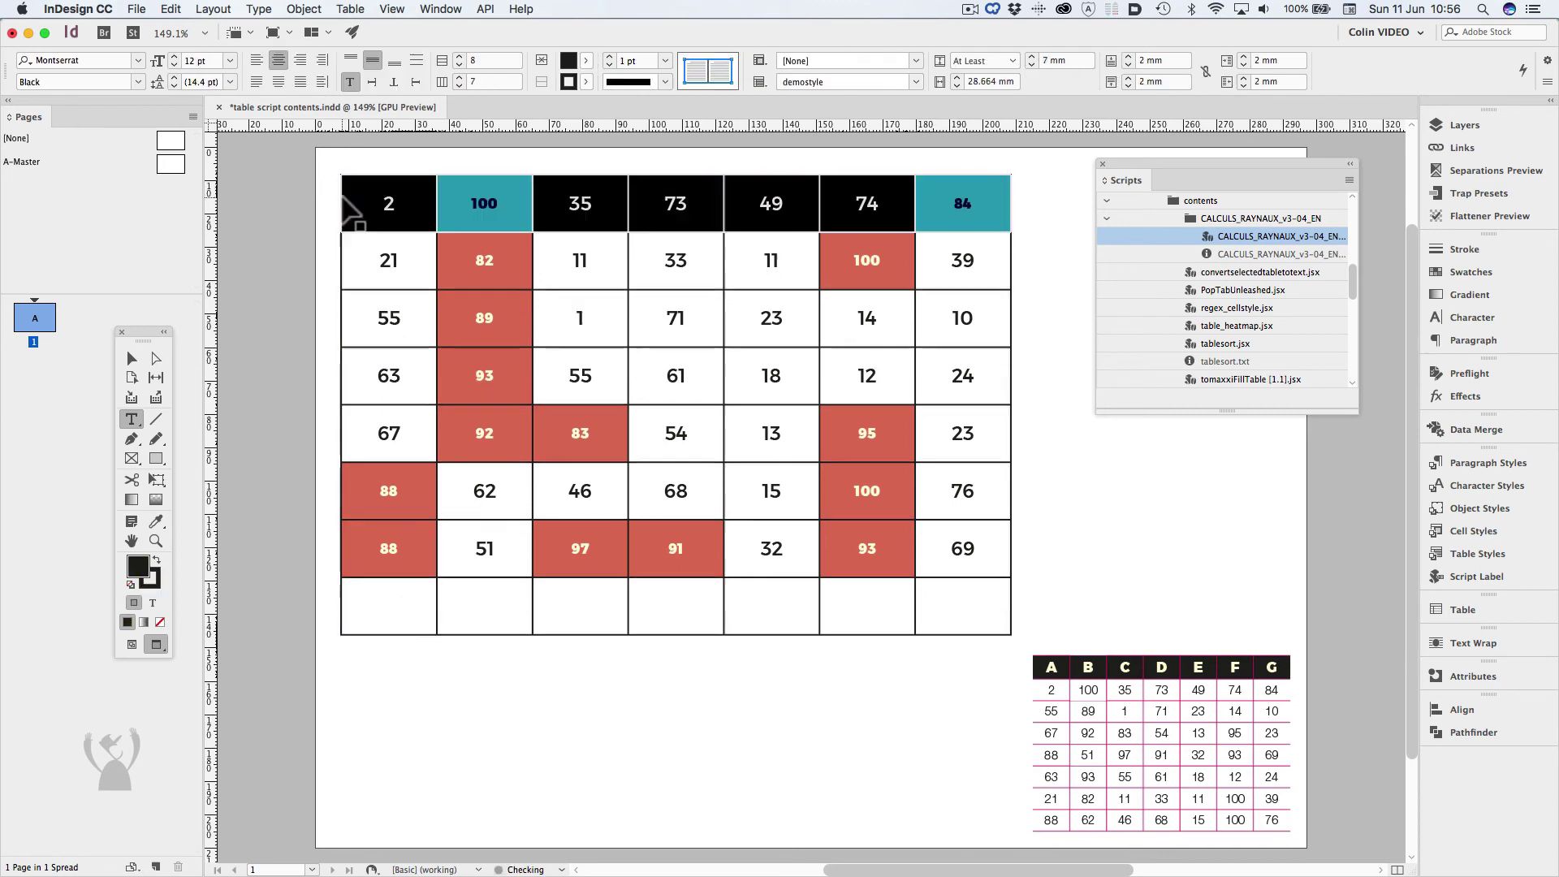
Run CALCULS_RAYNAUX Addition on all columns, filling the bottom row with totals 384, 569, 328, 451, 161, 488, 325
{"action": "left_click_drag", "start_coordinate": [375, 200], "coordinate": [311, 239]}
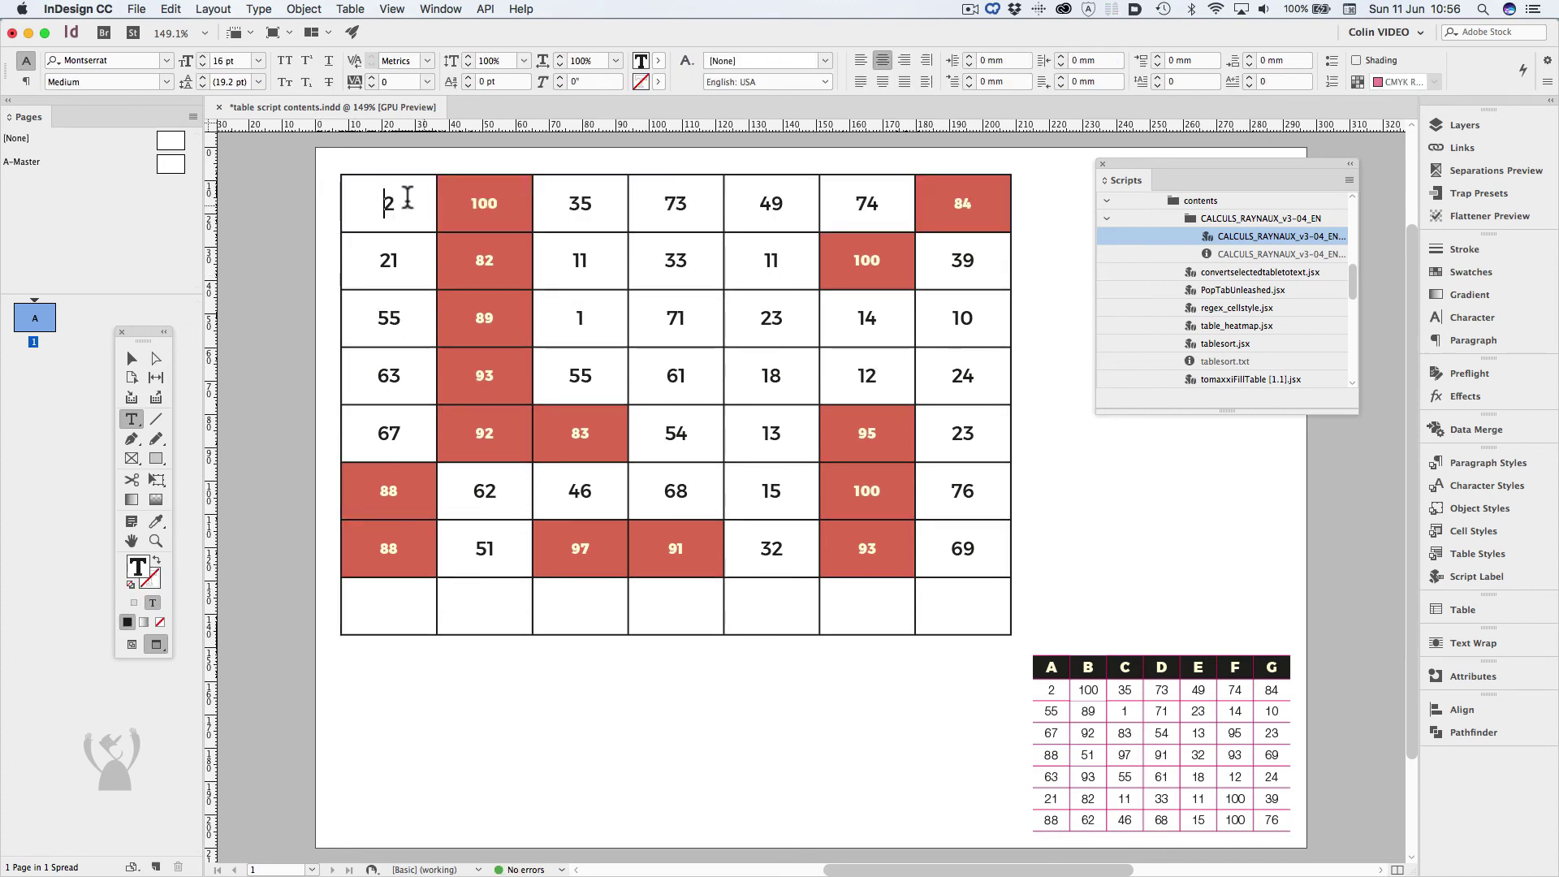
{"action": "left_click_drag", "start_coordinate": [382, 201], "coordinate": [995, 600]}
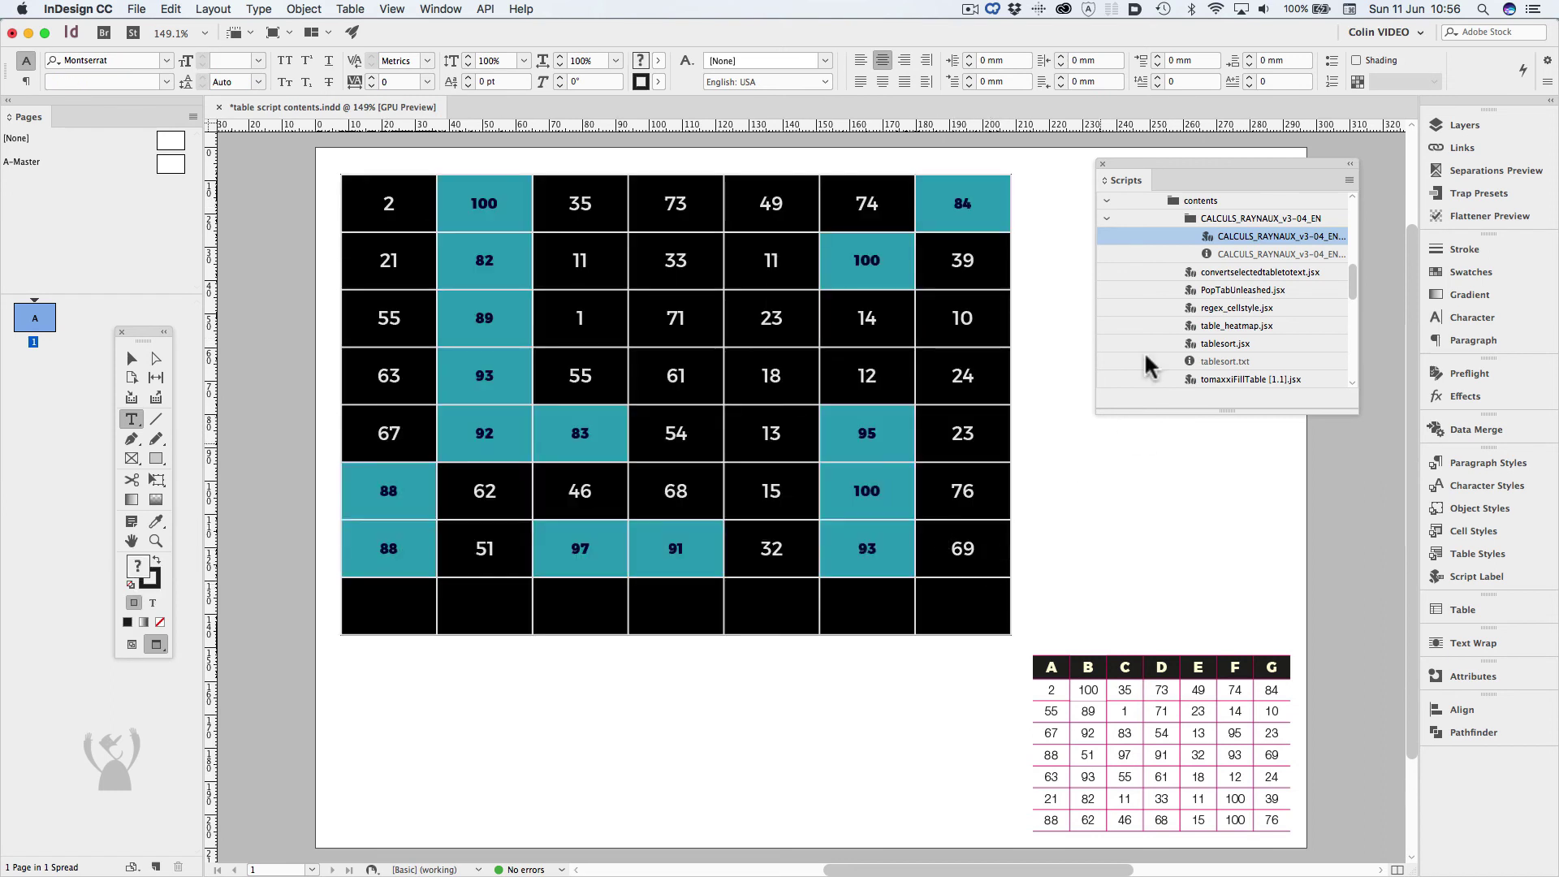
{"action": "double_click", "coordinate": [1240, 235]}
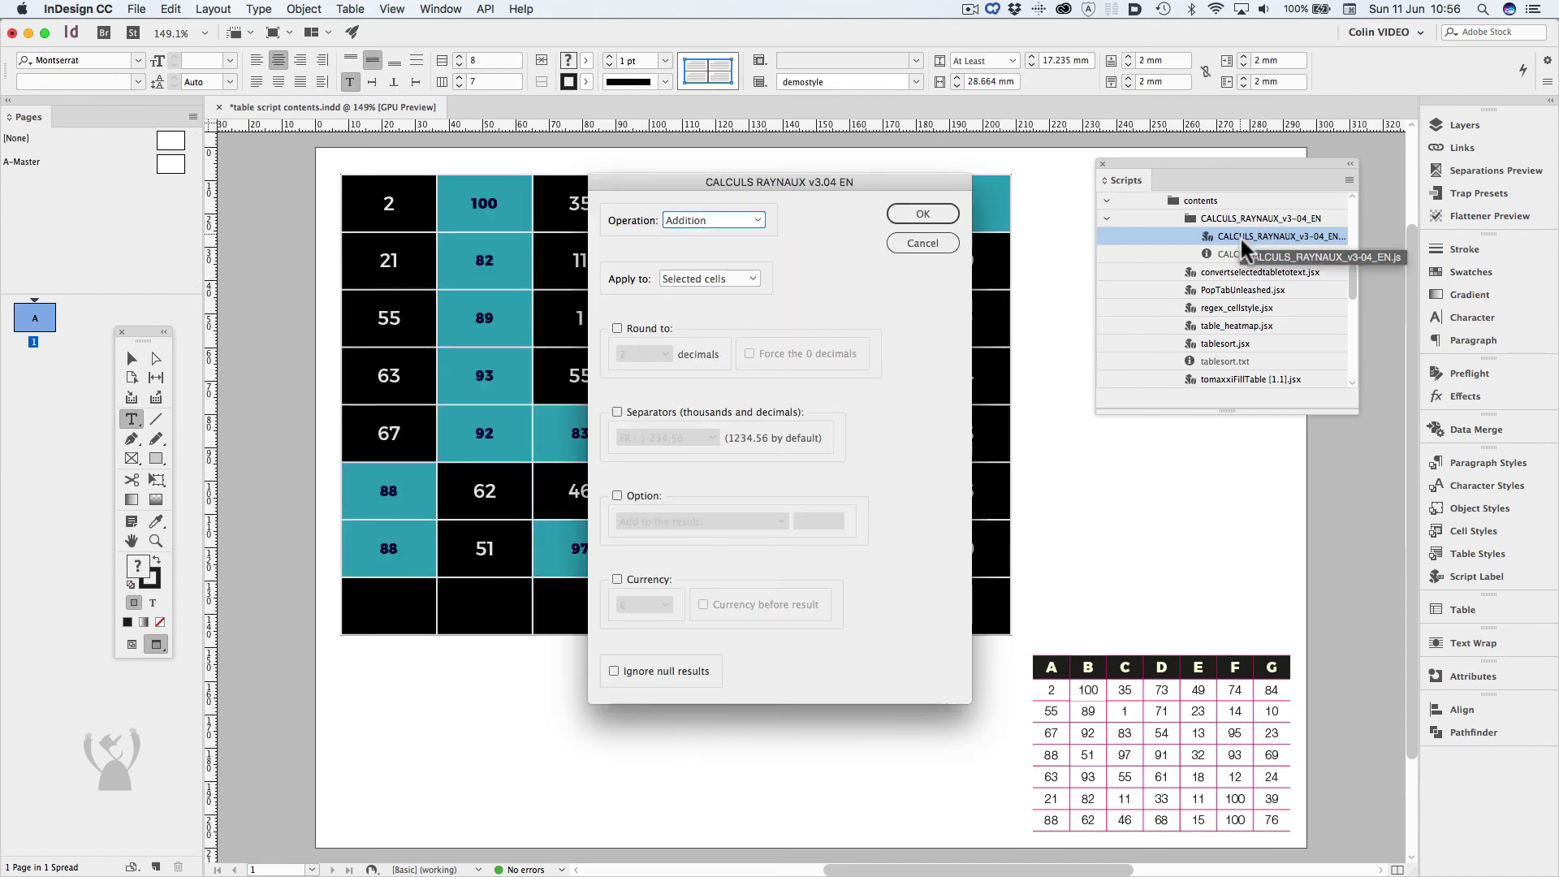
{"action": "left_click", "coordinate": [739, 278]}
{"action": "left_click", "coordinate": [720, 324]}
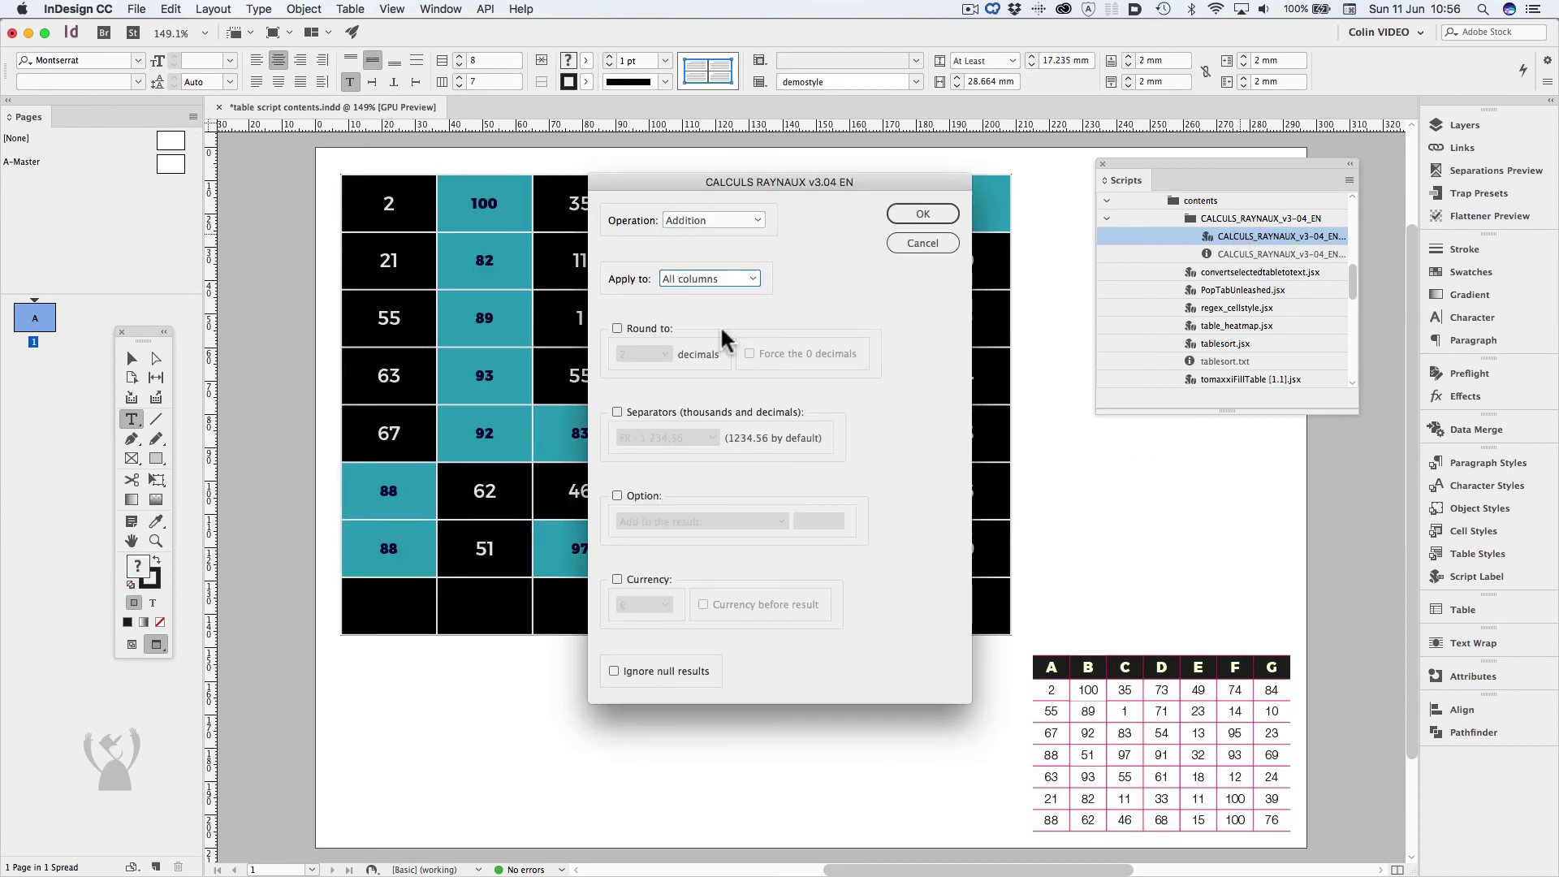
{"action": "left_click", "coordinate": [926, 213]}
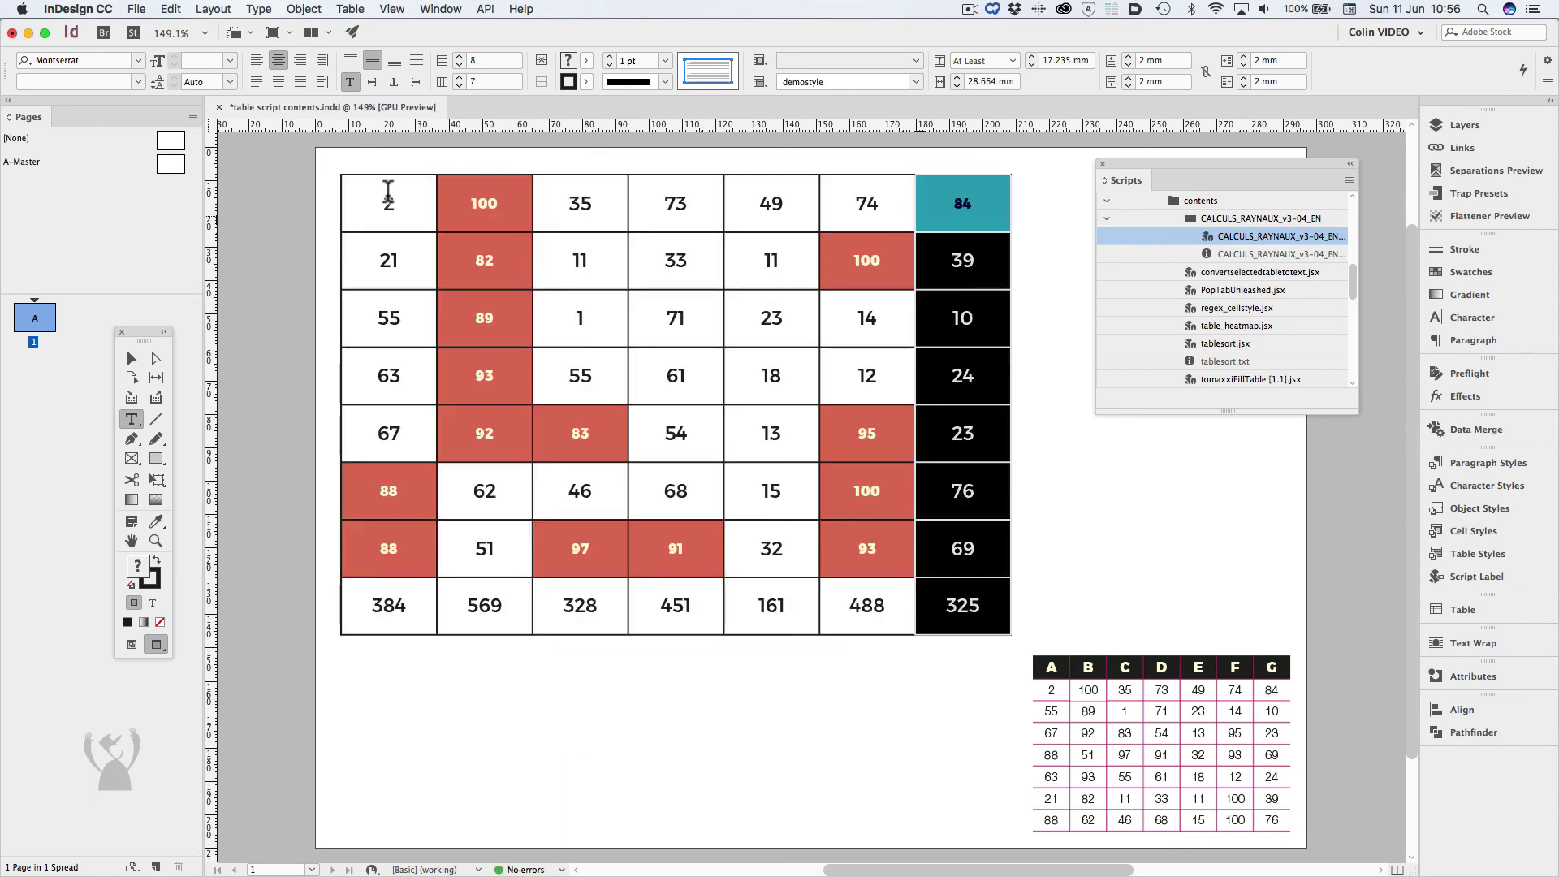
{"action": "left_click", "coordinate": [346, 201]}
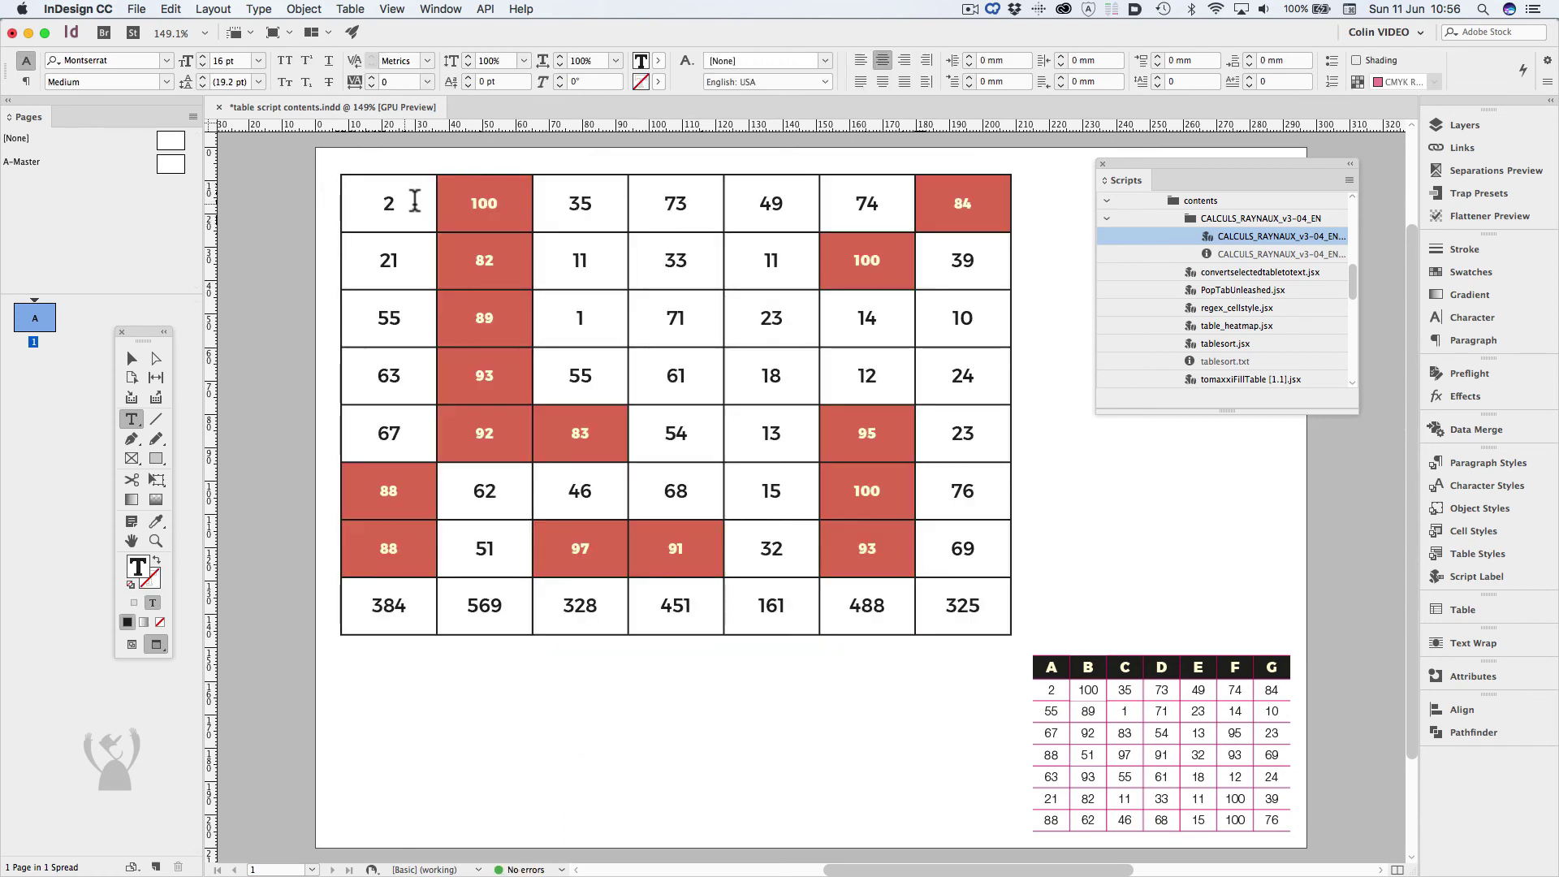
Set Header Rows to 1 in Table Options, restoring the grey Column A–G header row
{"action": "key", "text": "alt+shift+super+b"}
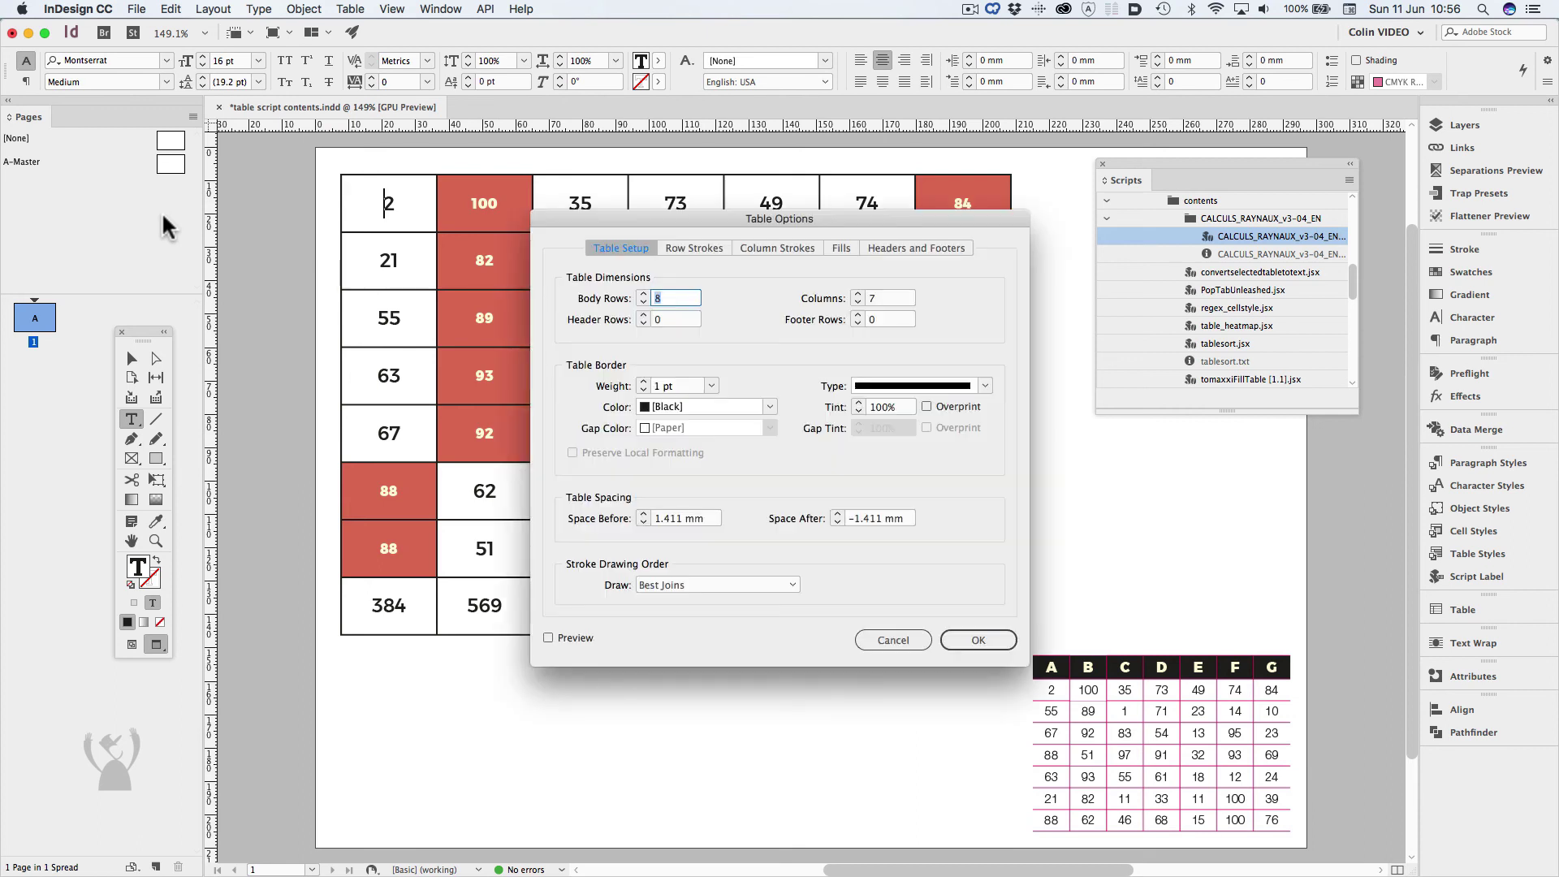
{"action": "left_click", "coordinate": [643, 314]}
{"action": "left_click", "coordinate": [999, 639]}
{"action": "left_click_drag", "start_coordinate": [698, 197], "coordinate": [1013, 227]}
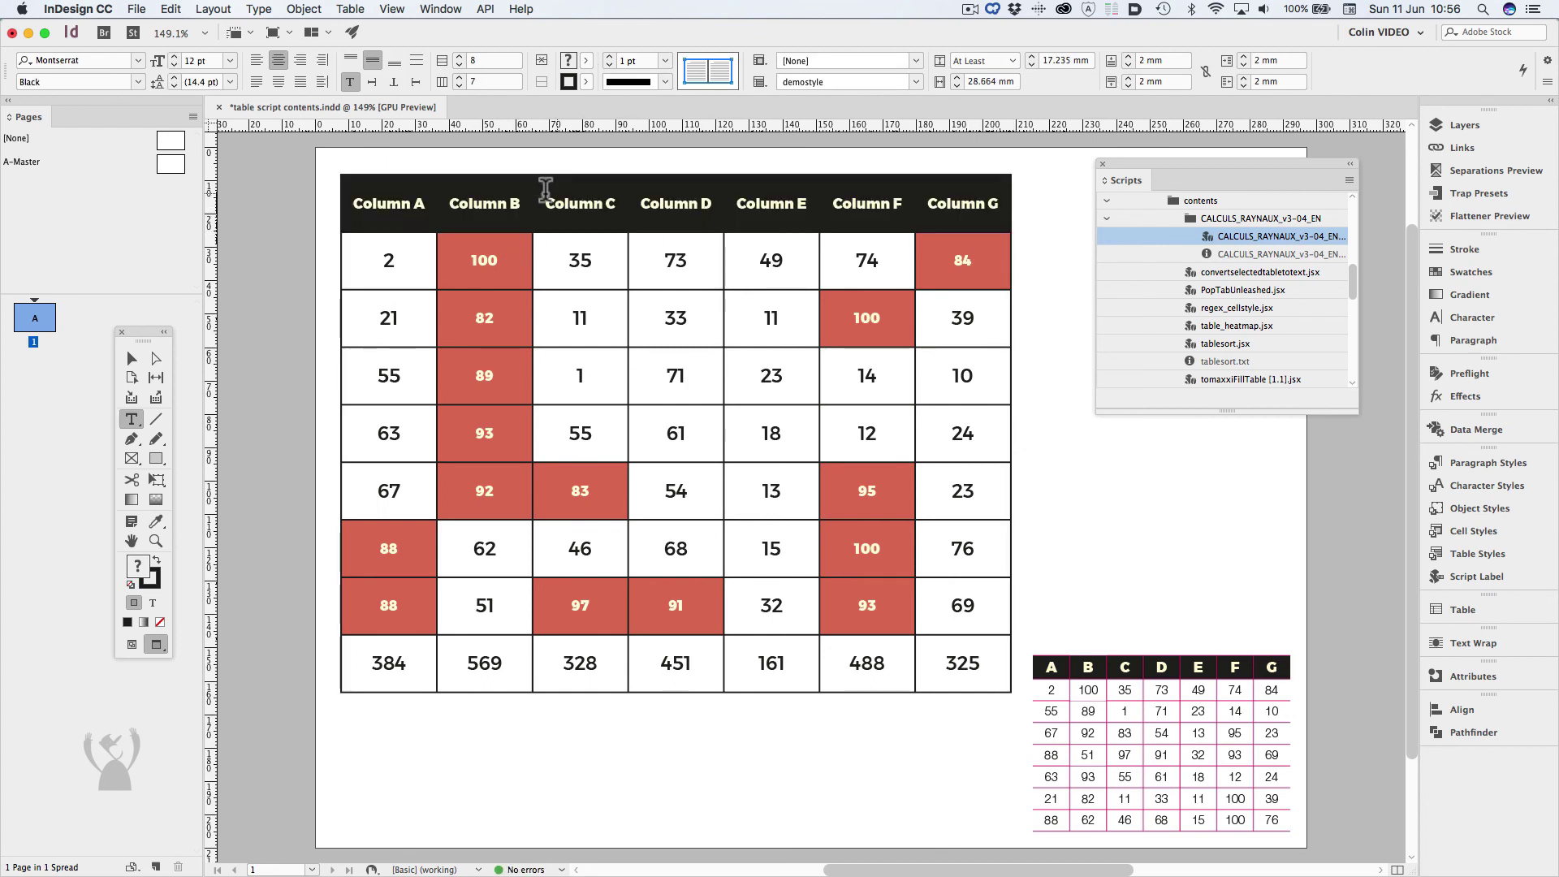
{"action": "left_click", "coordinate": [413, 203]}
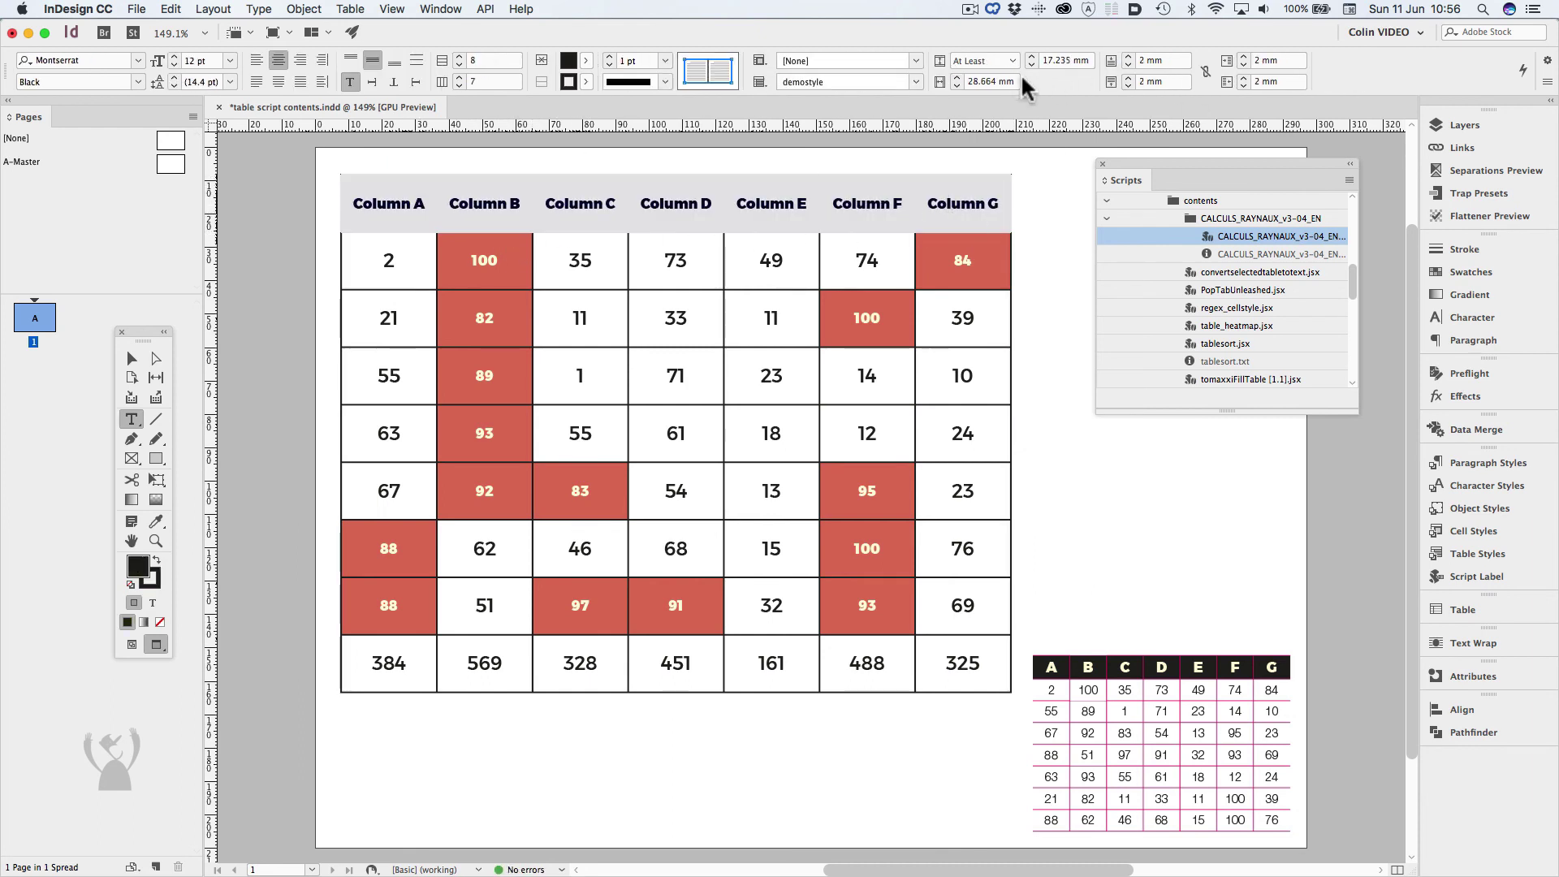